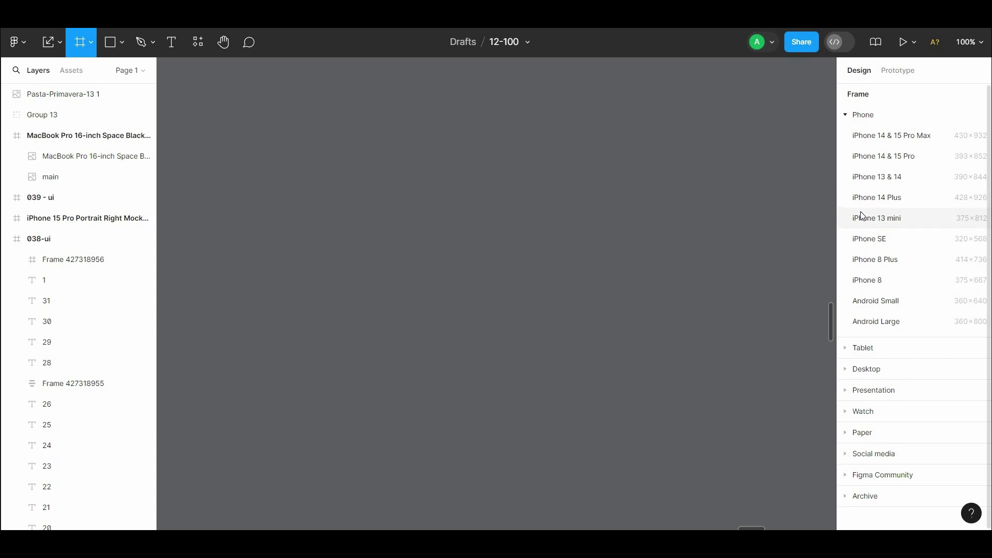
Create an iPhone 13 mini frame and name it "040 - ui".
click(873, 218)
double_click(426, 81)
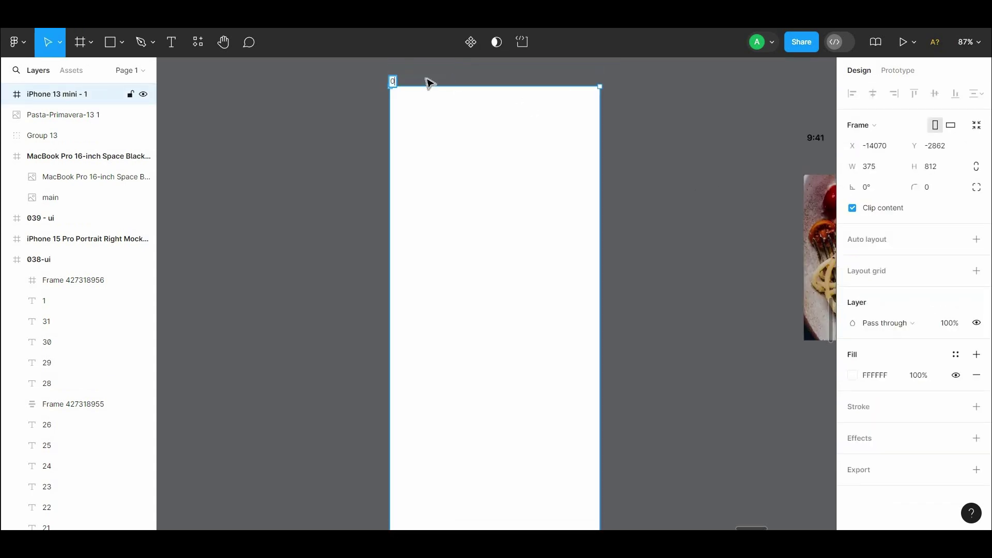
click(431, 83)
scroll(418, 91, up, 1)
double_click(403, 98)
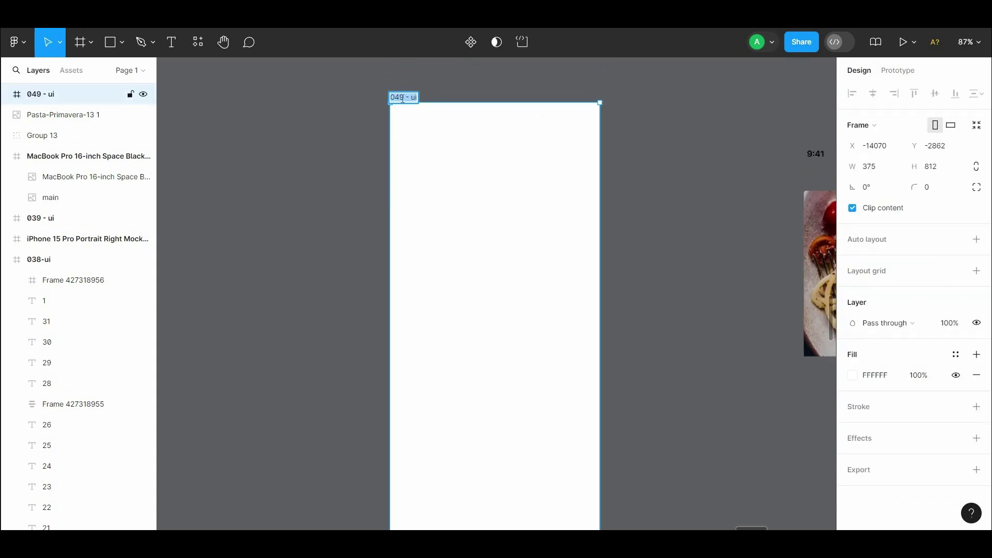
text(0)
click(512, 93)
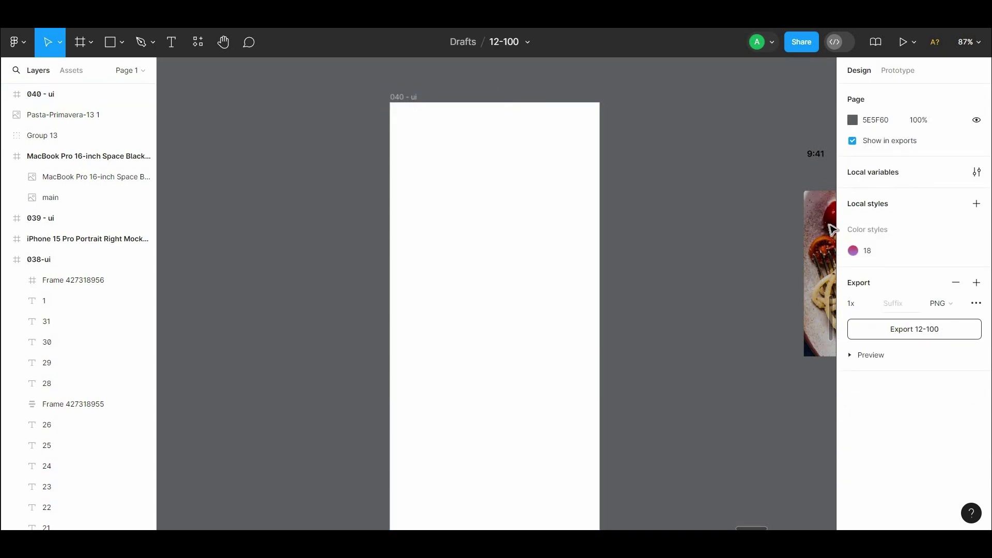
Copy the existing 9:41 status bar group into the 040 - ui frame.
click(811, 155)
click(419, 98)
key(ctrl+v)
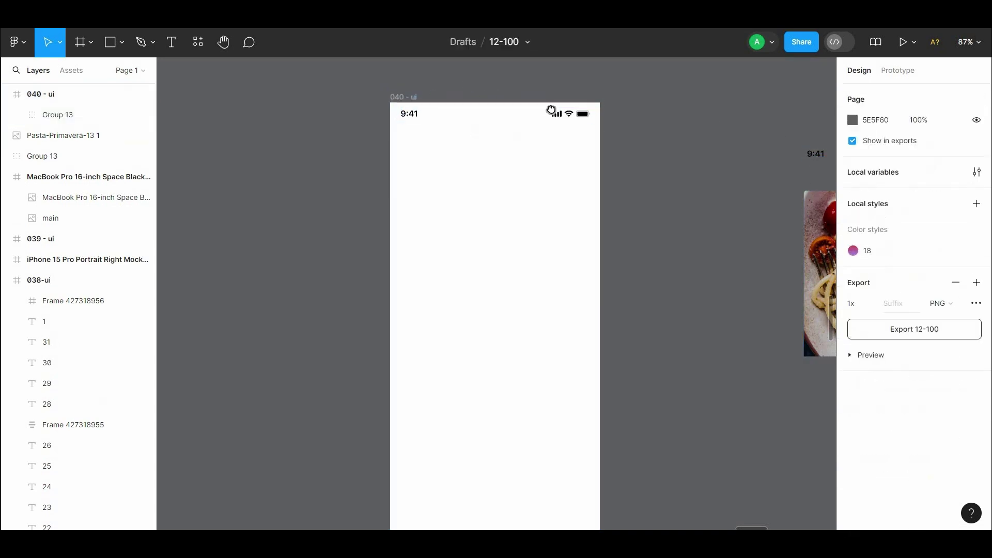
Move the pasta photo into the 040 - ui frame, flush with its left edge and directly beneath the status bar.
scroll(516, 259, down, 1)
drag(806, 233, 406, 146)
scroll(408, 148, right, 1)
drag(467, 171, 436, 145)
click(976, 354)
key(ctrl+z)
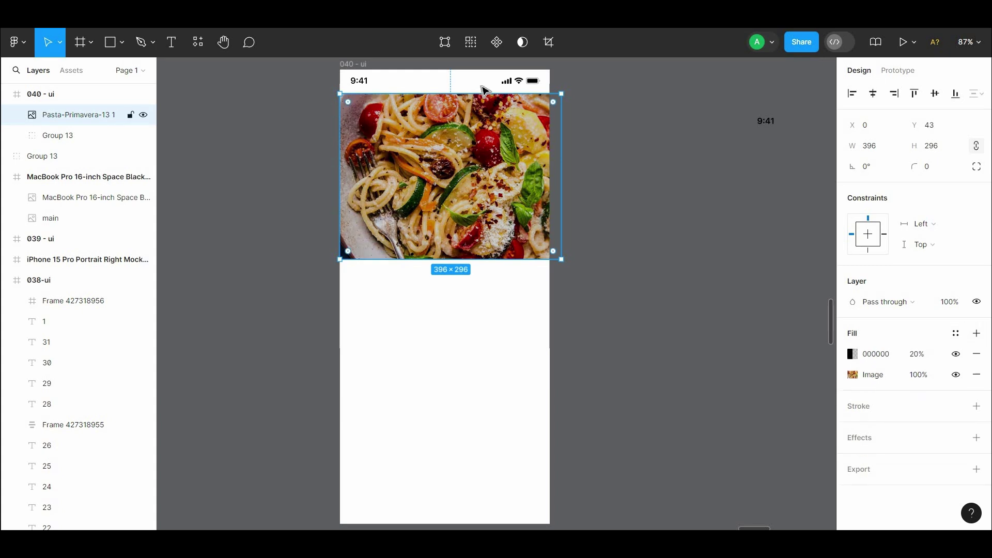
key(alt+shift)
click(573, 88)
scroll(574, 88, down, 2)
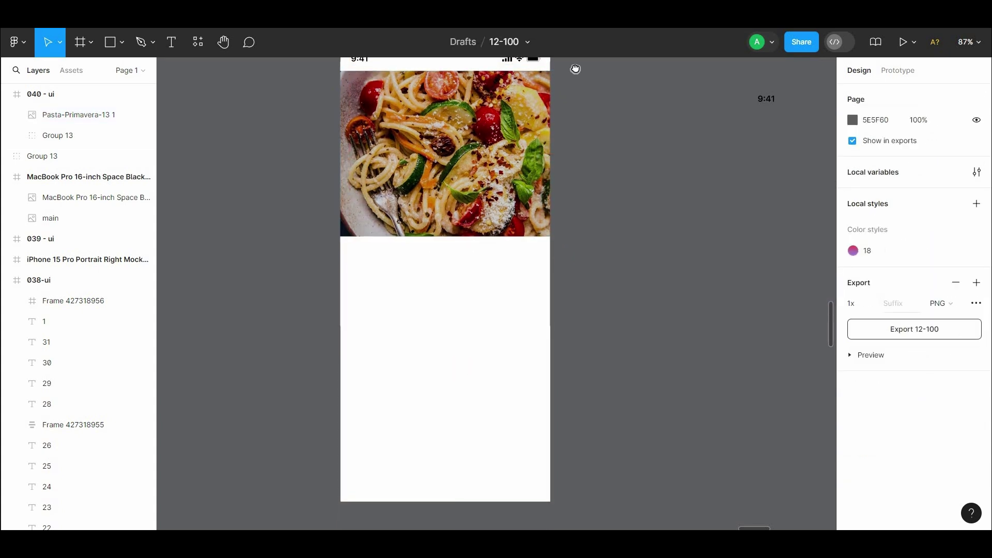
Draw a 375 × 530 rectangle over the photo's lower part, filling the frame down to its bottom edge.
scroll(611, 139, up, 3)
scroll(419, 321, down, 2)
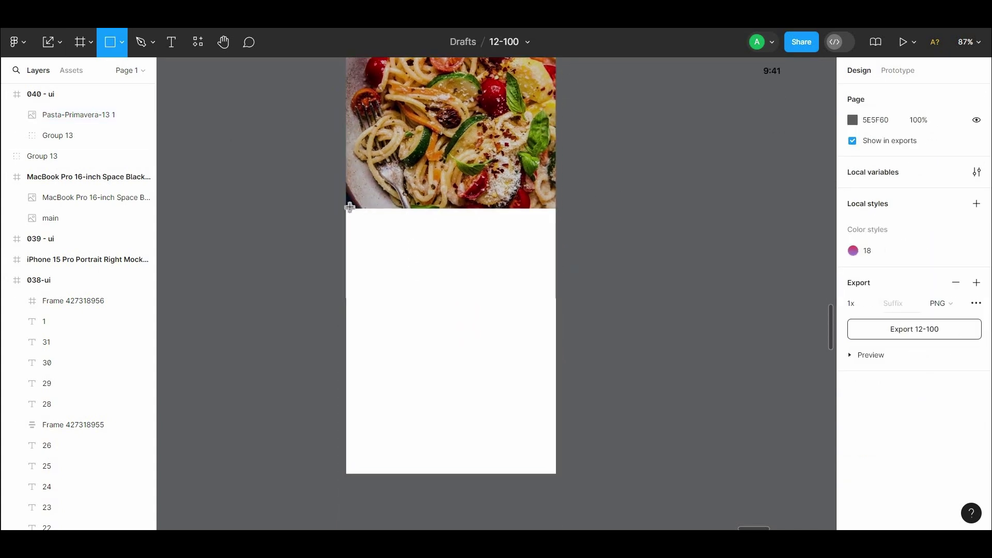
mouse_move(346, 177)
mouse_down()
mouse_move(554, 422)
mouse_move(556, 501)
mouse_move(517, 473)
mouse_up()
scroll(517, 413, up, 2)
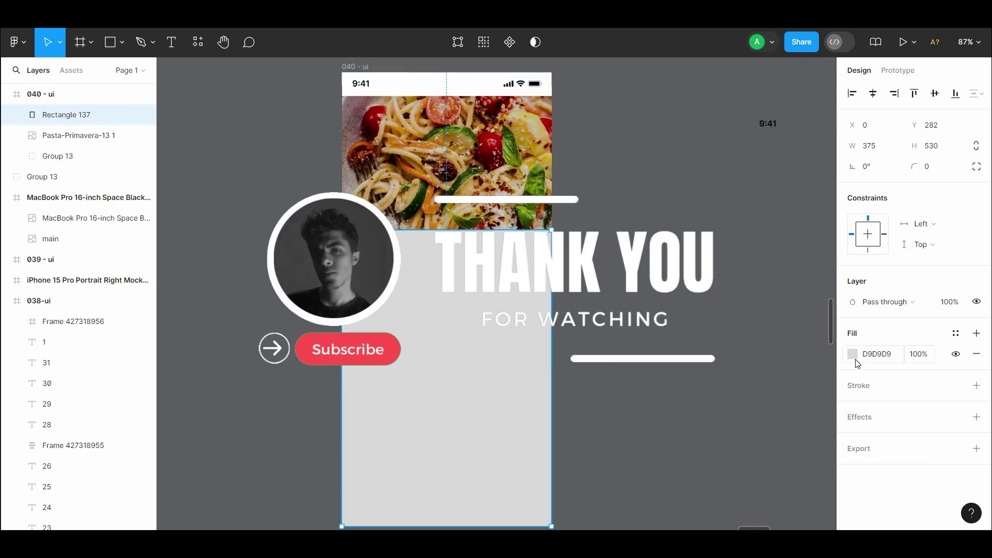
Change the rectangle's fill to the light peach colour FFD8C7.
click(853, 355)
click(713, 510)
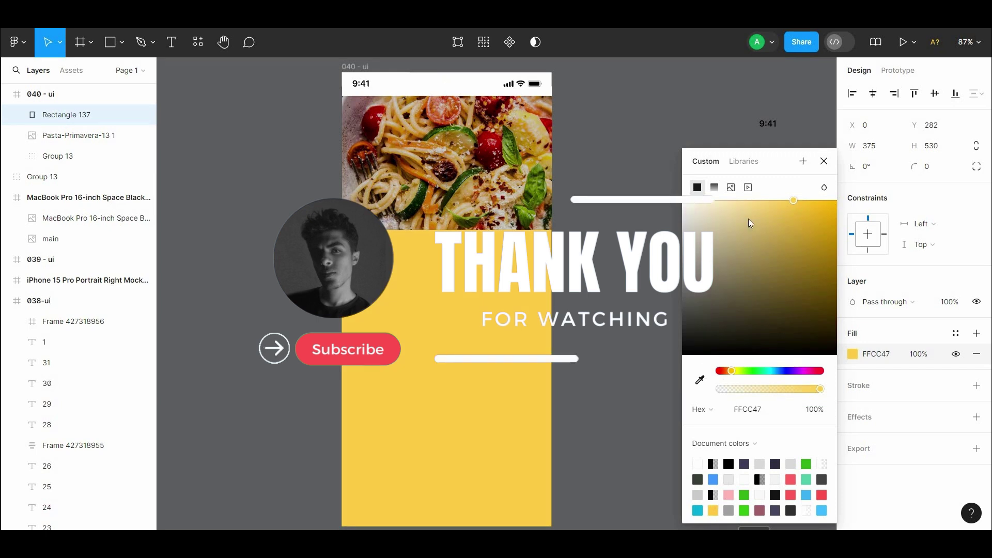
drag(748, 219, 717, 191)
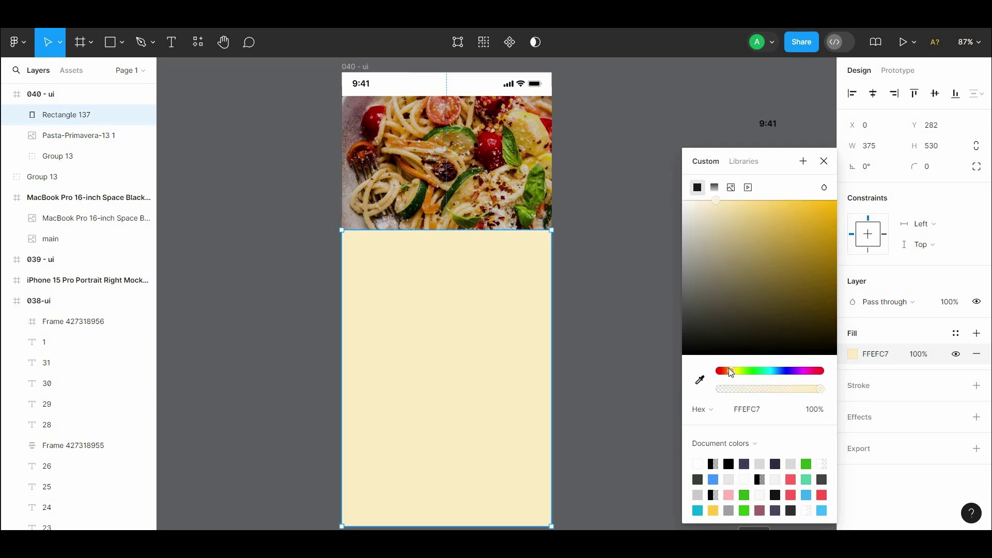
drag(731, 372, 725, 372)
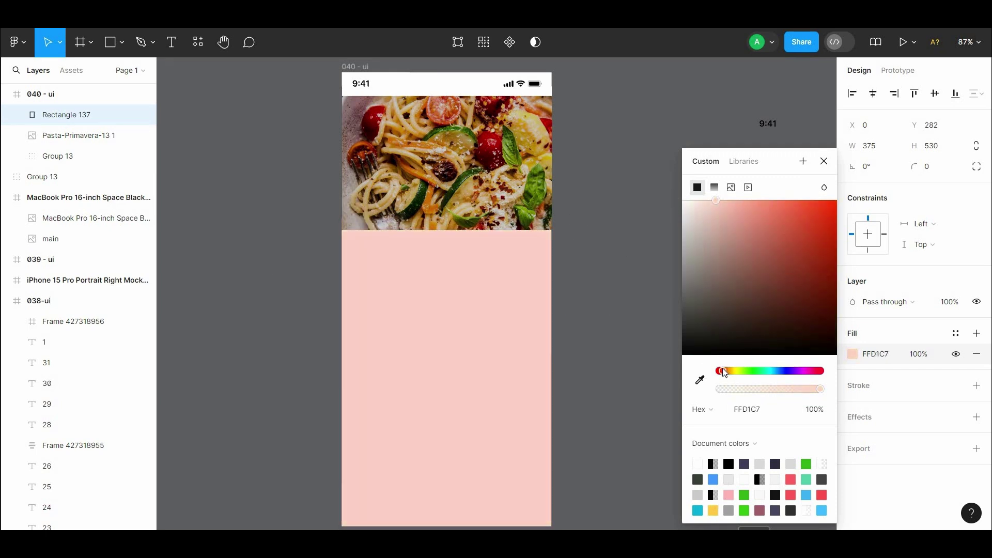
Round the peach rectangle's top-left corner with a radius of 48.
click(978, 167)
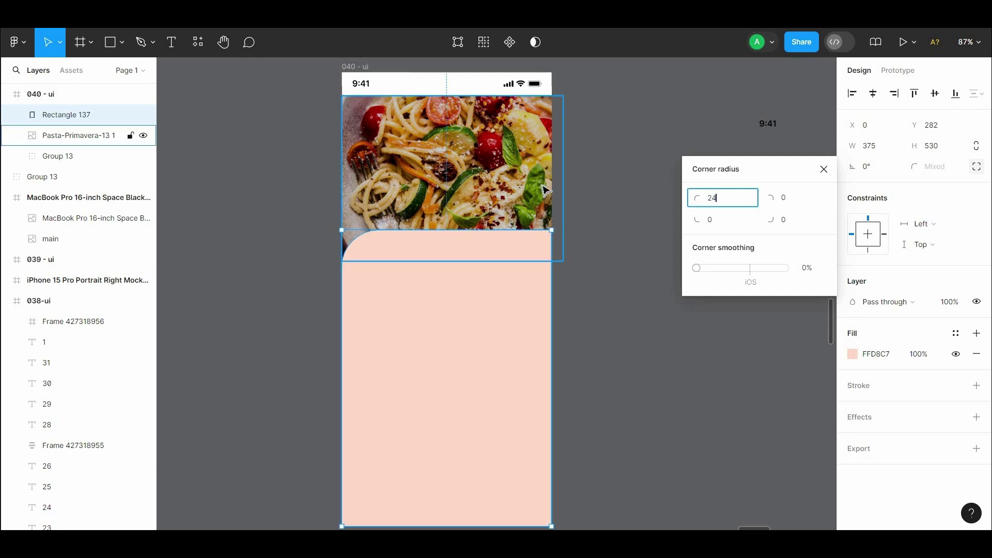
text(24)
key(Return)
click(976, 166)
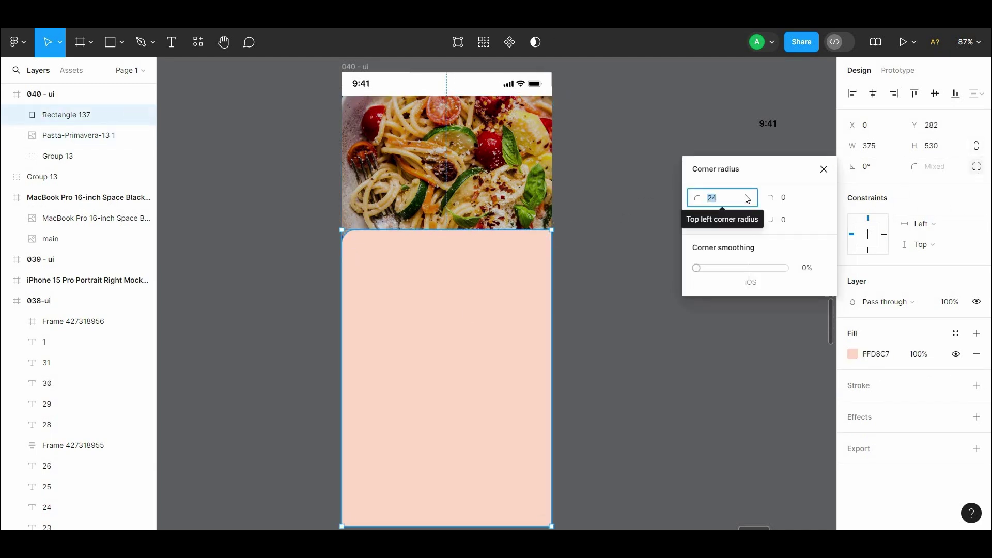
text(40)
click(730, 144)
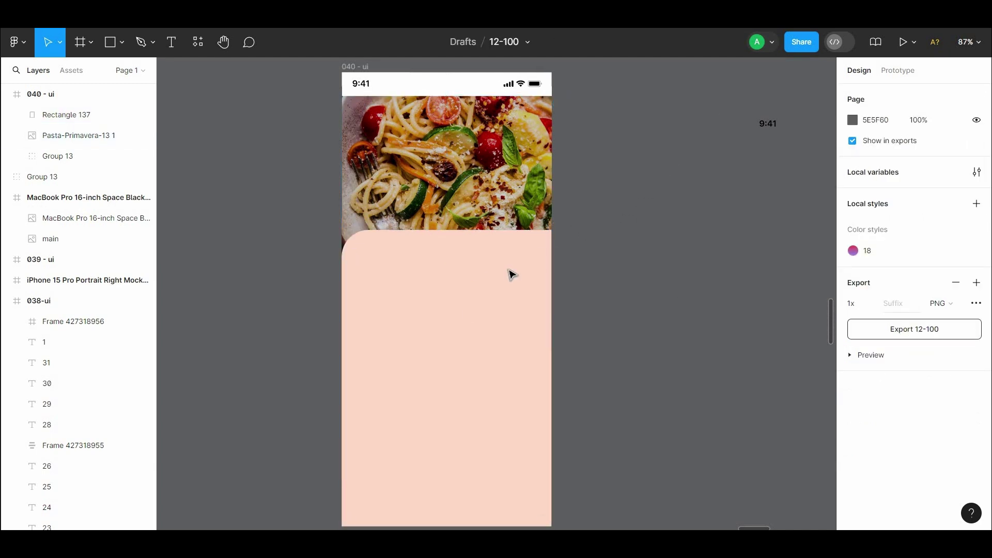
double_click(530, 243)
scroll(535, 237, up, 5)
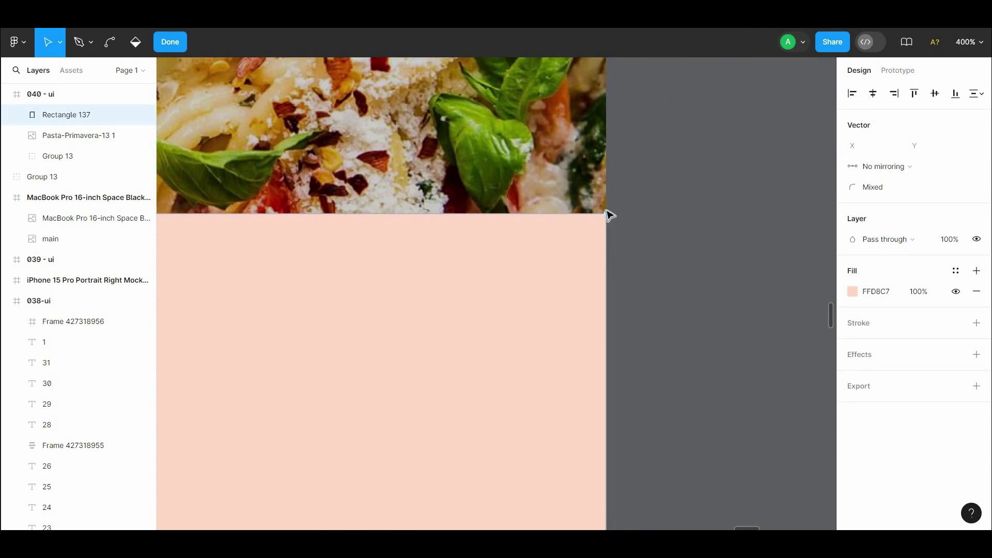
key(Escape)
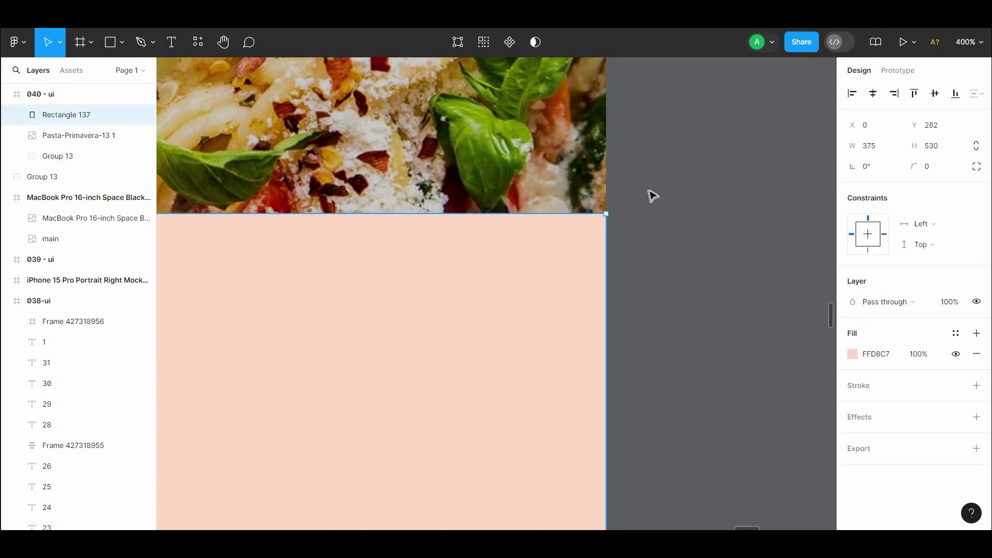
key(ctrl+minus)
key(ctrl+minus)
drag(627, 181, 636, 106)
click(615, 213)
double_click(516, 253)
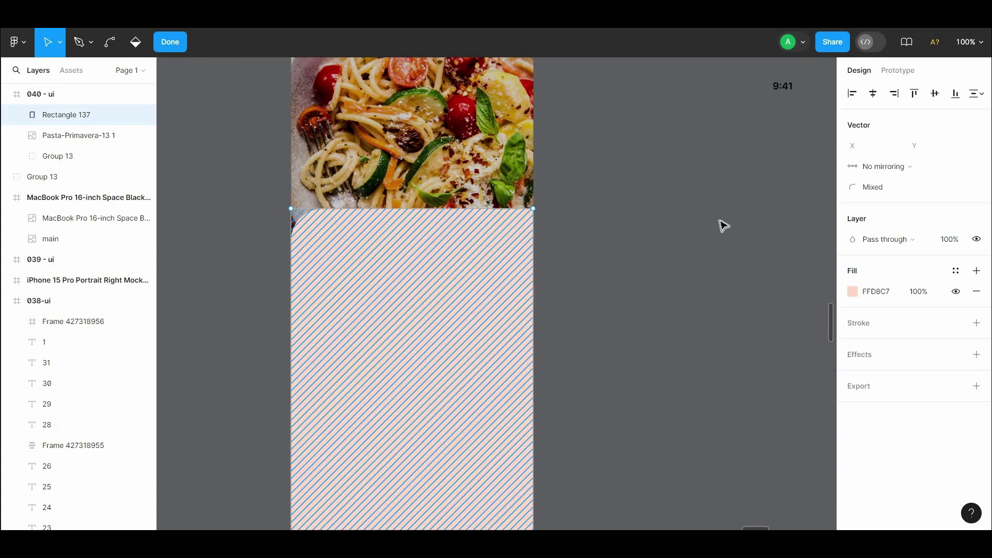
key(Escape)
Set the peach rectangle's top-right corner radius to 48.
click(976, 167)
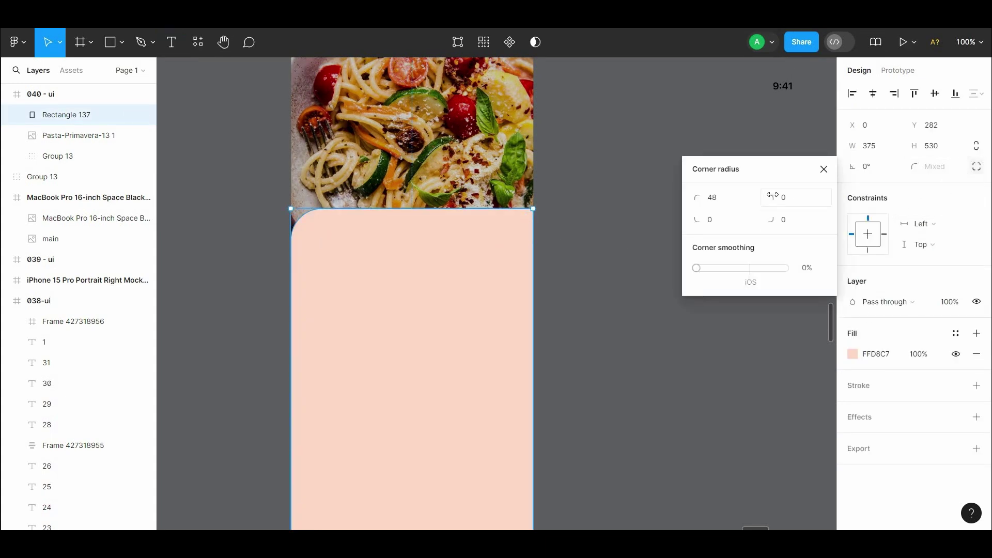
text(48)
click(647, 172)
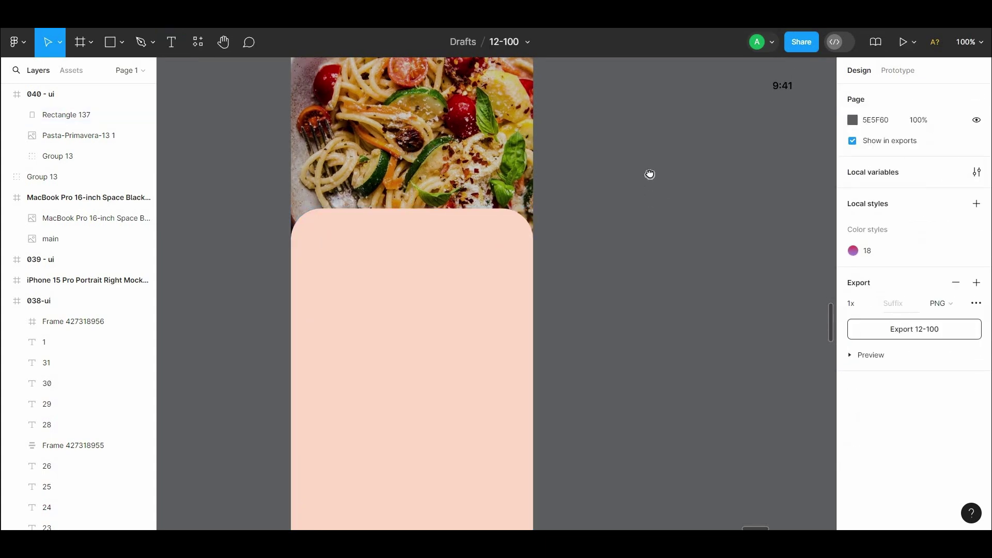
Narrow the pasta photo to 375 wide to match the frame's width.
scroll(645, 253, up, 2)
click(527, 217)
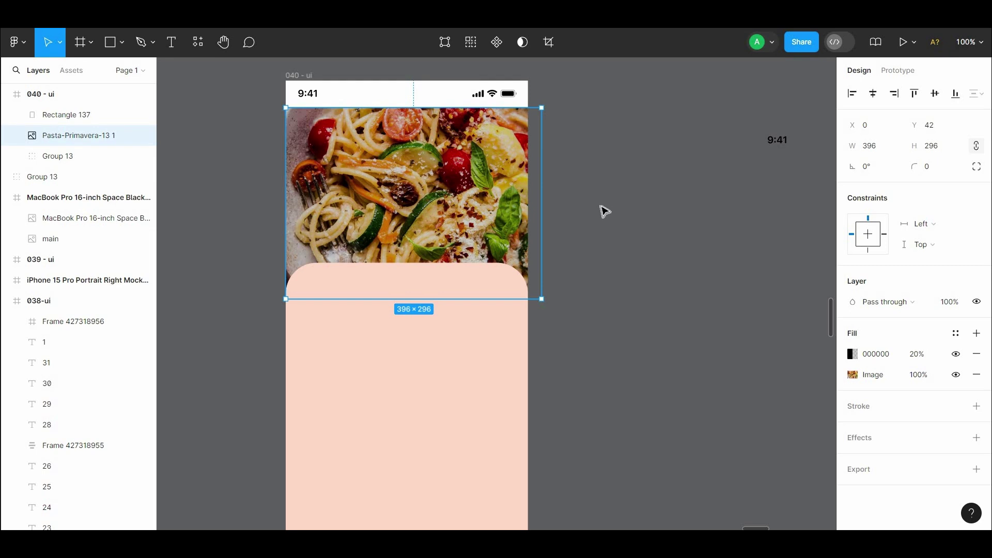
drag(543, 242, 531, 234)
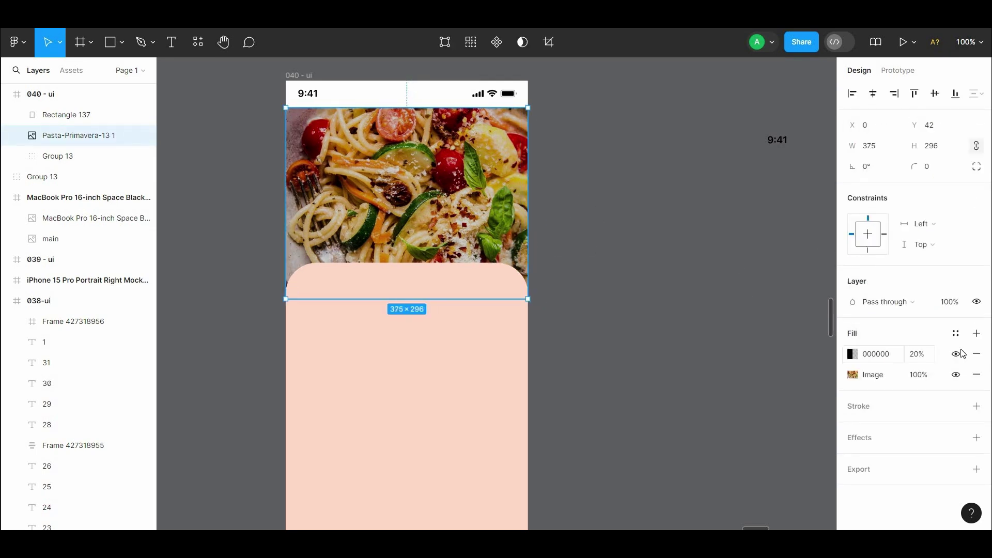
Set the opacity of the pasta photo's black overlay fill to 40%.
click(859, 355)
drag(764, 386, 775, 386)
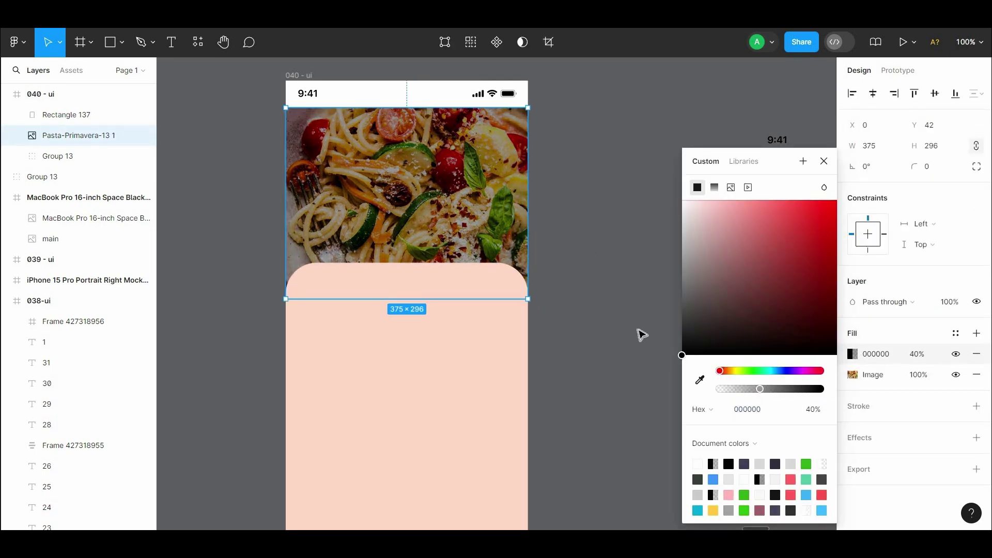
click(638, 332)
Adjust the peach rectangle's upper edge so it overlaps only the lower strip of the pasta photo.
drag(638, 332, 649, 223)
click(414, 230)
click(609, 230)
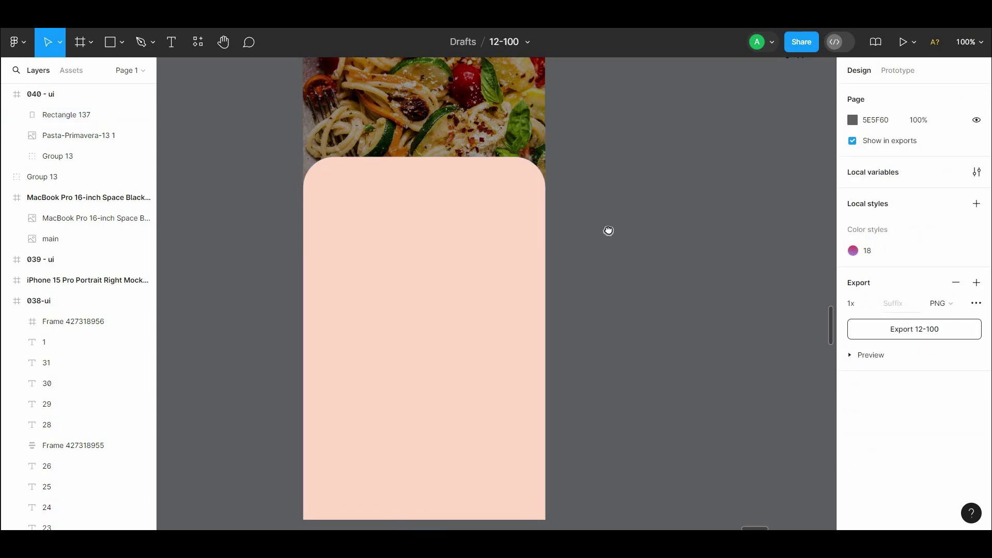
scroll(611, 246, up, 3)
scroll(613, 257, down, 1)
scroll(612, 255, down, 1)
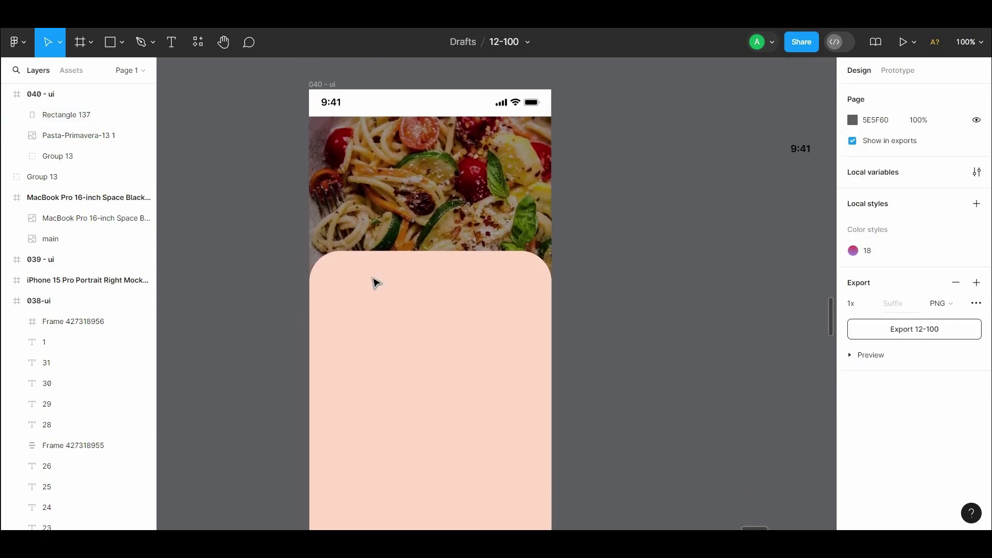
drag(418, 252, 416, 273)
click(626, 213)
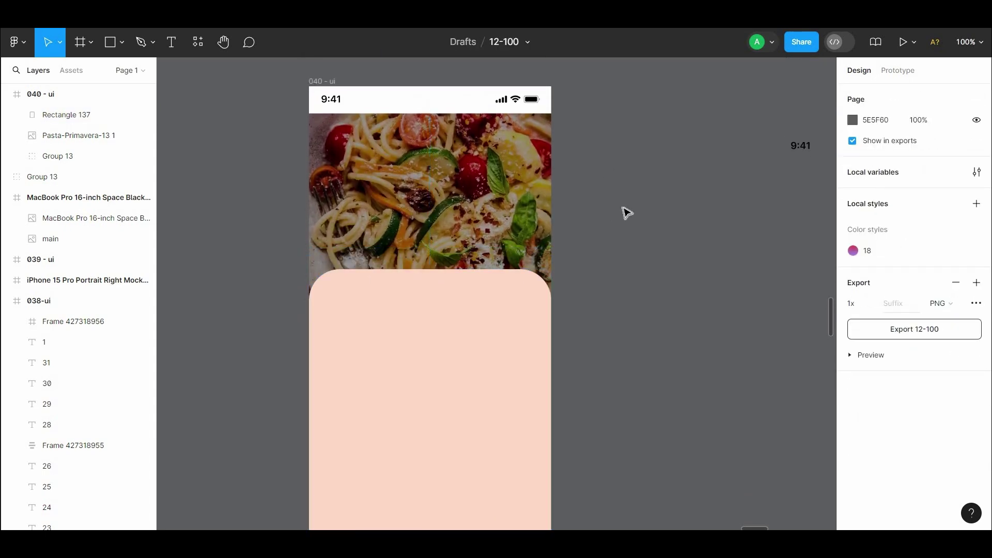
Search the plugins for "icon" and launch the Iconify plugin.
click(200, 46)
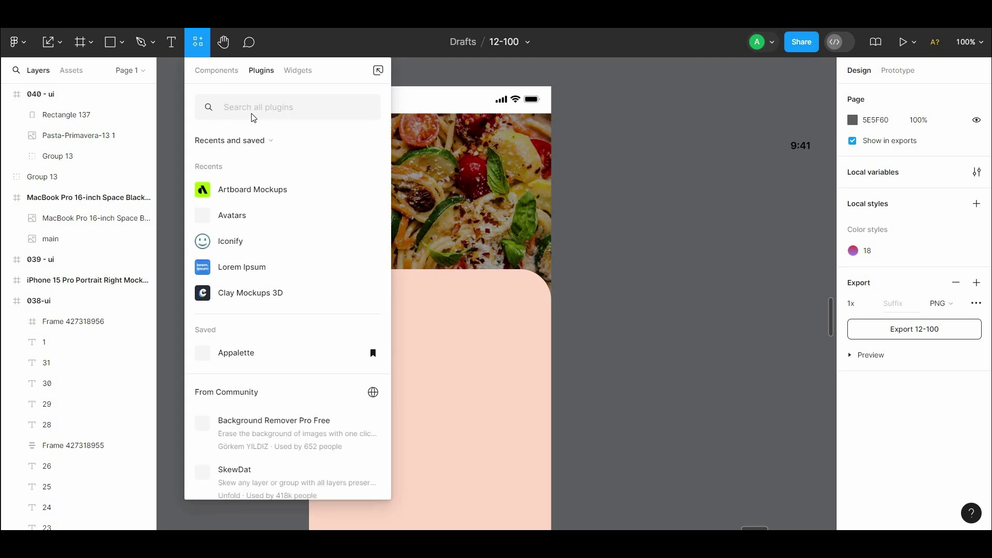
text(هزخد)
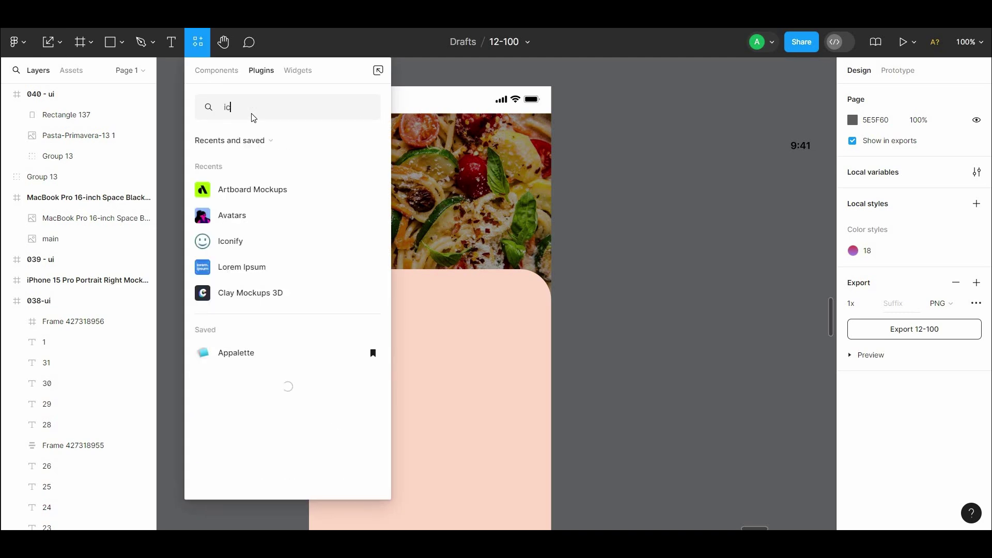
text(icon)
key(Escape)
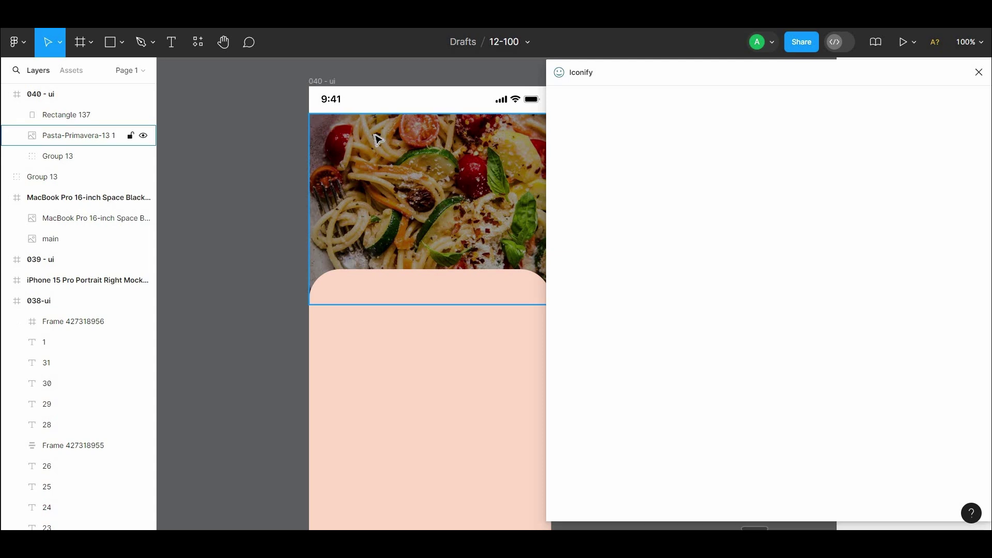
Search Iconify for "back" and import the ep:back arrow icon.
text(next)
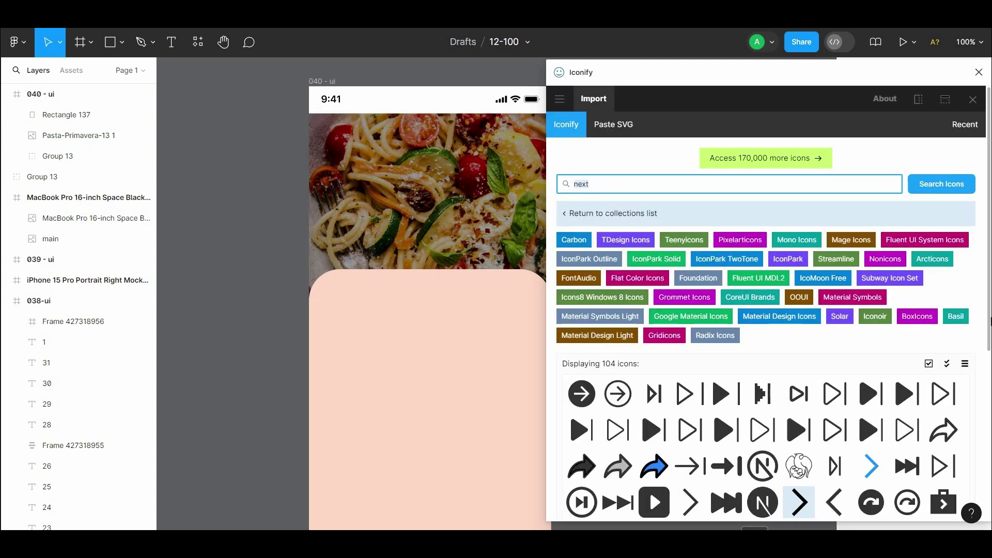
text(back)
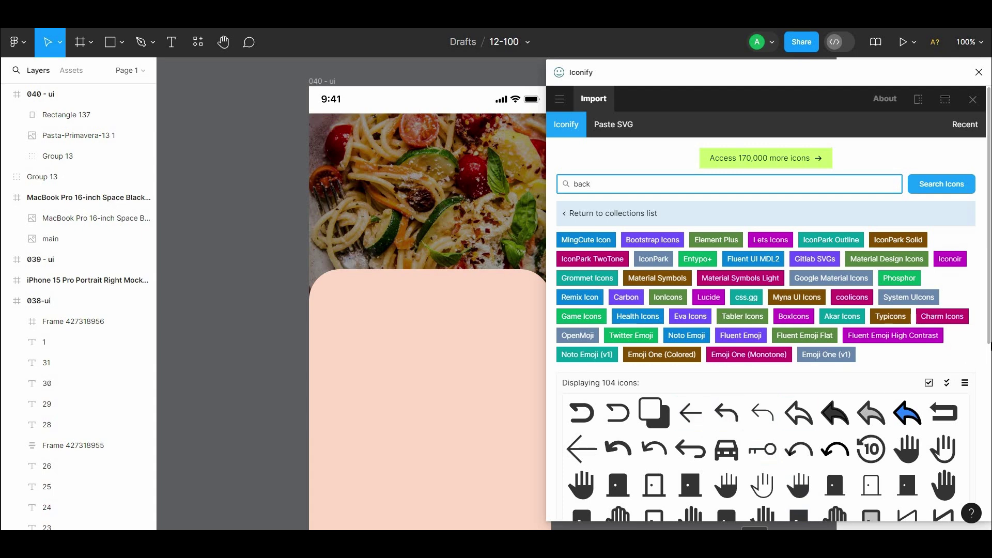
scroll(567, 307, down, 3)
click(687, 276)
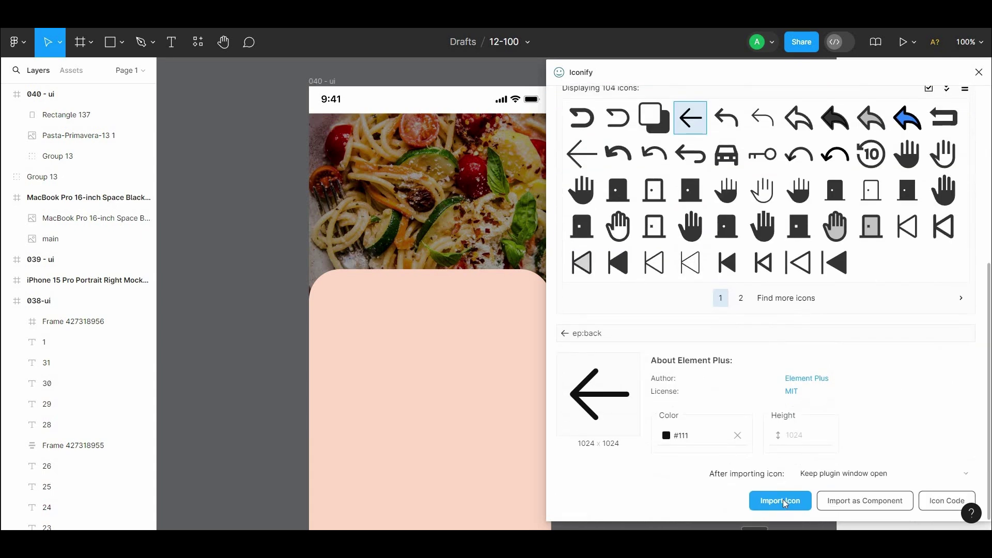
click(780, 501)
Search Iconify for "bell" and import the mdi:bell-outline icon.
scroll(970, 279, up, 6)
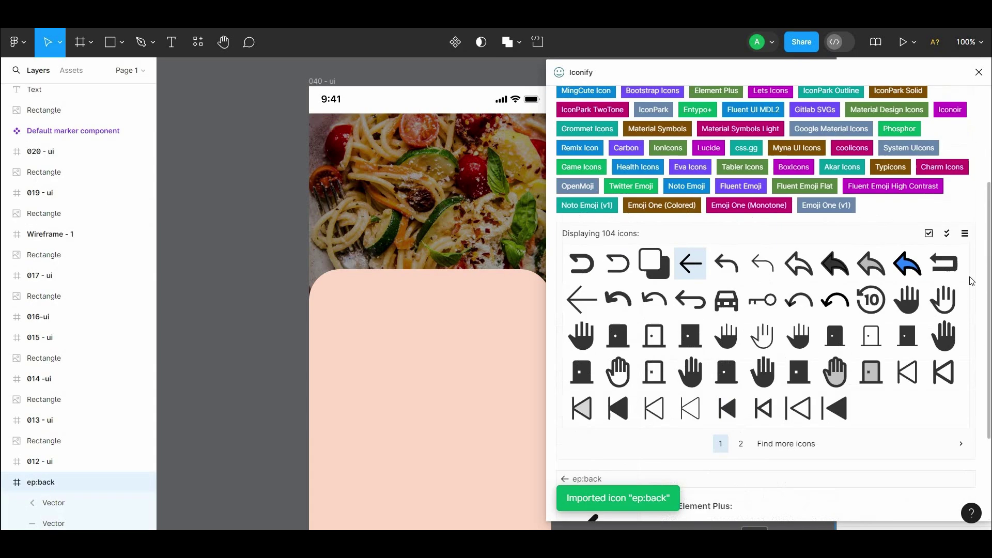
double_click(702, 184)
text(bell)
key(Return)
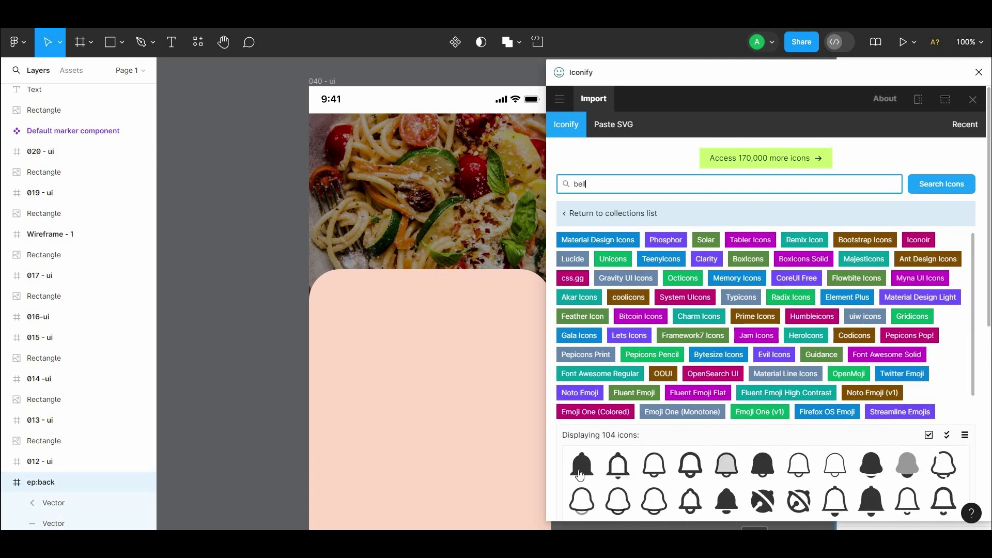
click(618, 465)
click(781, 501)
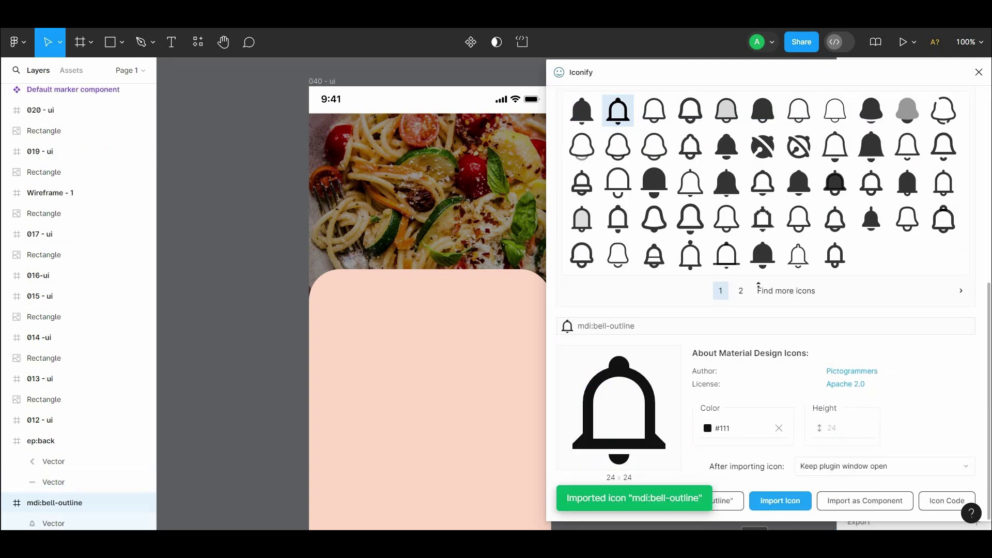
Search Iconify for "like" and import the icon-park-outline:like heart icon.
scroll(630, 184, up, 6)
double_click(629, 184)
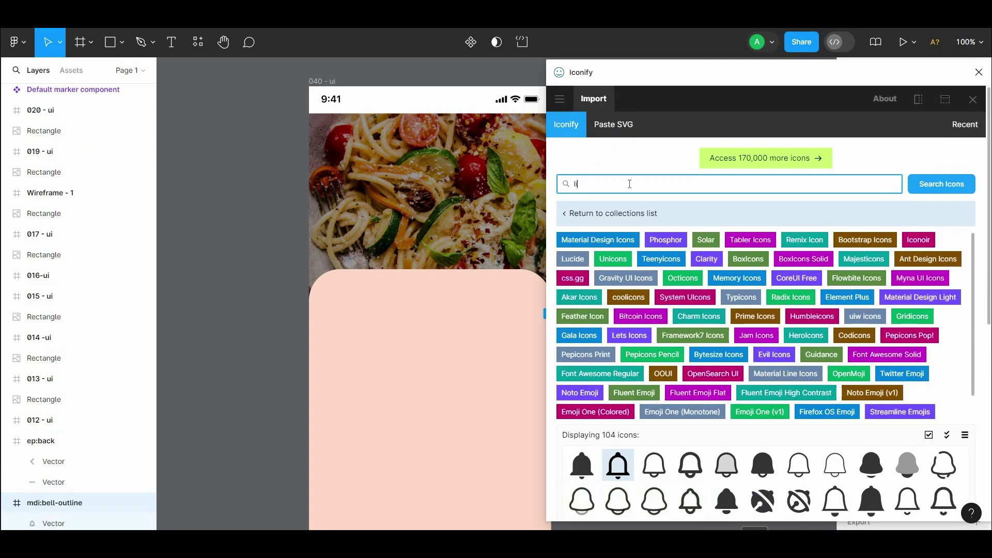
text(like)
key(Return)
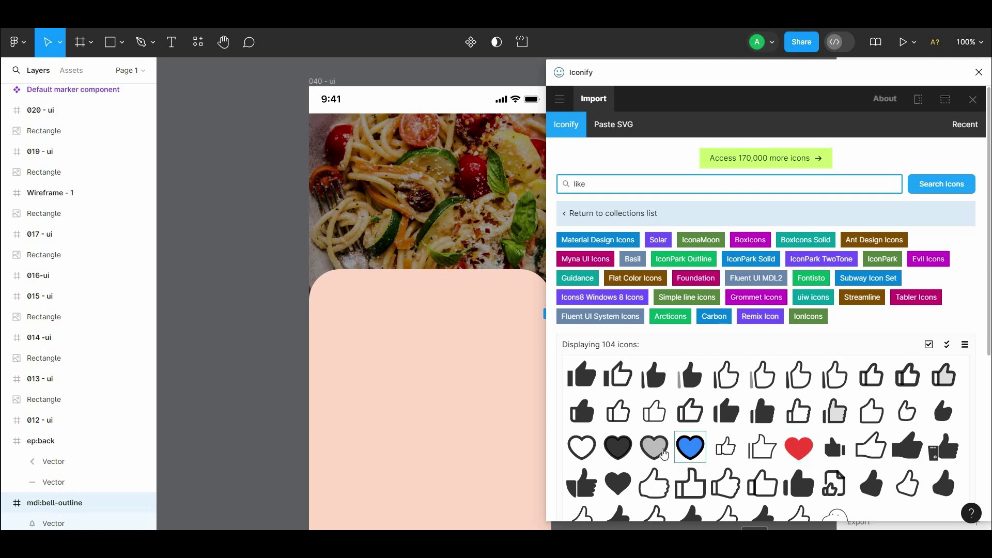
click(582, 447)
click(780, 500)
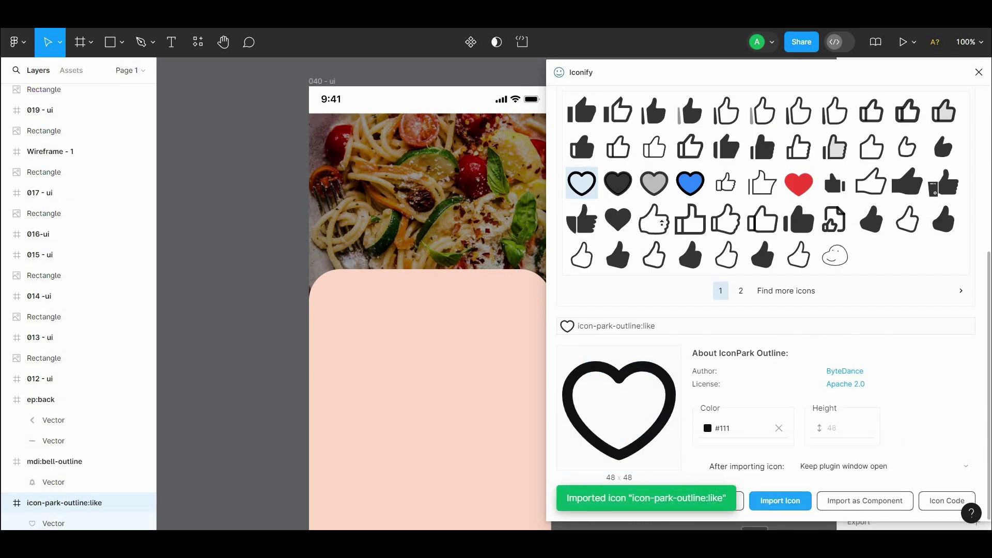
Search Iconify for "time" and import the mingcute:time-line clock icon.
scroll(658, 203, up, 5)
click(660, 185)
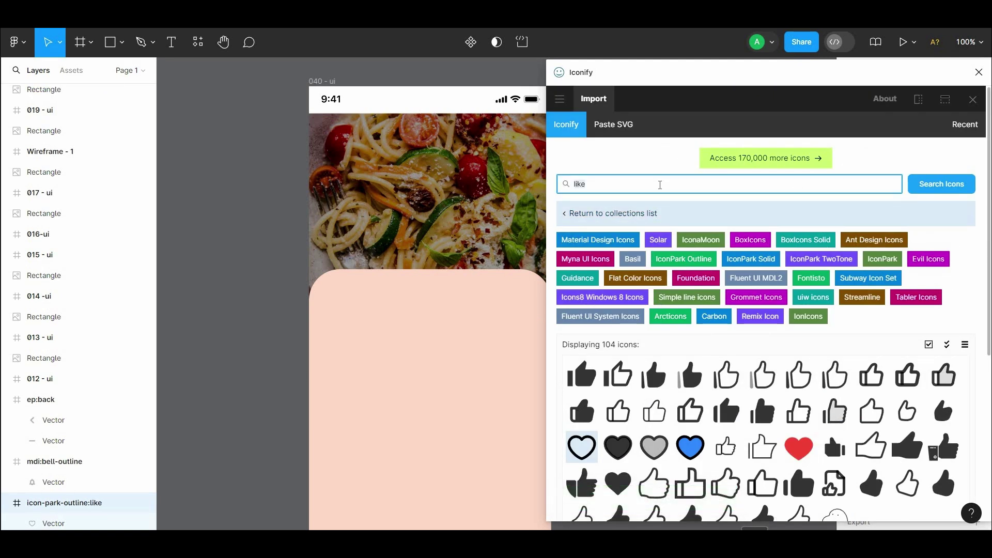
text(time)
scroll(699, 366, down, 1)
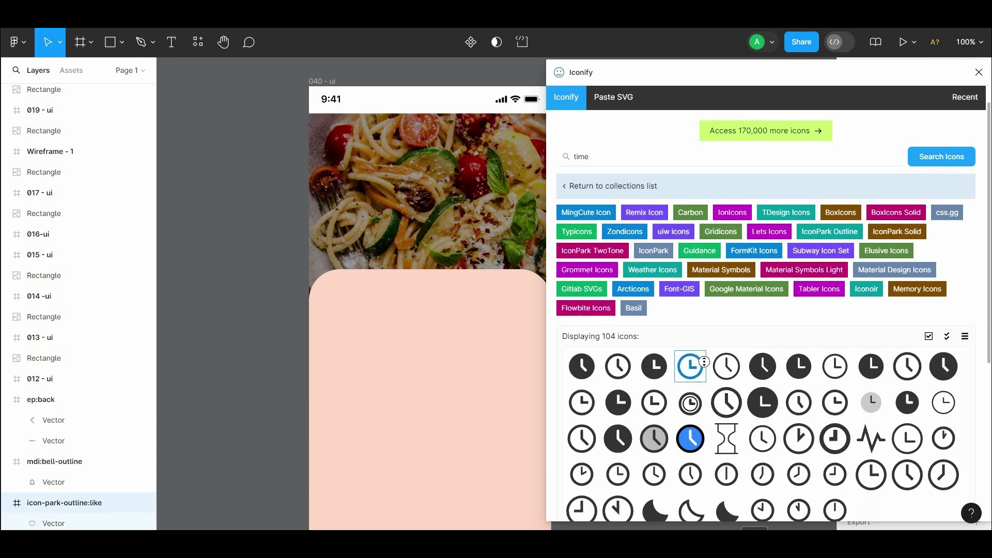
click(843, 368)
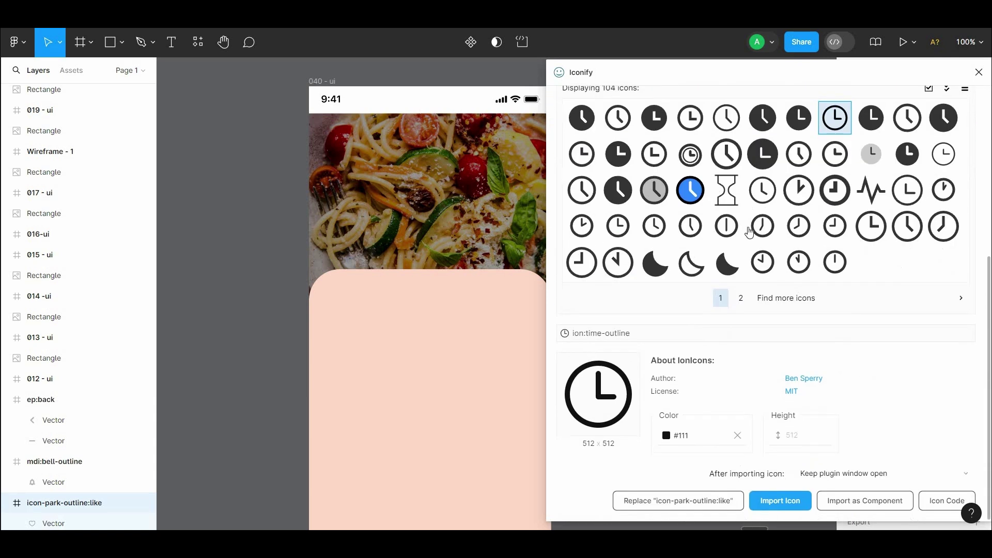
click(626, 126)
click(780, 500)
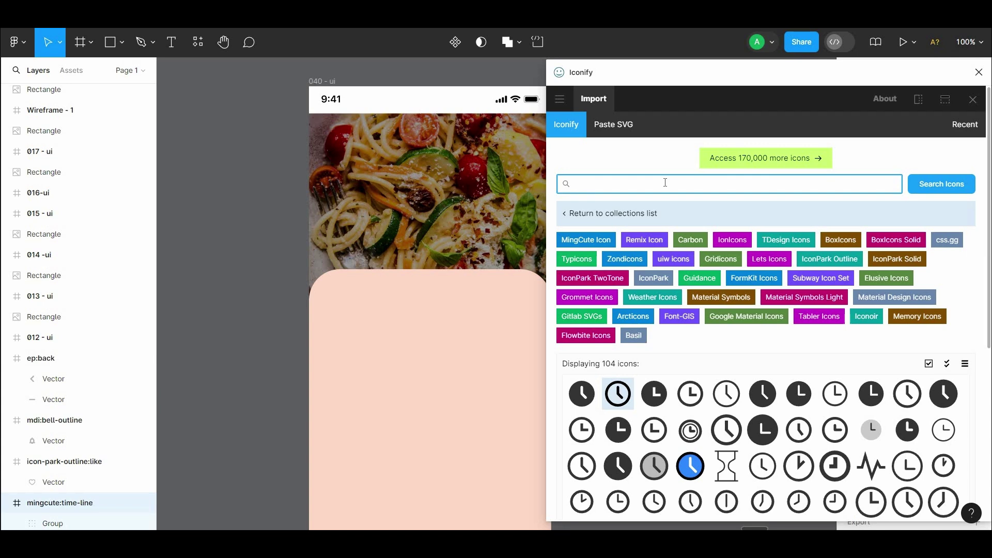
Search Iconify for "fire" and import the mingcute:fire-line icon.
click(665, 183)
text(fire)
key(Return)
scroll(646, 233, down, 3)
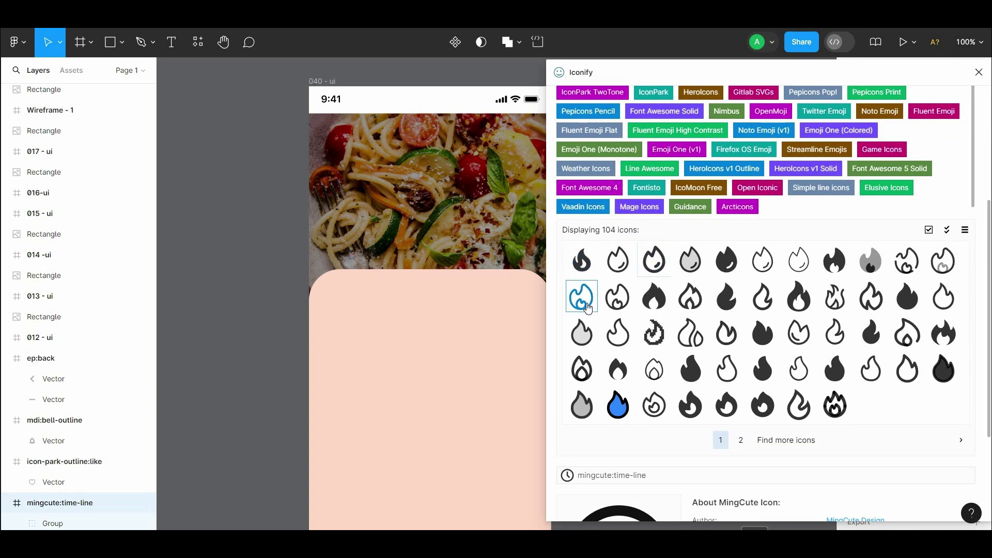
click(588, 307)
click(690, 148)
click(781, 501)
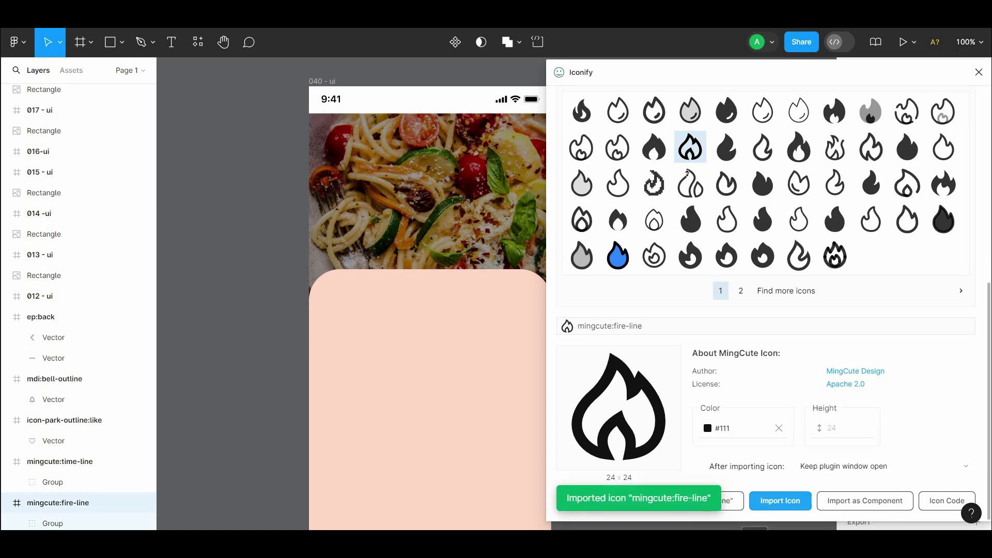
Clear the icon search text and close the Iconify plugin.
scroll(684, 176, up, 7)
key(ctrl+a)
key(BackSpace)
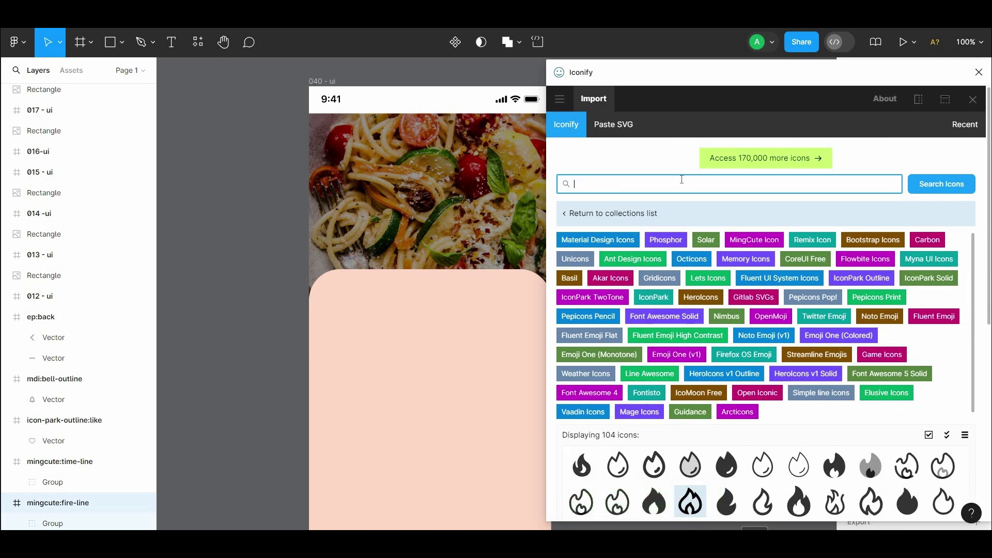
click(974, 99)
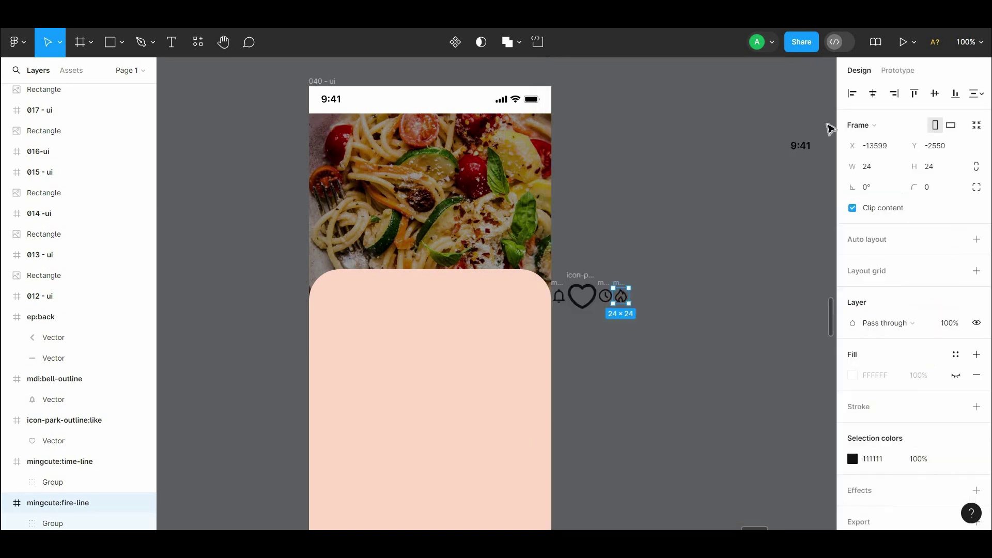
Move the bell icon onto the upper-left area of the pasta photo, at about X 58, Y 114.
scroll(618, 238, down, 2)
click(618, 237)
click(532, 257)
drag(532, 257, 326, 133)
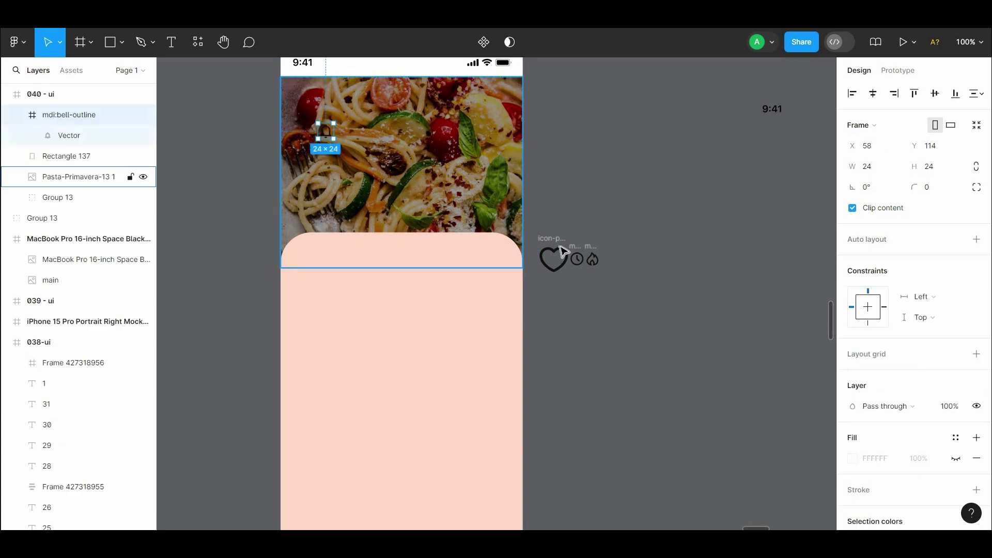
Delete the stray 9:41 element lying on the canvas beside the 040 - ui frame.
click(614, 230)
drag(598, 168, 642, 197)
click(797, 158)
key(Delete)
scroll(641, 197, down, 3)
Place the heart icon on the lower-right part of the pasta photo, at about X 300, Y 219.
drag(582, 211, 523, 159)
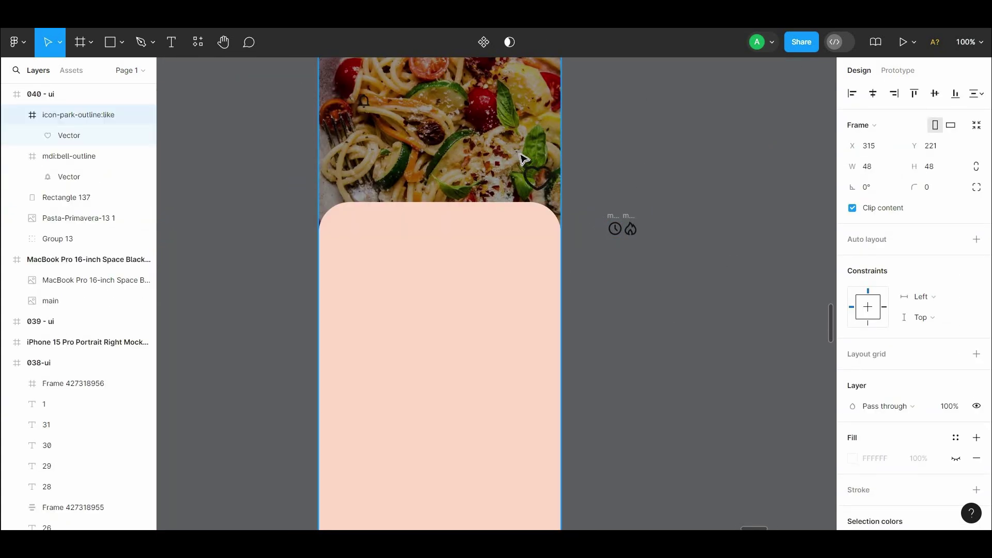
drag(577, 120, 587, 162)
key(ctrl+plus)
drag(623, 202, 632, 257)
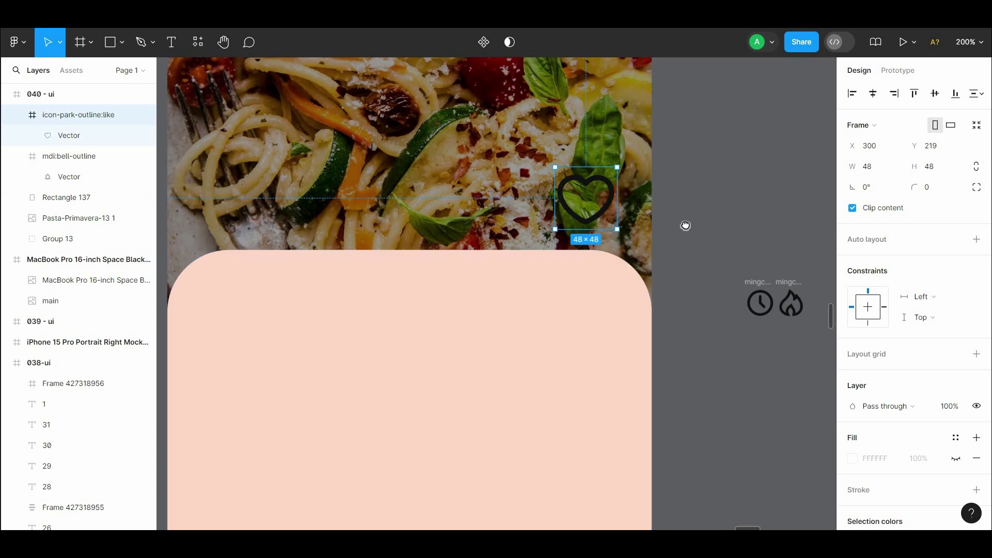
drag(685, 240, 684, 221)
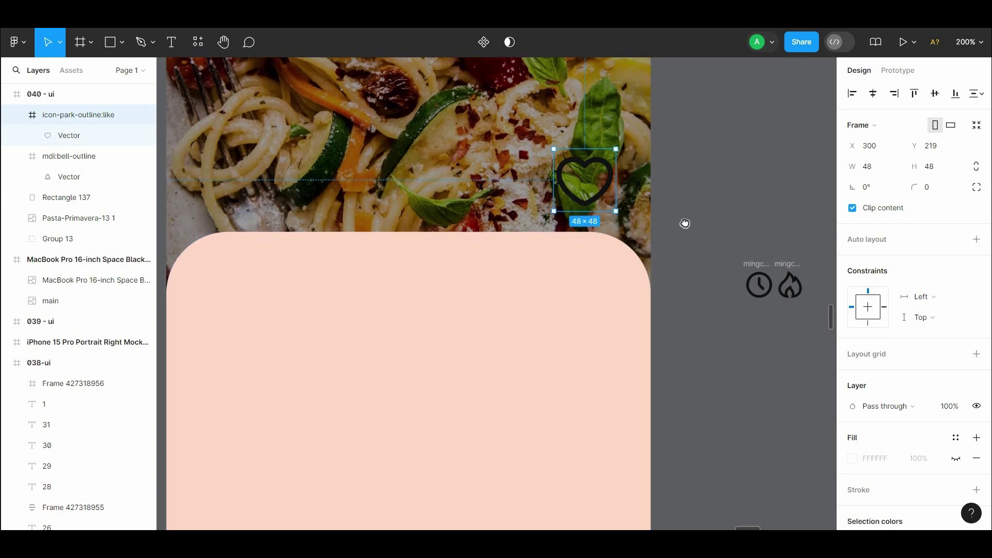
Add two points on the peach panel's upper edge and move them into a vertical step below the heart, at about X 287.5.
click(604, 265)
double_click(582, 264)
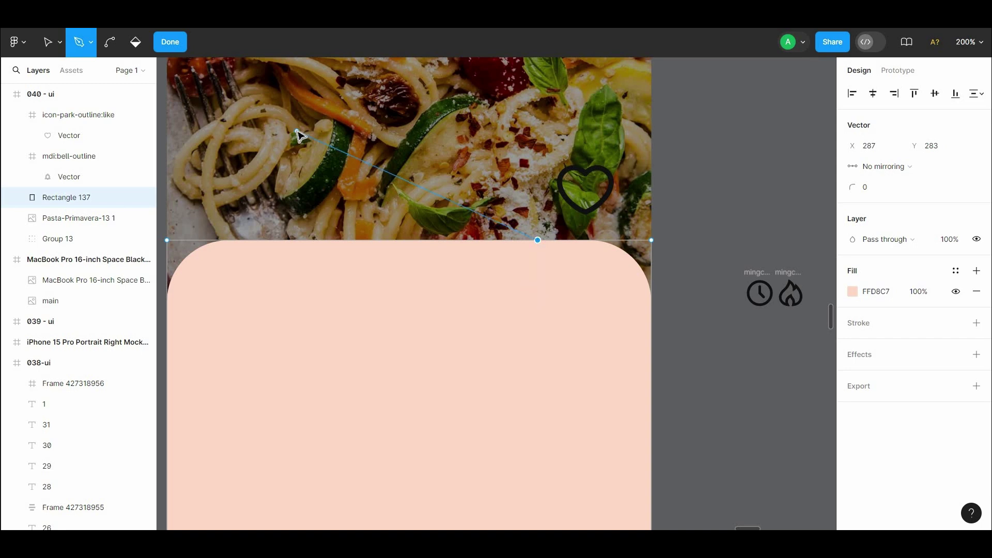
key(Escape)
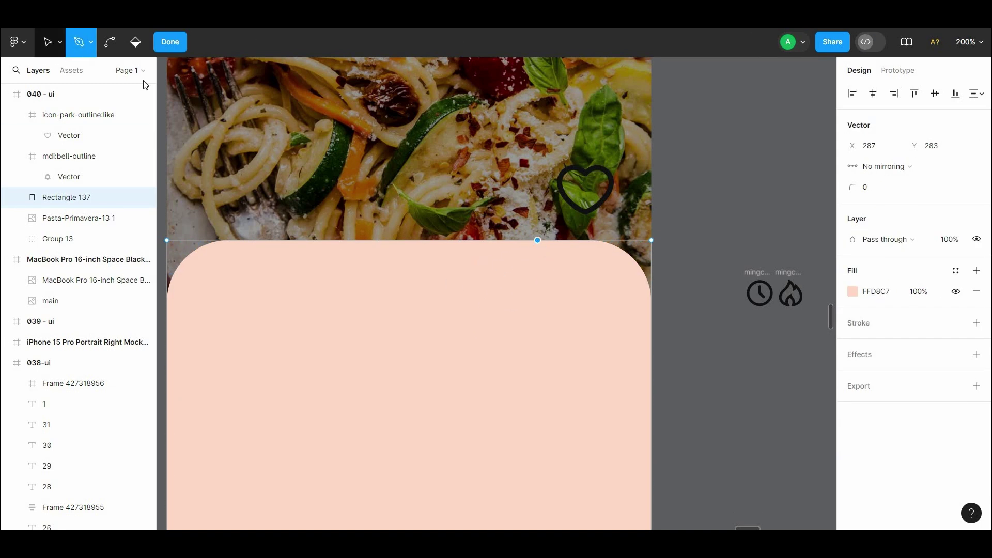
drag(538, 240, 538, 311)
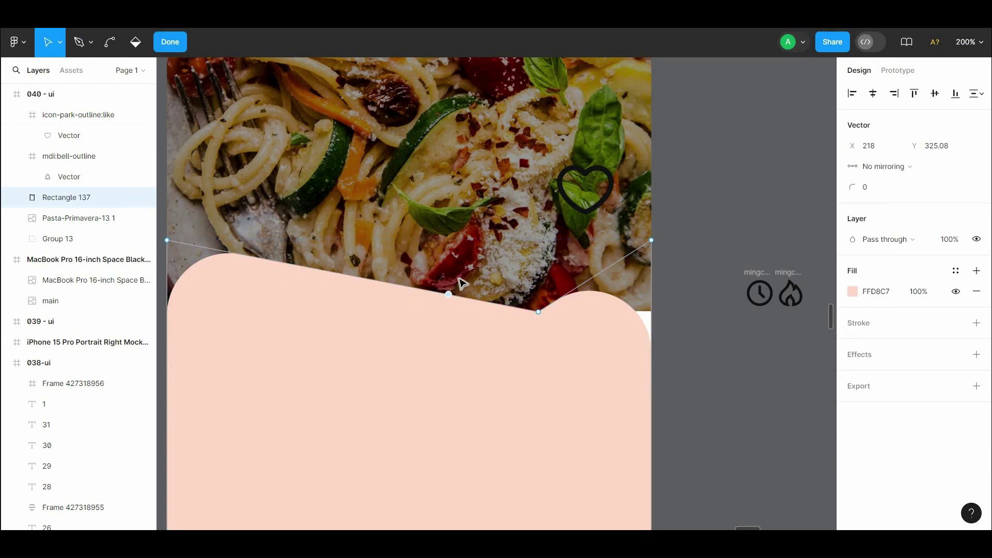
drag(458, 279, 538, 239)
key(Escape)
key(ctrl+z)
key(p)
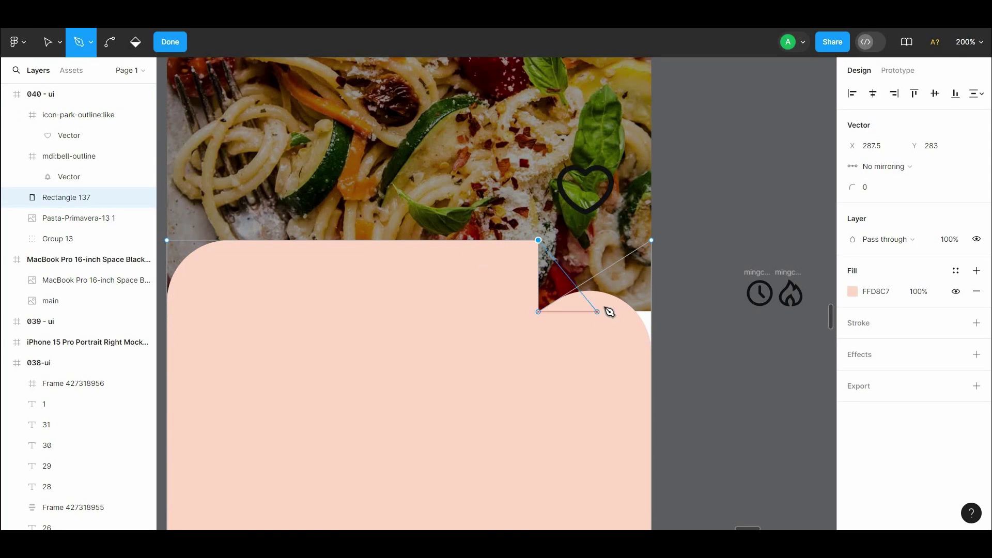
key(ctrl+z)
key(ctrl+z)
key(ctrl+shift+z)
key(ctrl+shift+z)
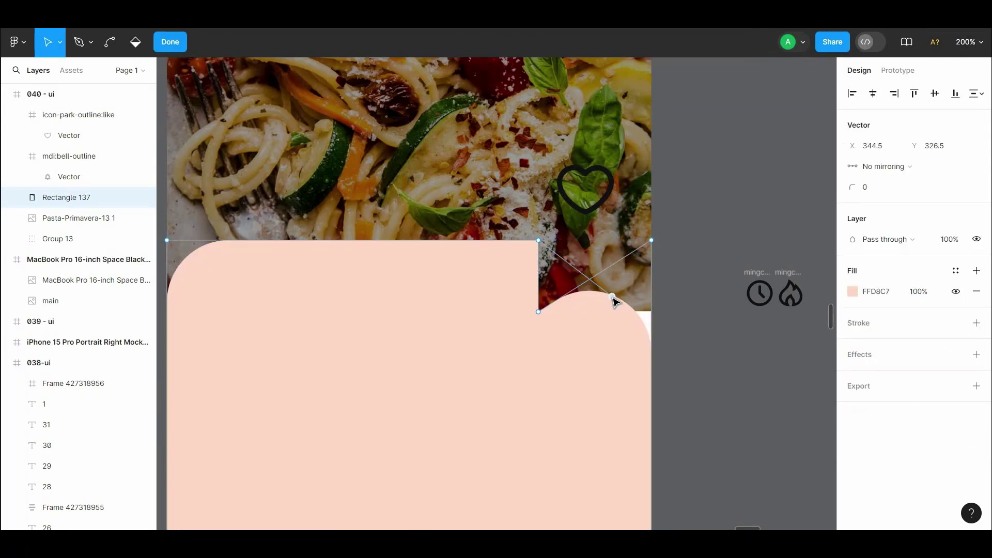
key(ctrl+z)
click(60, 43)
click(79, 42)
click(608, 296)
key(v)
drag(598, 309, 615, 296)
key(ctrl+z)
Lower the peach panel's upper-right corner point level with the base of the step to form a notch.
drag(651, 240, 651, 269)
drag(852, 187, 732, 189)
scroll(632, 279, left, 2)
scroll(500, 315, up, 5)
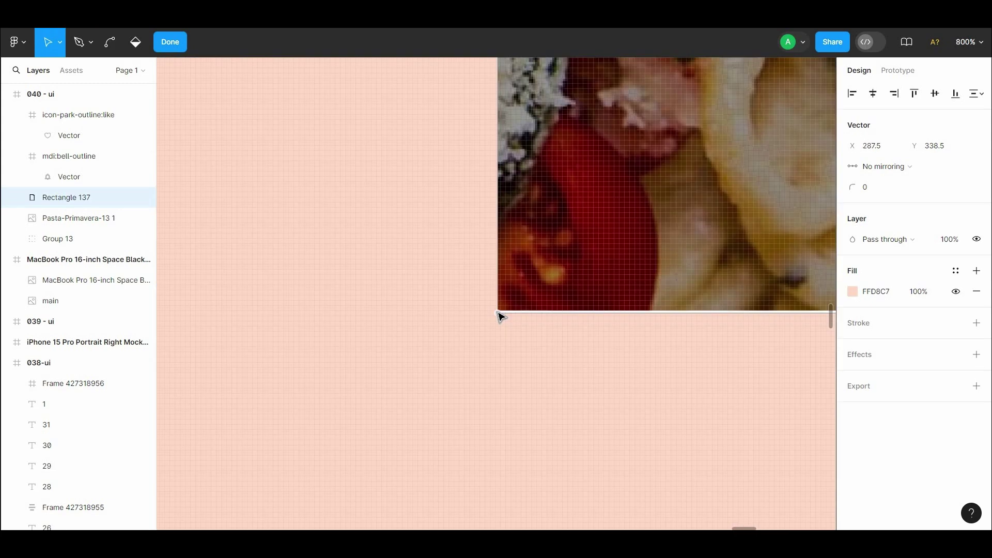
Bend the notch's upper and lower points into a smooth S-shaped curve and finish editing the vector.
scroll(499, 316, down, 3)
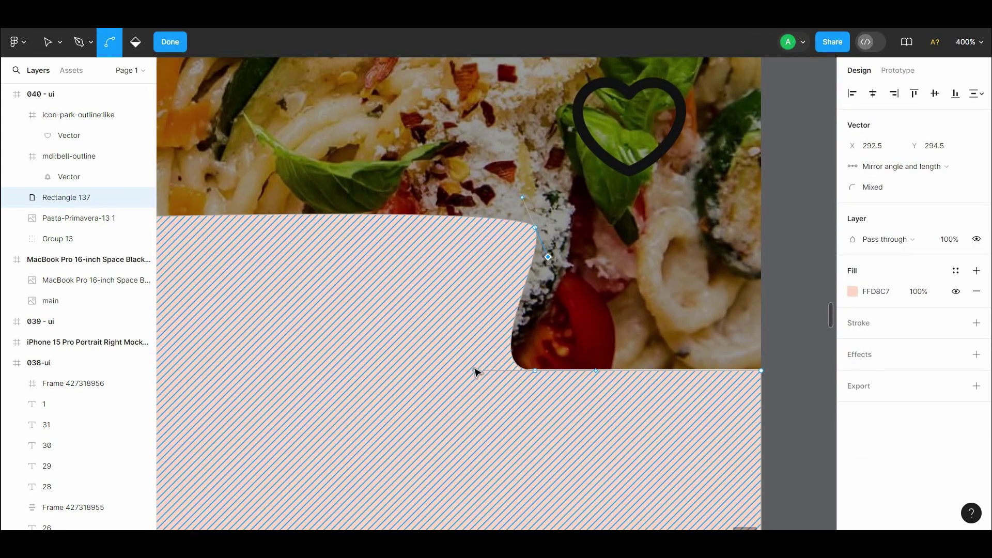
drag(534, 373, 494, 354)
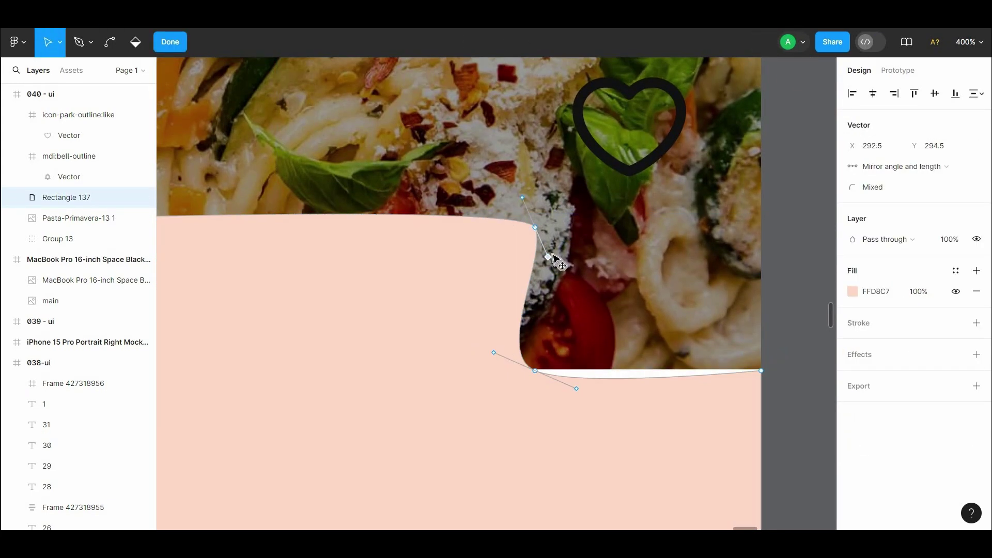
key(Escape)
key(Escape)
Recolour the heart icon to FFFFFF and move it down into the panel's notch.
scroll(586, 392, down, 3)
click(594, 199)
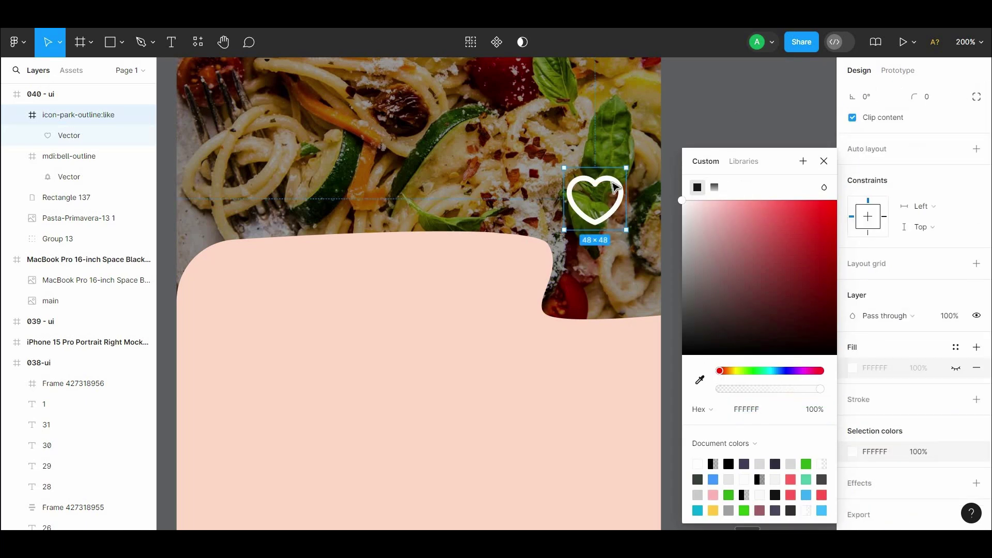
key(Escape)
Reposition the peach panel's notch points so its upper edge and ledge are level and its side wall is straighter.
double_click(589, 287)
scroll(589, 286, up, 3)
key(p)
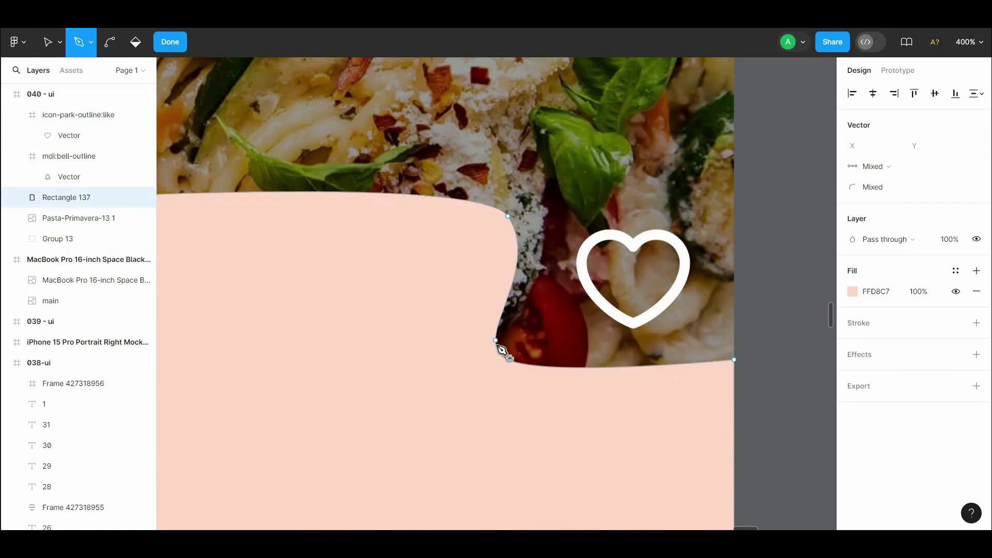
key(v)
drag(496, 341, 526, 333)
ctrl+click(535, 360)
drag(508, 217, 478, 207)
drag(558, 359, 572, 359)
Round the notch's upper corner by adjusting its curve handles and moving the top edge point to about X 281, Y 276.5.
drag(527, 333, 577, 217)
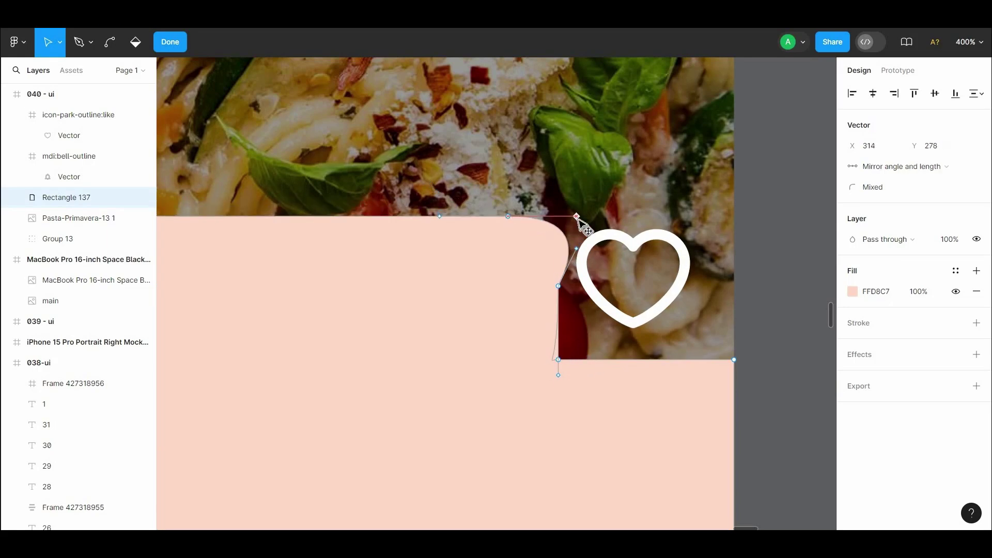
drag(563, 397, 558, 395)
drag(508, 217, 492, 212)
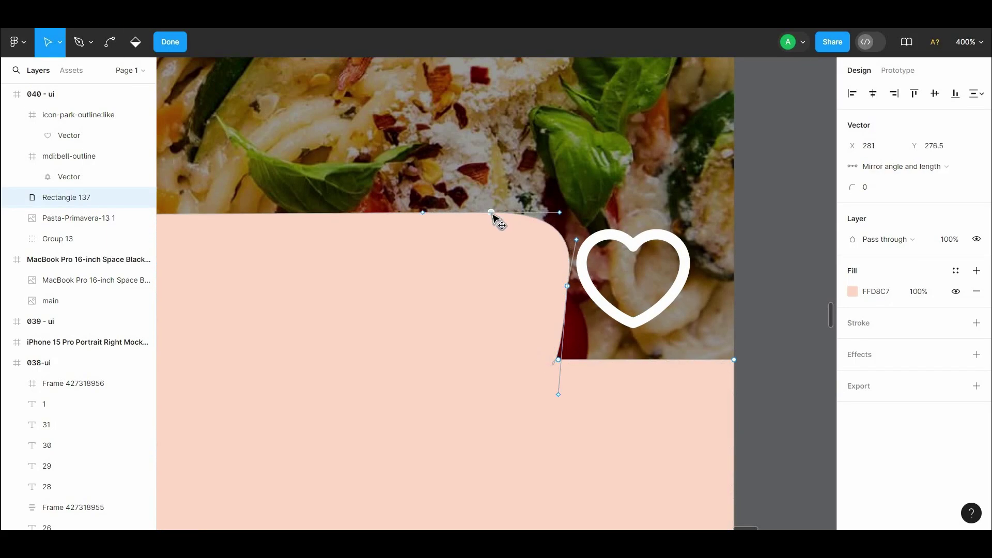
Adjust the curve handles of the notch's side wall near its lower corner and finish editing the vector.
double_click(769, 199)
scroll(574, 299, down, 2)
double_click(547, 331)
drag(572, 296, 566, 295)
click(648, 266)
scroll(651, 269, up, 5)
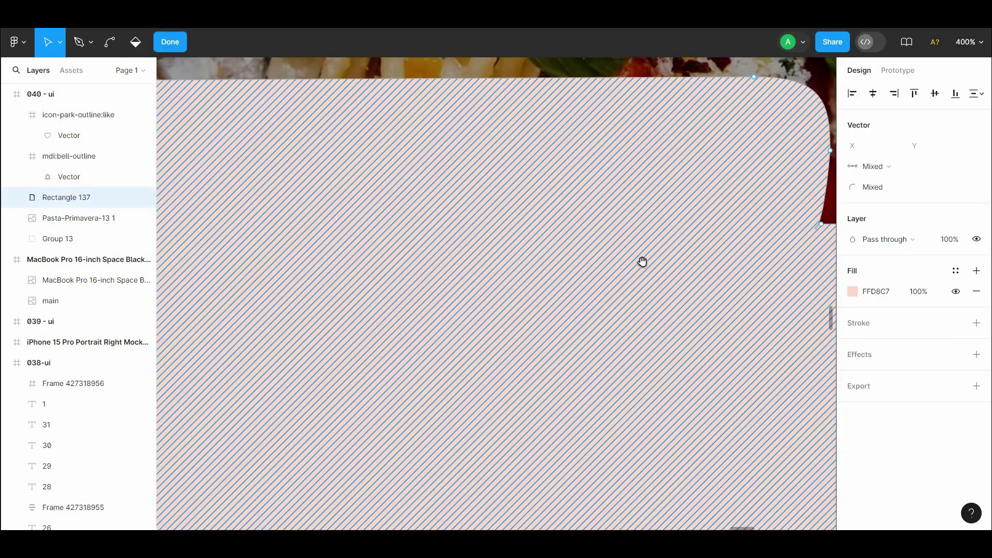
drag(603, 429, 492, 504)
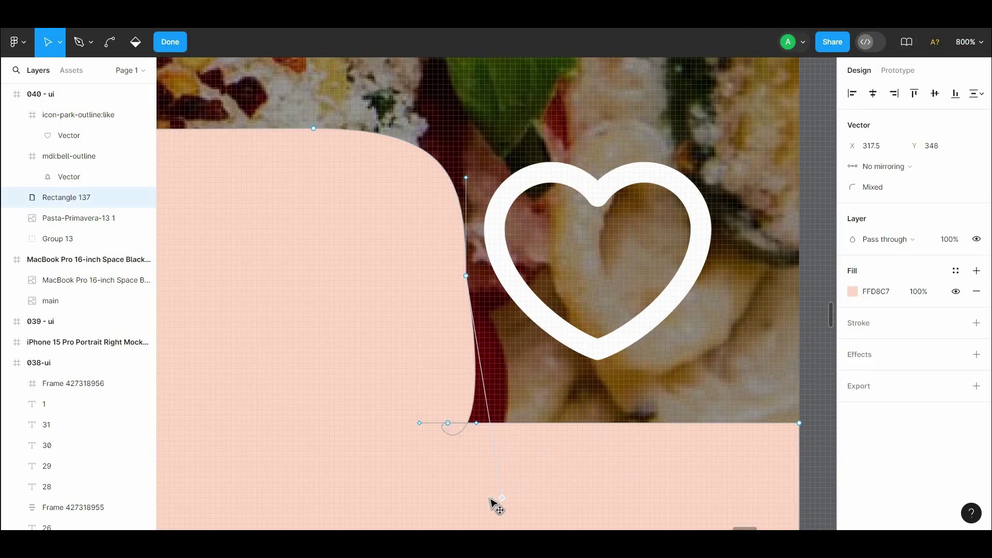
key(Escape)
key(Escape)
Draw a closed Pen shape with a curved side that rounds the notch's inner lower corner, with fill and stroke FFD8C7.
key(p)
click(463, 335)
click(479, 451)
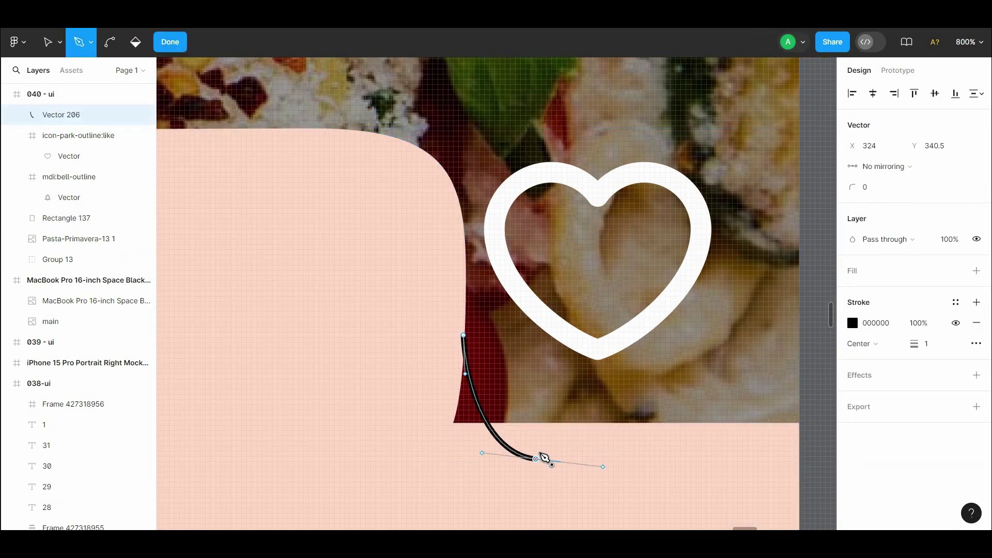
key(p)
click(522, 431)
click(513, 465)
click(432, 465)
click(382, 424)
click(388, 351)
click(463, 334)
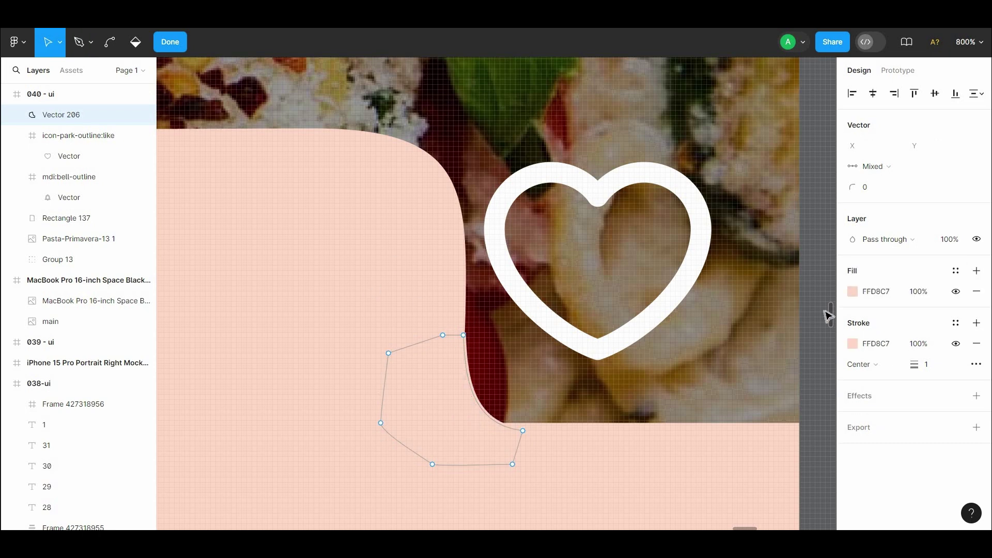
Remove the stroke from the small peach corner patch and leave its vector editing.
key(ctrl+minus)
key(ctrl+minus)
drag(810, 372, 957, 344)
Nudge the peach panel and its corner patch together and stretch them to span the full frame width.
click(293, 351)
drag(758, 352, 584, 312)
key(shift+Left)
key(shift+Right)
key(shift+Left)
drag(226, 383, 235, 382)
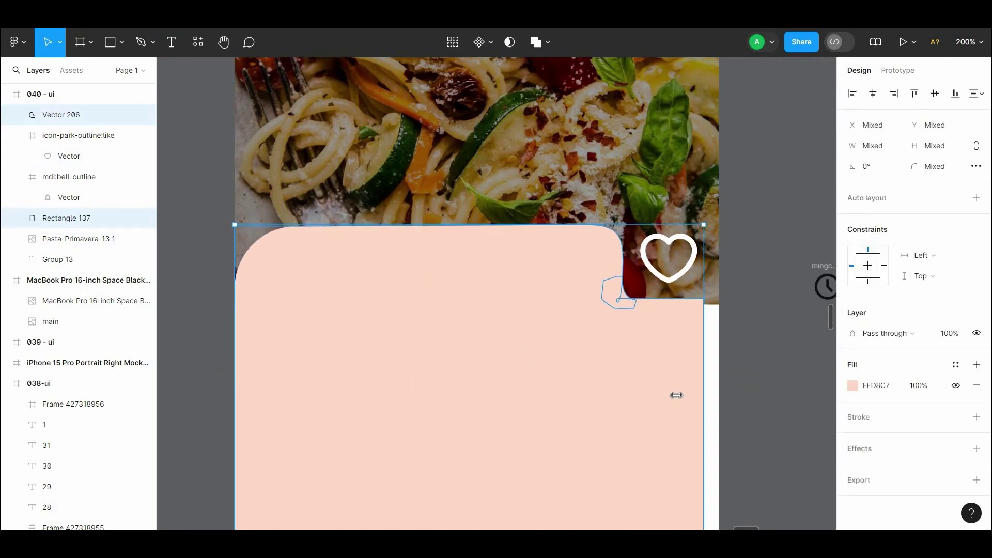
drag(706, 394, 719, 395)
Edit the peach panel's points so its right ledge meets the frame edge at X 375, and select the corner patch.
double_click(611, 386)
scroll(698, 290, down, 1)
key(ctrl+a)
scroll(631, 361, down, 3)
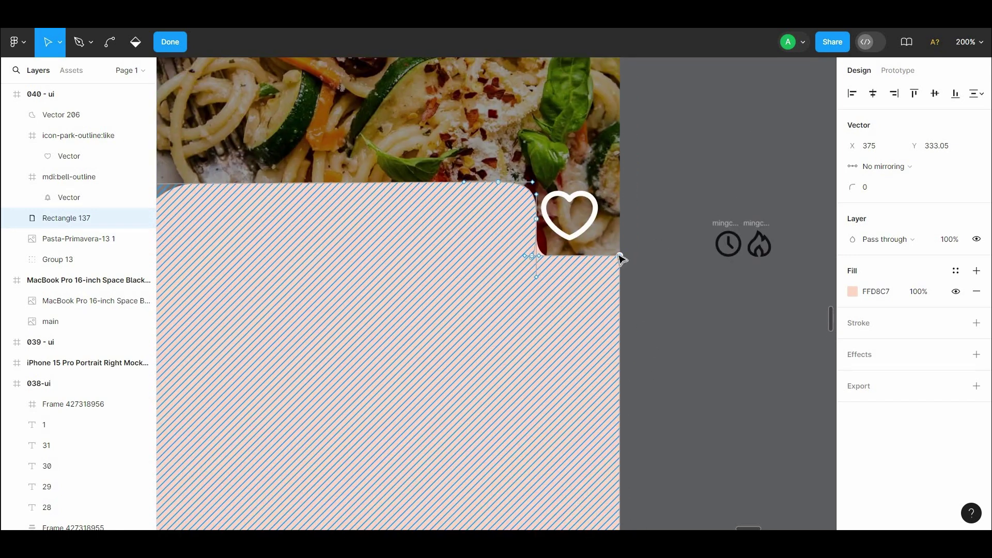
scroll(631, 361, down, 2)
scroll(522, 395, up, 2)
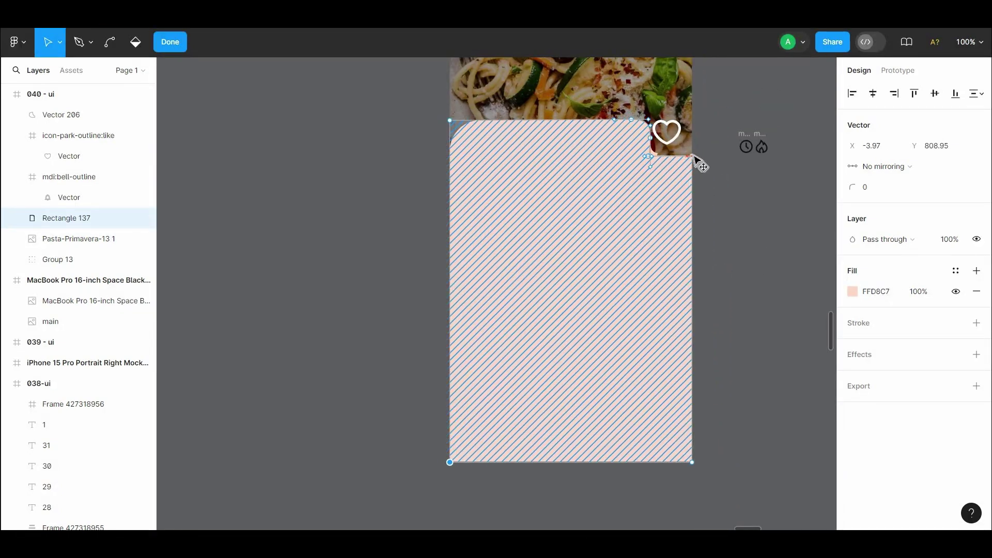
key(Escape)
key(Escape)
scroll(654, 228, up, 3)
click(653, 227)
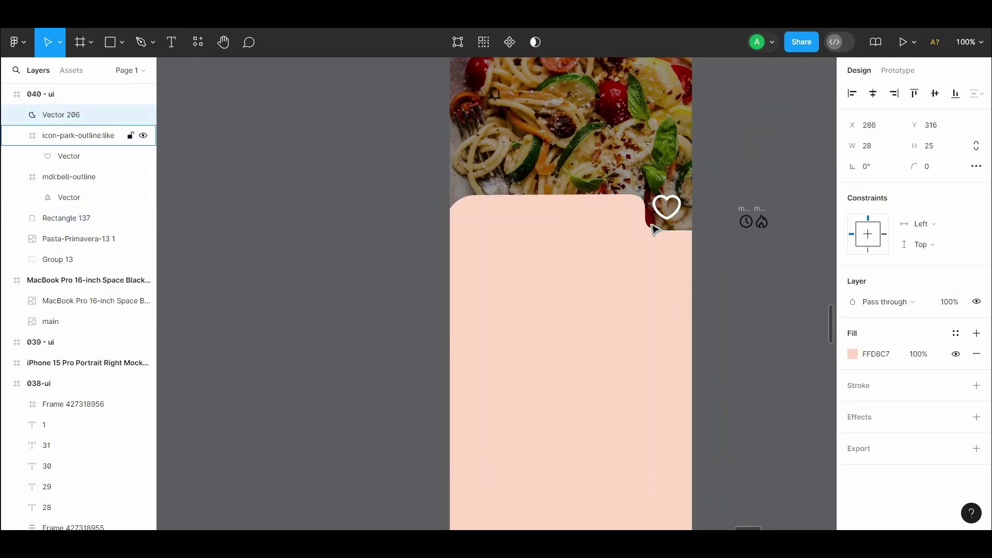
Reposition the peach corner patch to X 289, Y 323 and the heart icon to X 314, Y 283 in the notch.
click(718, 279)
scroll(672, 238, up, 1)
click(675, 243)
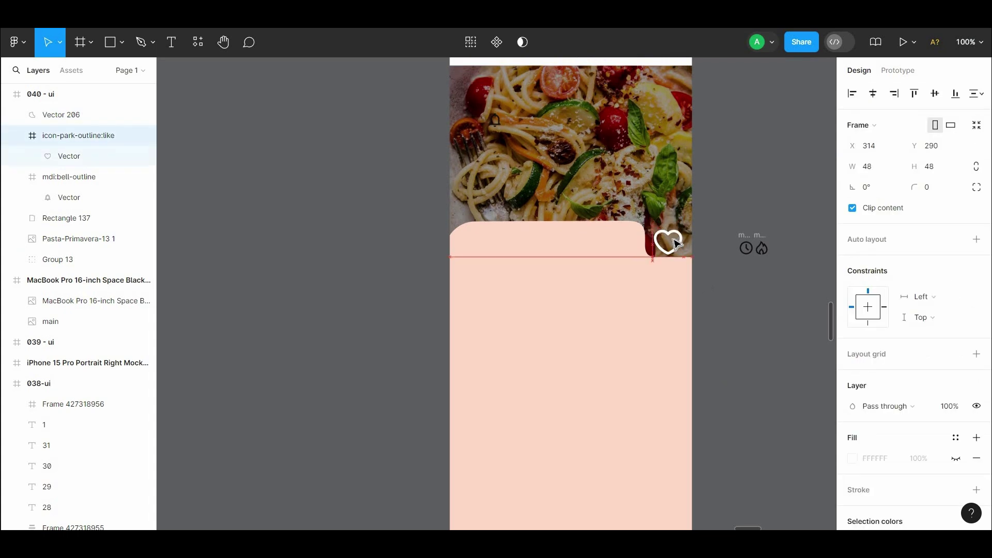
click(483, 301)
click(432, 297)
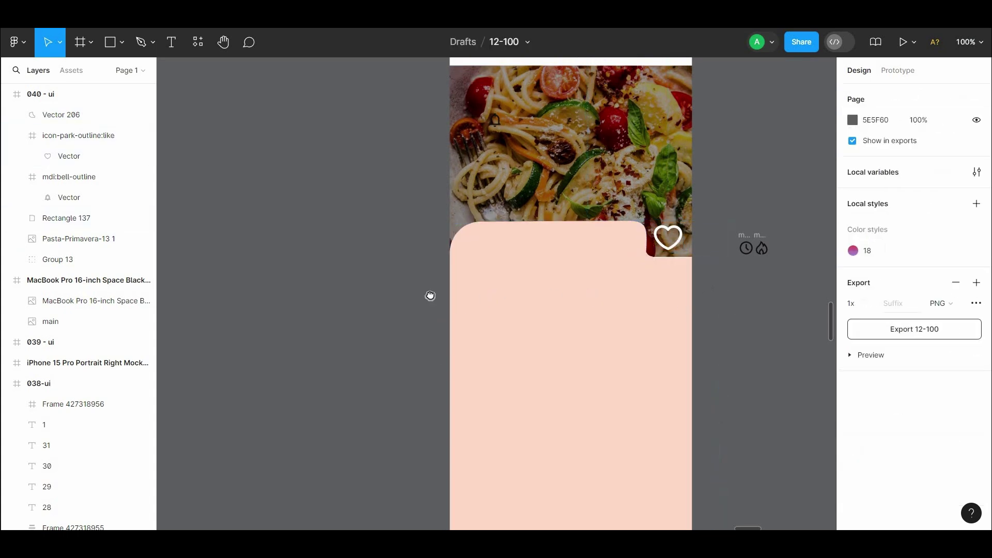
scroll(532, 232, down, 3)
click(638, 174)
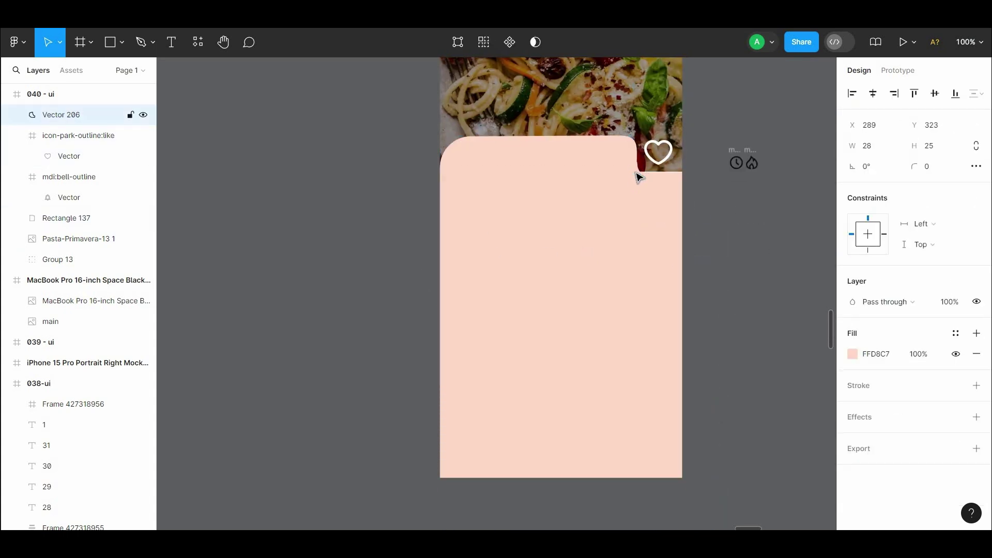
click(699, 222)
scroll(677, 220, up, 3)
click(671, 217)
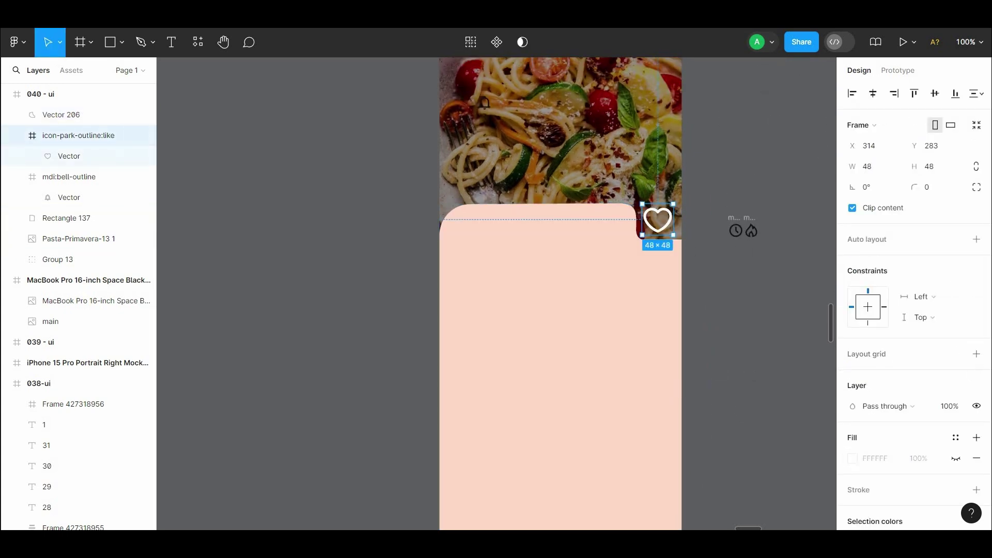
Recolor the heart icon with the peach sampled from the content panel.
scroll(908, 452, down, 3)
click(852, 417)
click(701, 382)
click(578, 357)
click(332, 304)
drag(444, 274, 402, 355)
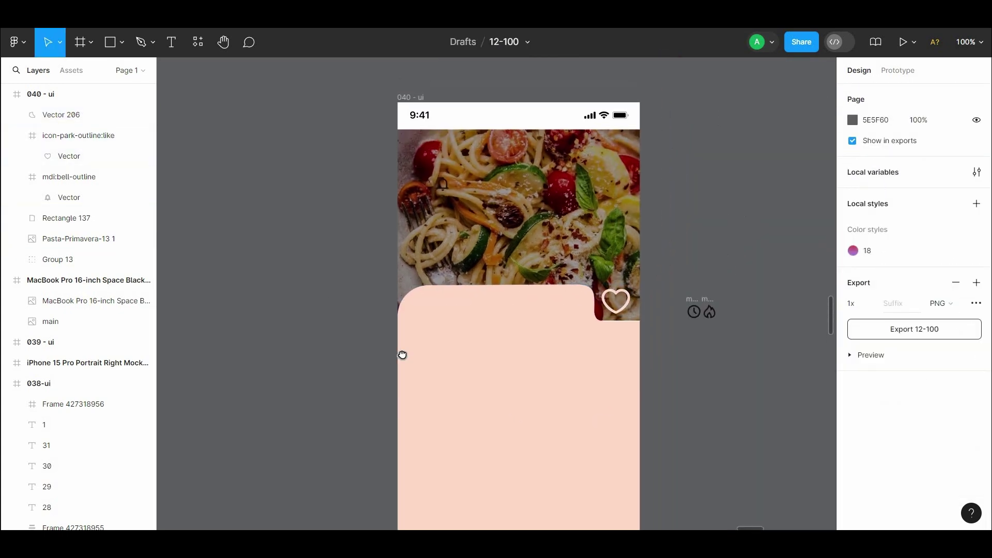
Import the ep:back arrow icon with the Iconify plugin and close the plugin.
scroll(402, 355, down, 3)
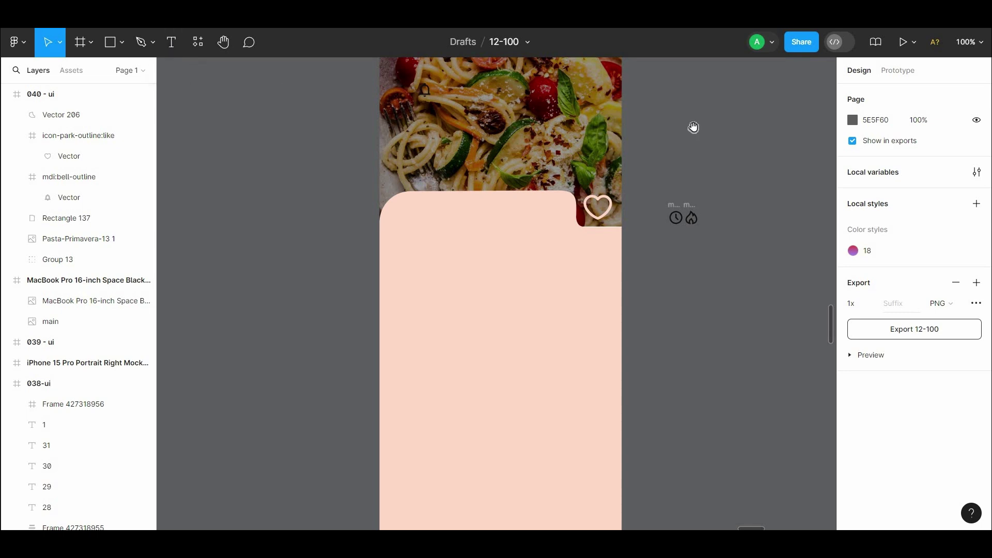
drag(693, 127, 683, 205)
right_click(644, 158)
click(793, 280)
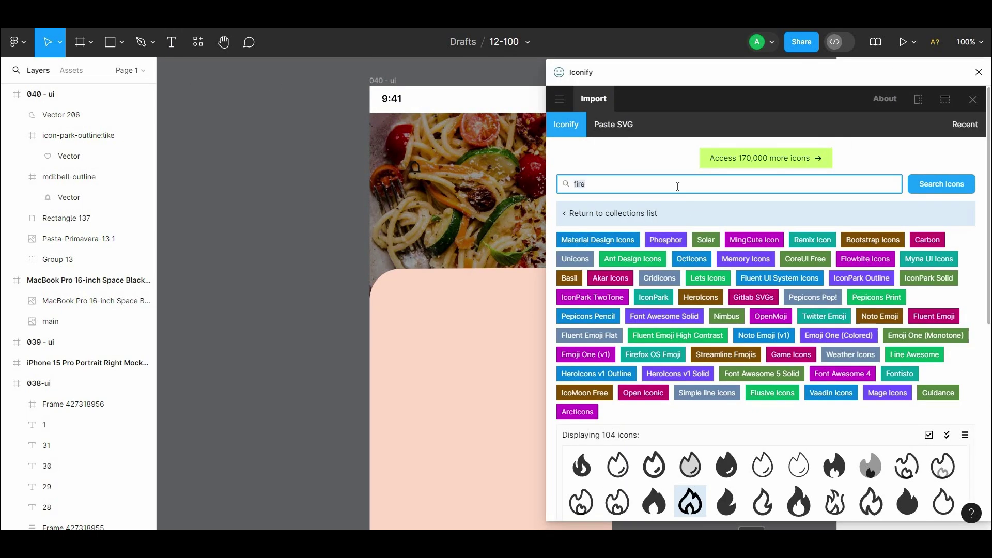
key(Return)
click(690, 413)
click(780, 500)
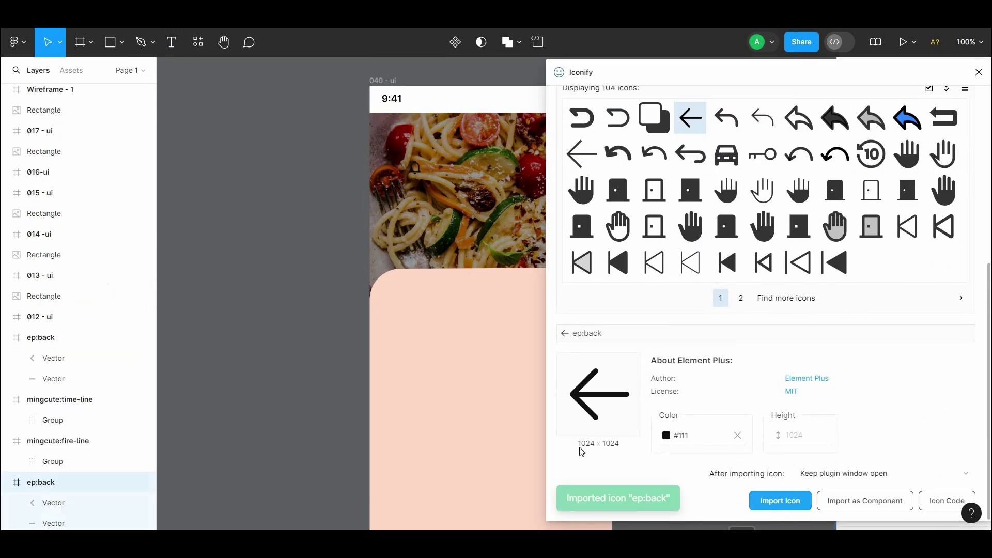
click(978, 72)
Try to place the back arrow icon on the pasta photo and resize its frame to 24, undoing the resize.
key(ctrl+minus)
key(ctrl+minus)
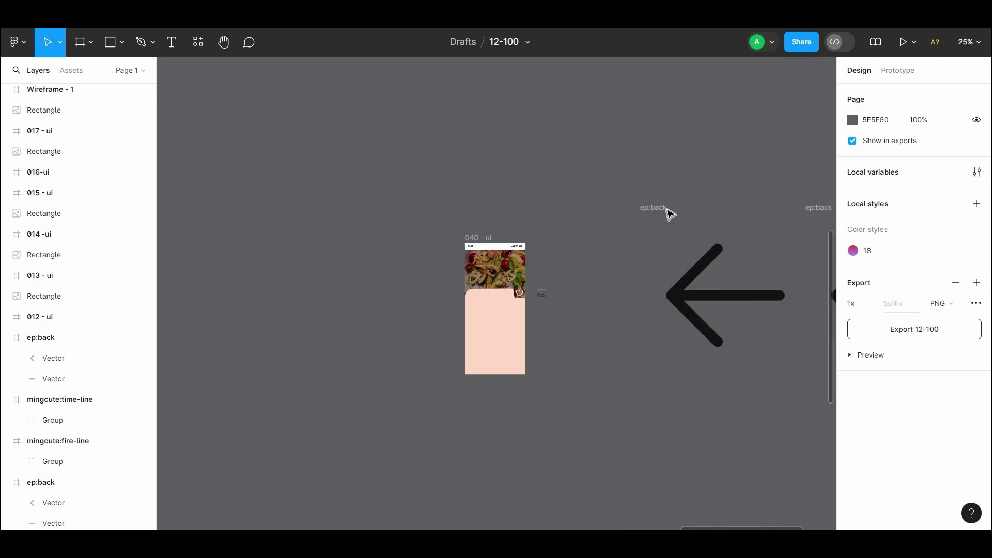
key(ctrl+plus)
key(ctrl+plus)
drag(667, 210, 471, 161)
click(976, 166)
drag(575, 262, 296, 152)
text(24)
click(742, 219)
drag(659, 200, 687, 296)
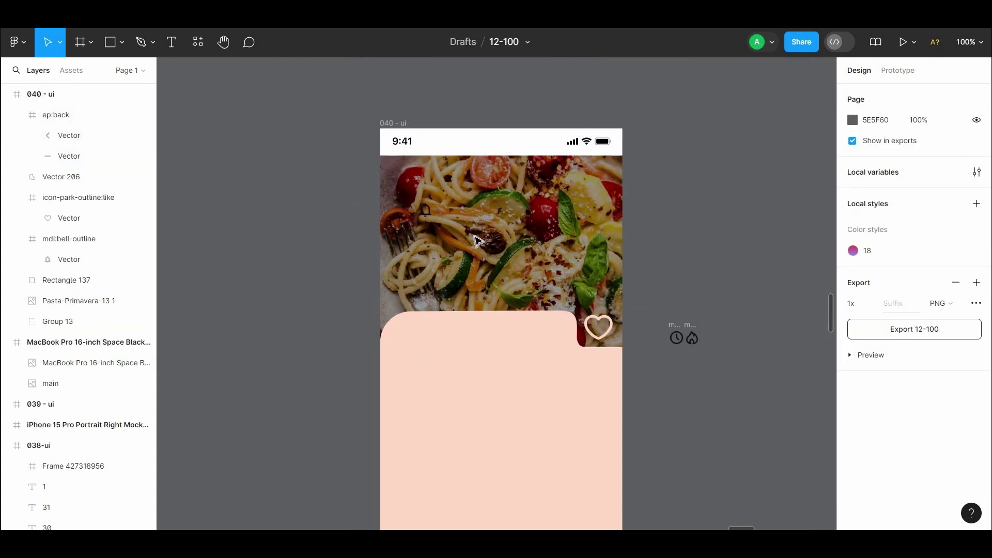
key(ctrl+z)
Scale the back arrow icon with its contents to 24 × 24 and place it at X 16, Y 58 on the photo.
drag(496, 190, 481, 59)
key(k)
drag(764, 448, 478, 222)
drag(446, 151, 466, 295)
drag(530, 336, 485, 290)
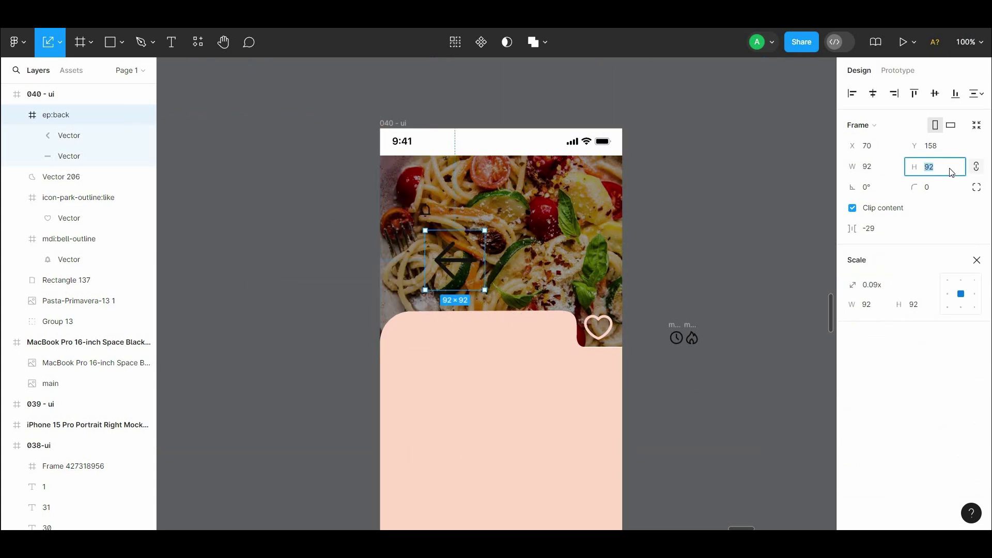
text(24)
click(741, 184)
drag(431, 239, 405, 179)
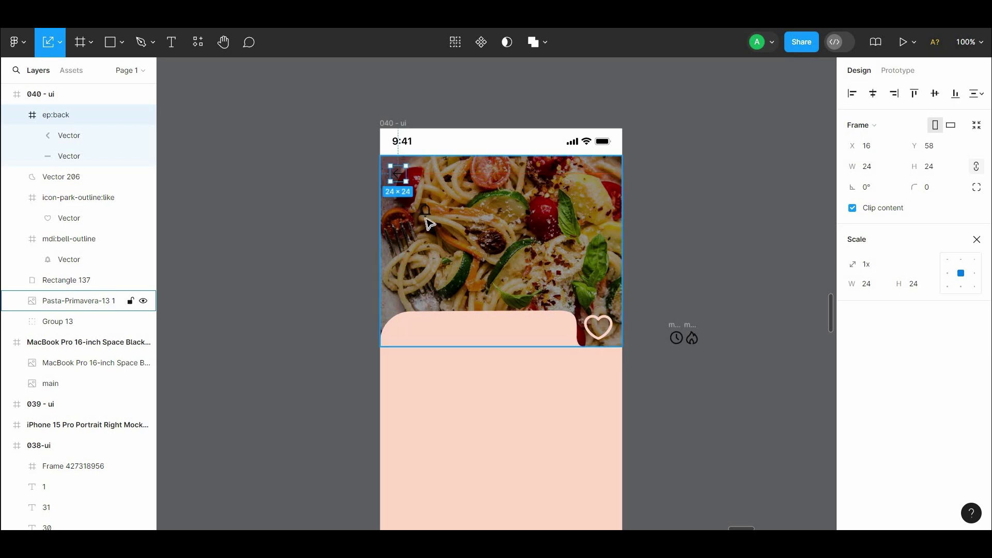
Move the bell icon to the photo's upper right corner and recolor both it and the back arrow white.
drag(428, 214, 610, 184)
click(976, 260)
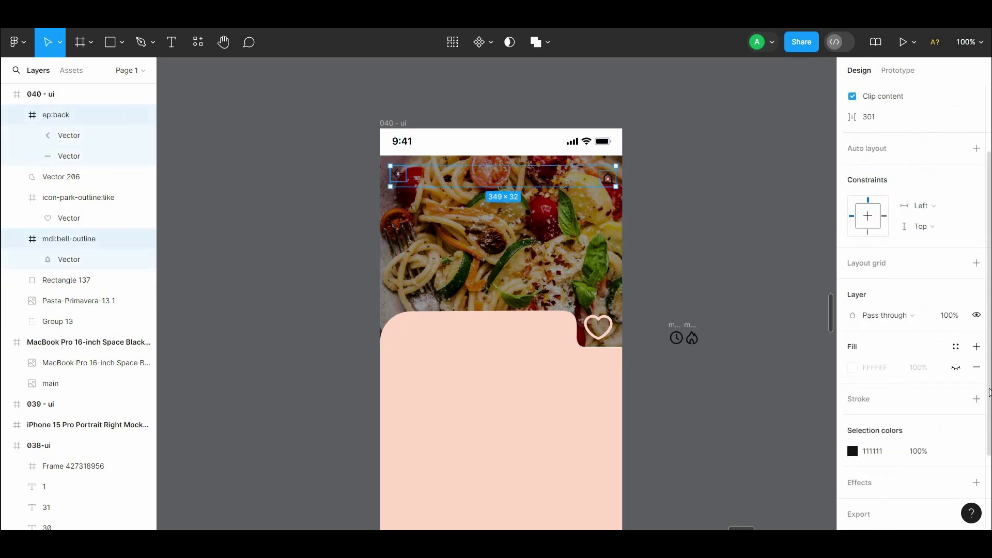
click(849, 454)
click(649, 148)
Set the opacity of the pasta photo's black overlay fill to 48%.
key(ctrl+plus)
click(645, 284)
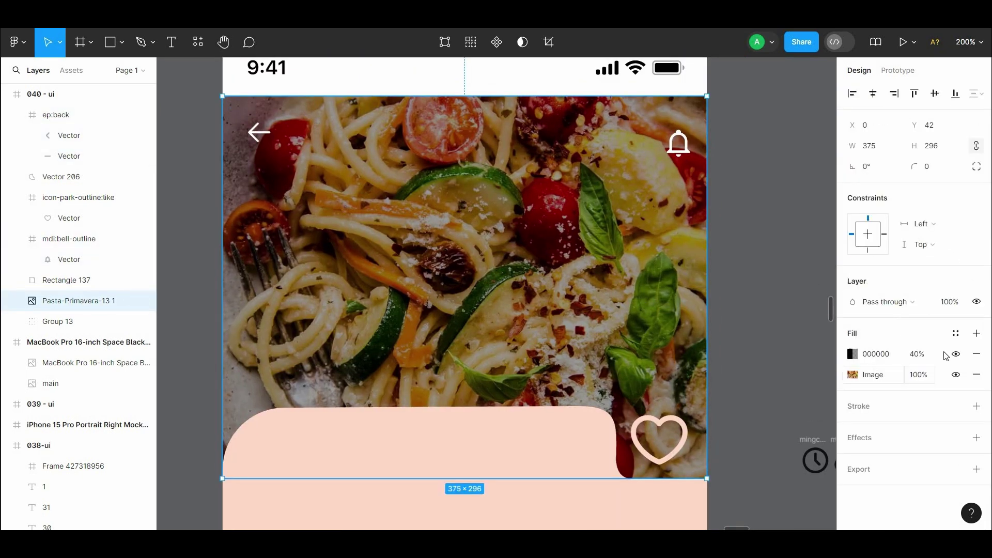
click(851, 352)
drag(718, 391, 775, 391)
click(762, 128)
key(ctrl+minus)
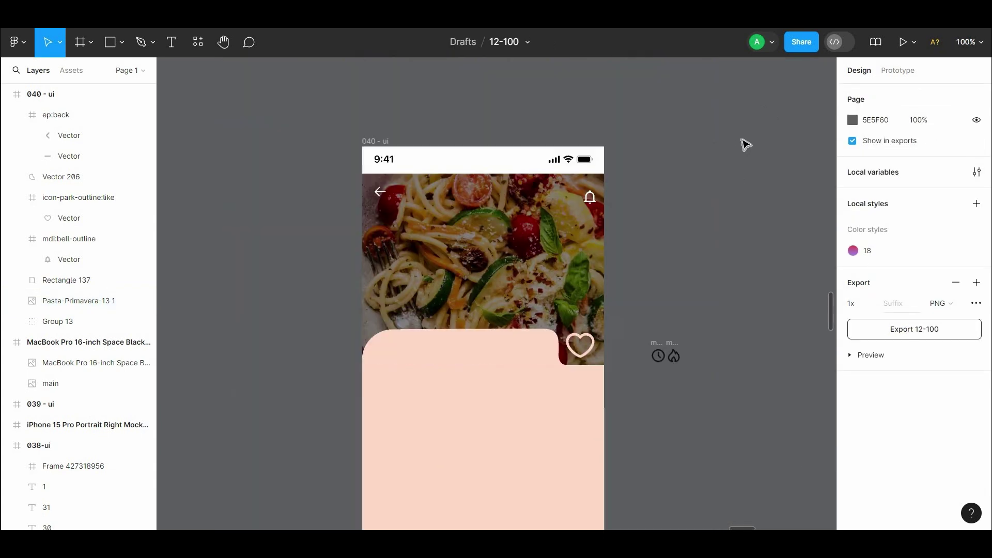
Nudge the bell icon 6 px left and align its vertical center with the back arrow.
scroll(728, 203, down, 2)
click(589, 143)
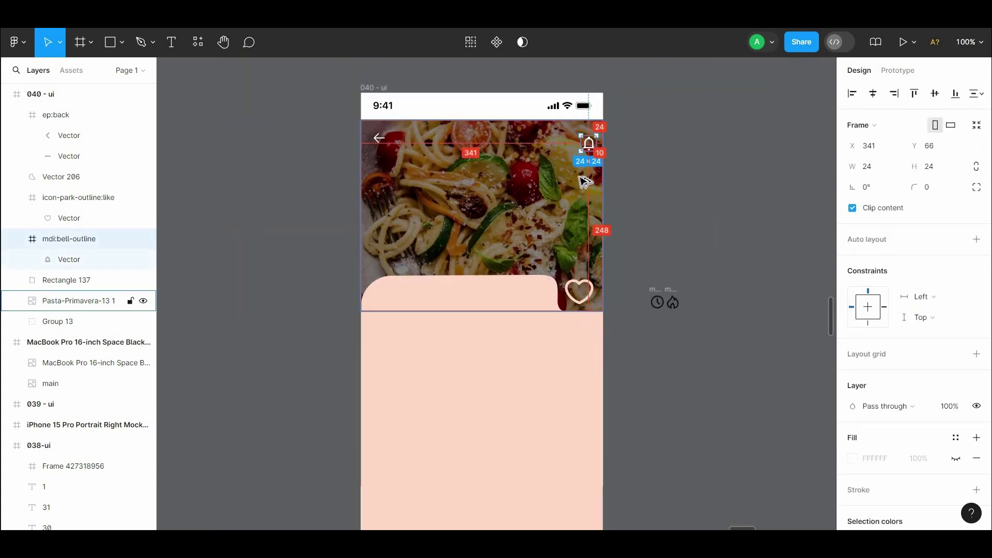
key(alt+Left)
key(alt+Left)
key(alt+Left)
key(alt+Left)
key(alt+Left)
key(alt+Left)
shift+click(381, 139)
click(935, 94)
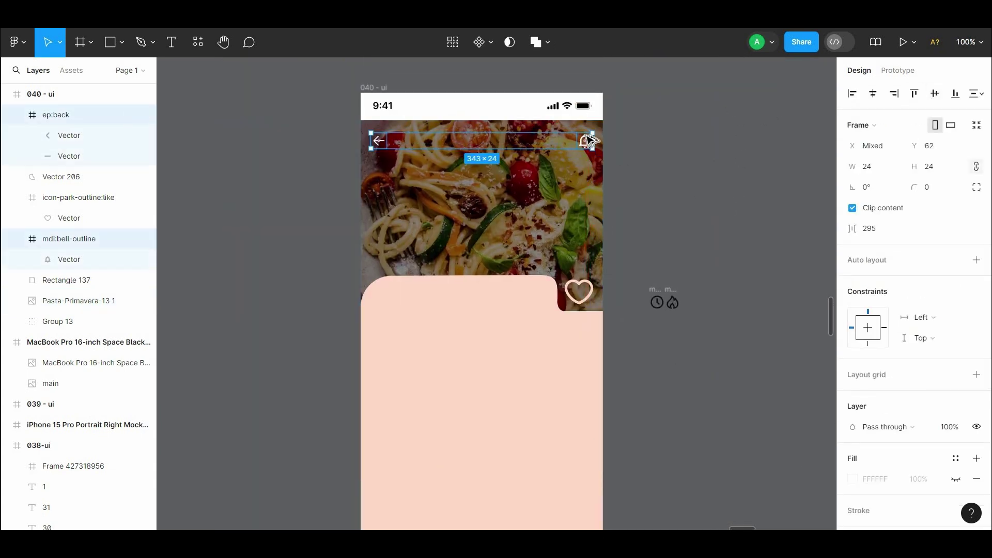
click(647, 157)
mouse_move(647, 157)
mouse_down()
mouse_move(648, 127)
mouse_move(654, 151)
mouse_up()
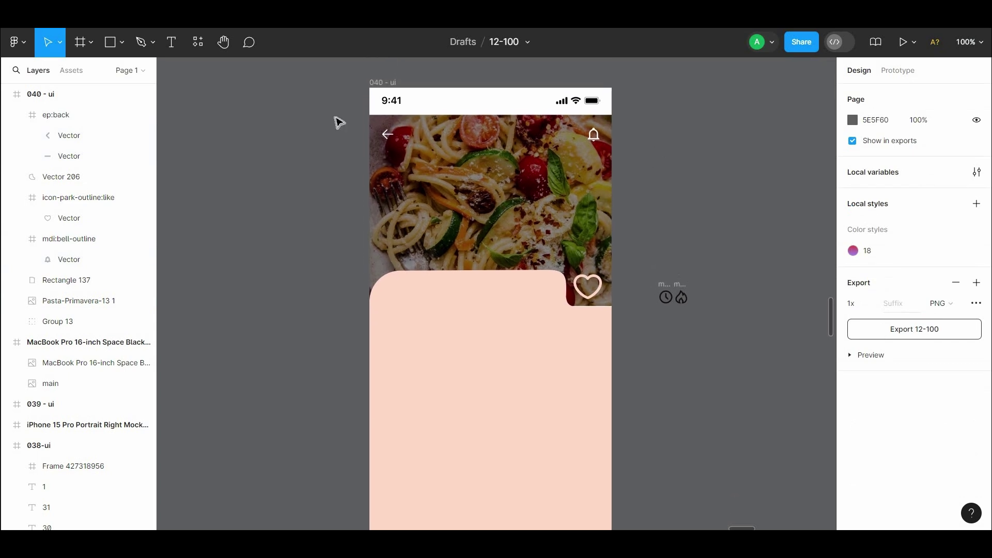
Add the white title "Pasta primavera" on the photo in Roboto Medium, size 36.
click(405, 166)
text(P)
key(Escape)
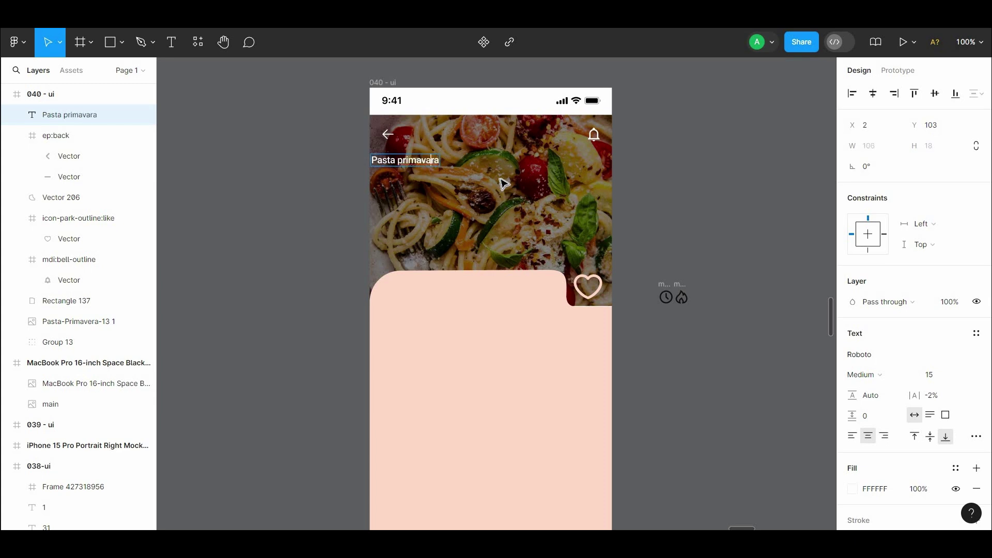
click(958, 375)
click(946, 439)
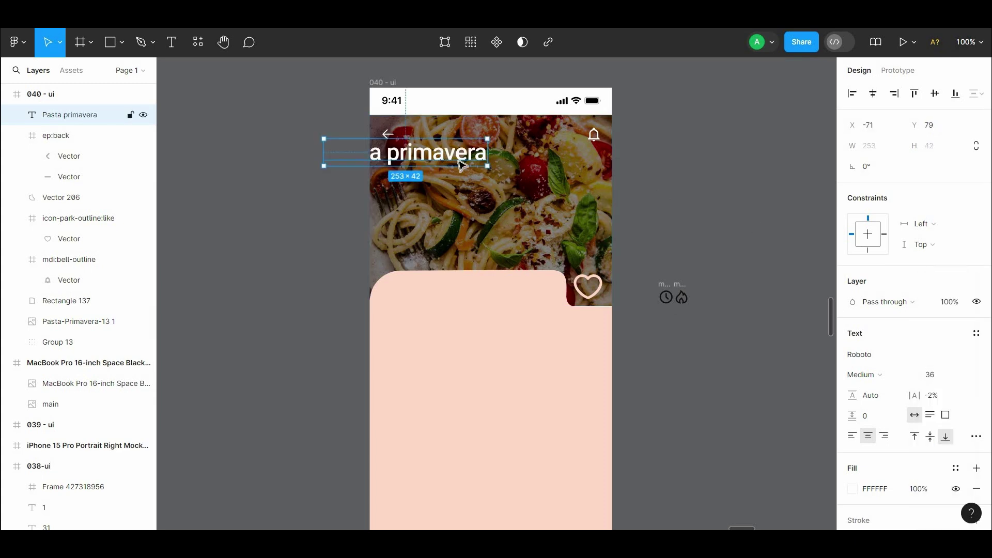
click(958, 375)
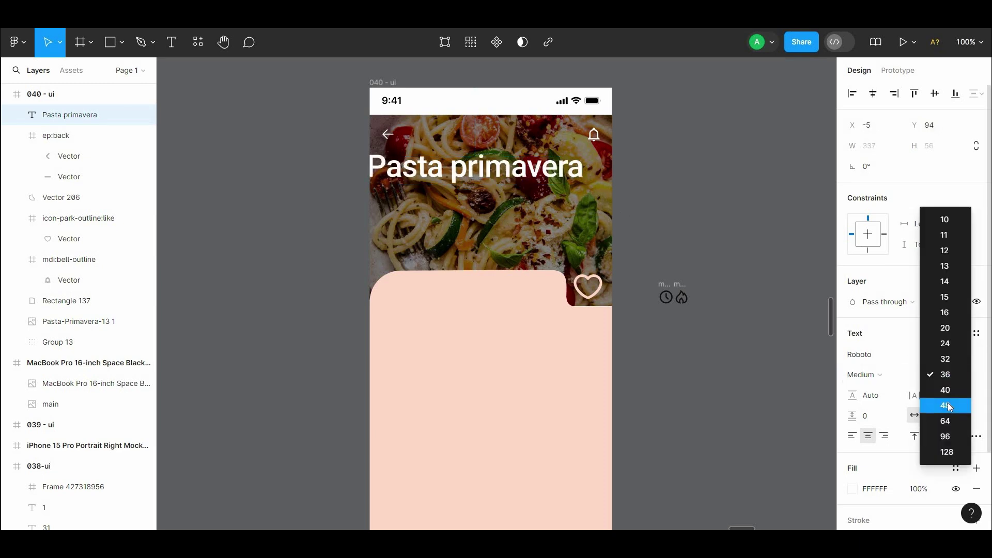
click(949, 383)
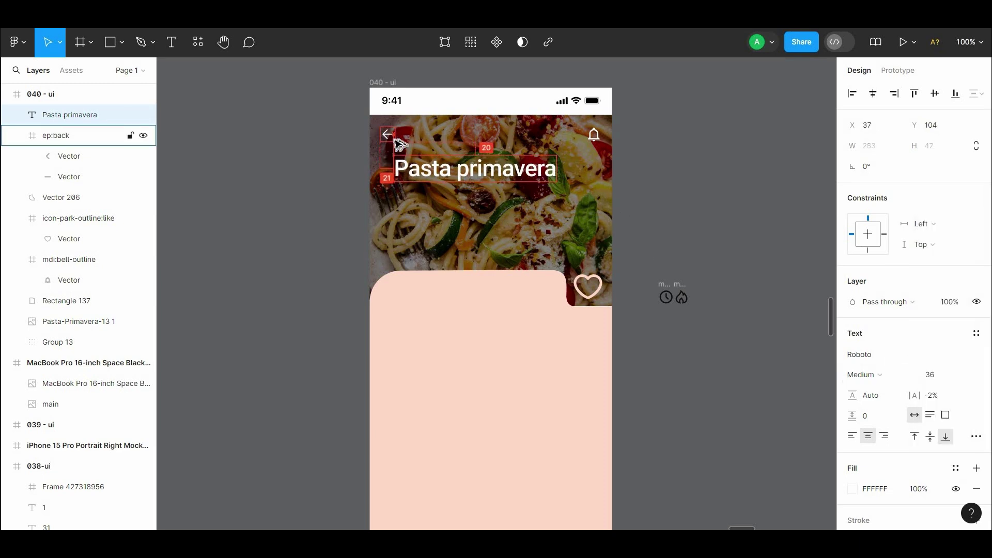
Position the title beneath the back arrow at about X 20, Y 102.
key(Escape)
click(396, 166)
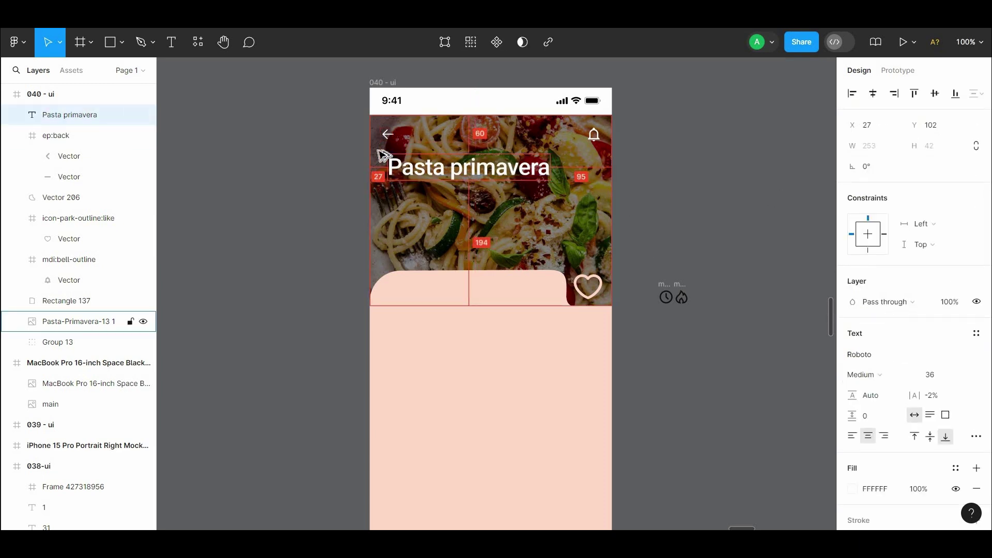
drag(310, 178, 312, 162)
key(Left)
key(Left)
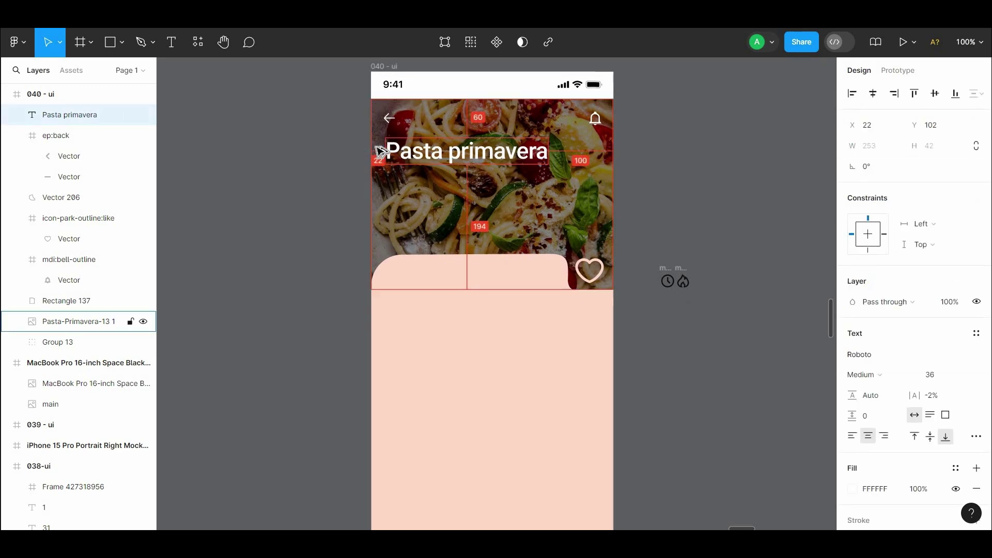
click(394, 121)
click(334, 173)
drag(335, 173, 322, 148)
Duplicate the title directly below at Y 157 and set the original title's weight to Bold.
click(437, 124)
drag(439, 124, 439, 159)
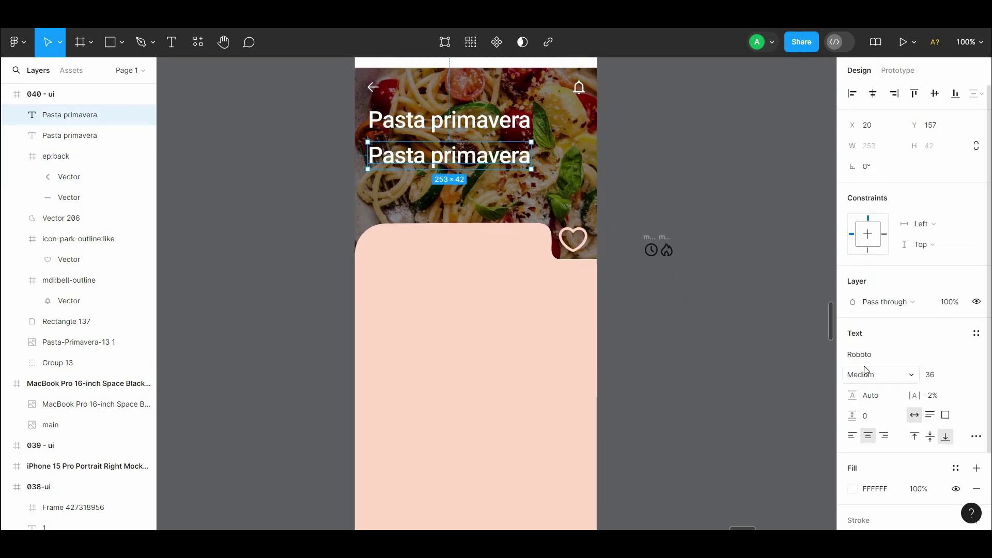
click(439, 120)
click(863, 375)
Turn the duplicate into a size 20 description starting "Pasta primavera is a classic Italian dish", wrapped to a width of 309.
click(455, 155)
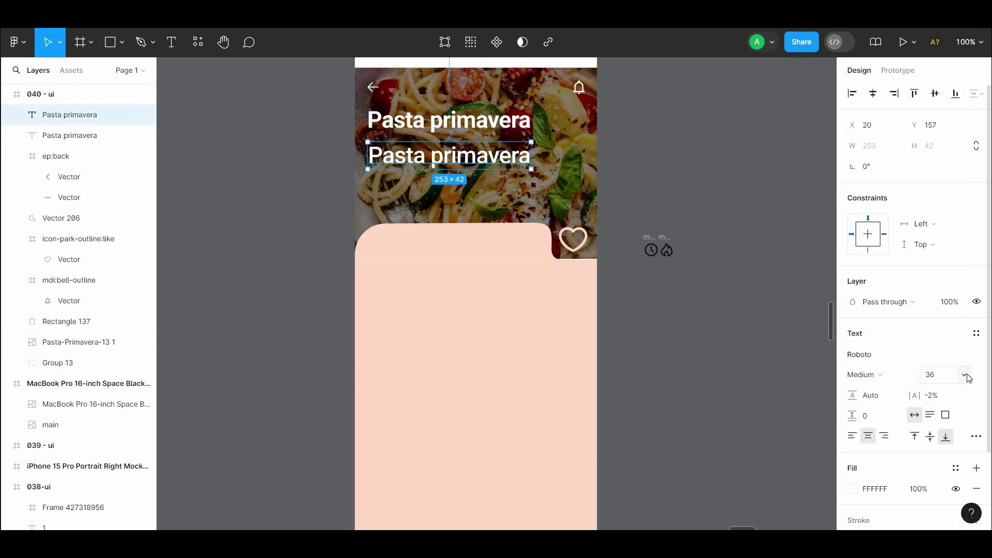
click(945, 374)
click(946, 335)
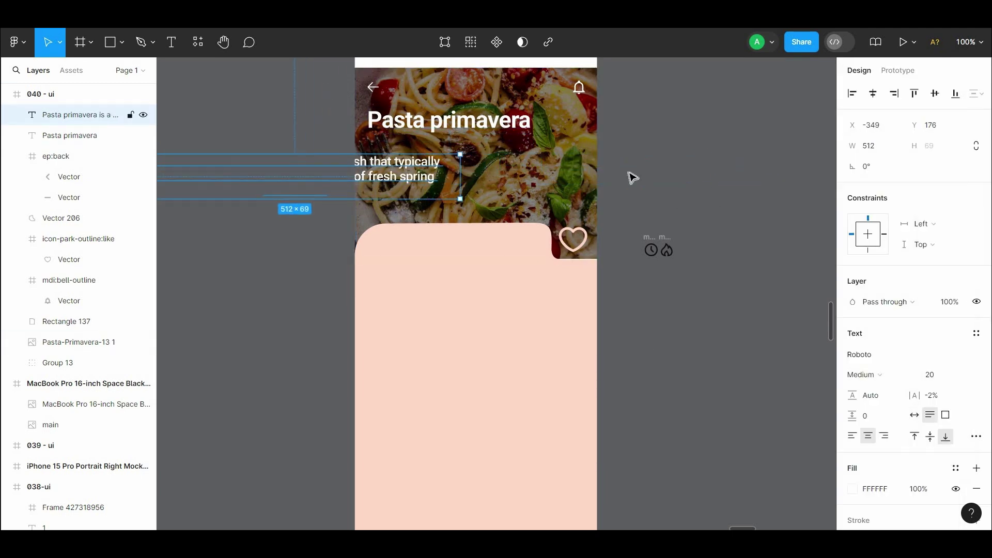
key(ctrl+z)
key(ctrl+z)
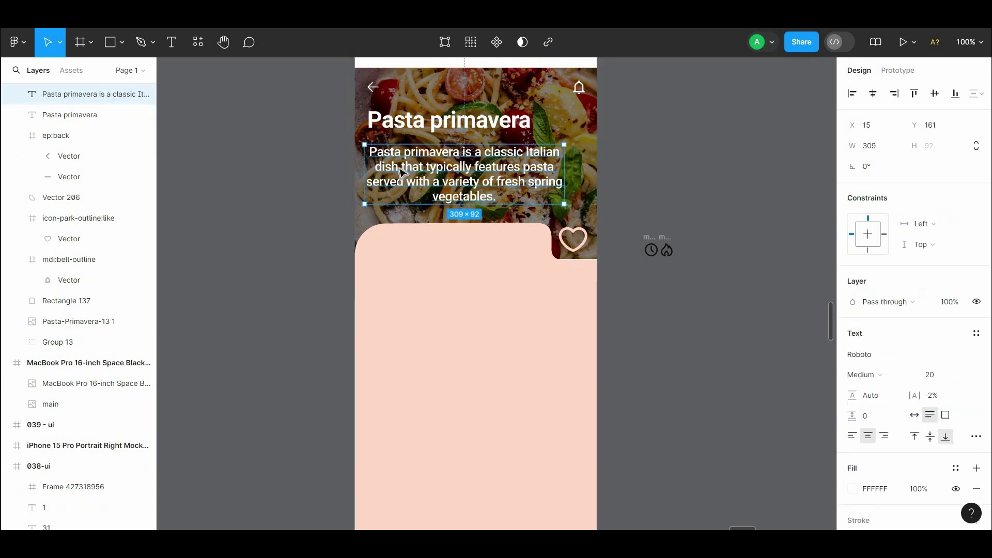
Left-align the description and style it with fill EBEBEB, Regular weight and size 16.
click(852, 489)
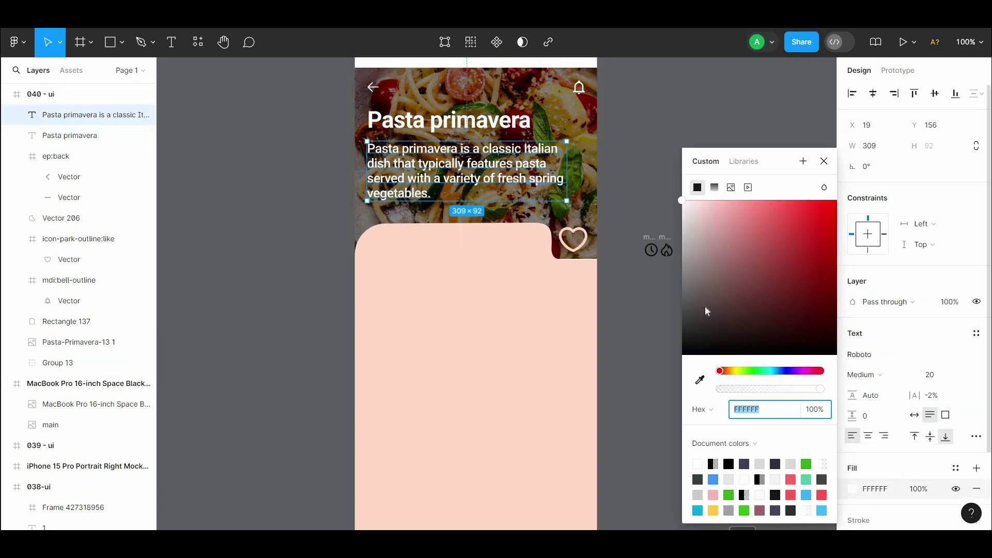
drag(612, 227, 654, 216)
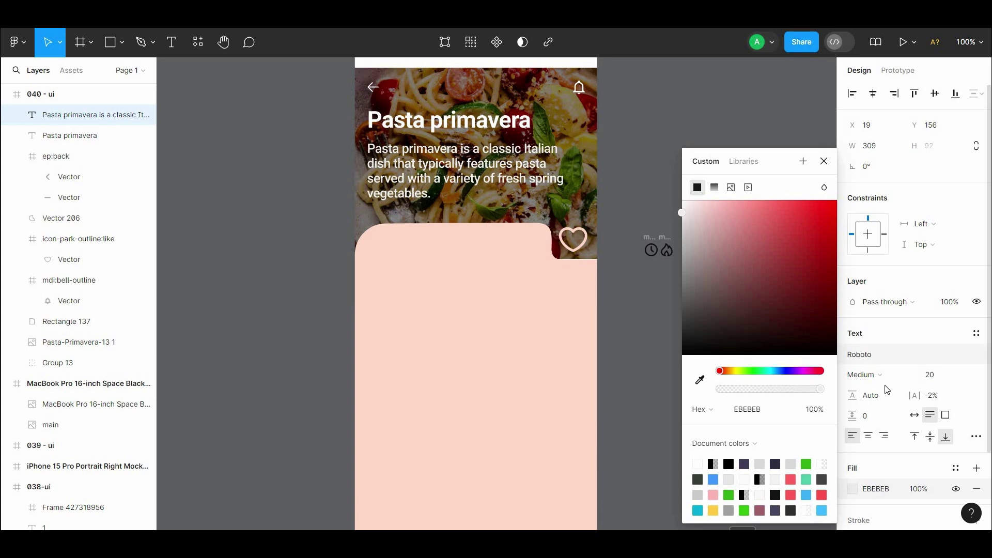
click(864, 374)
click(878, 270)
click(946, 375)
key(Escape)
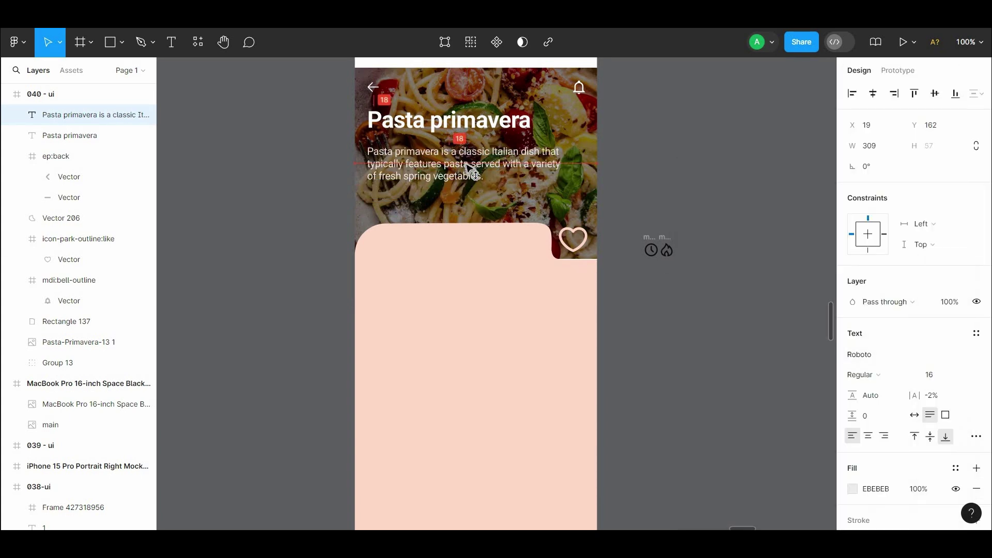
Move the description up to 8 px below the title.
click(662, 210)
click(853, 354)
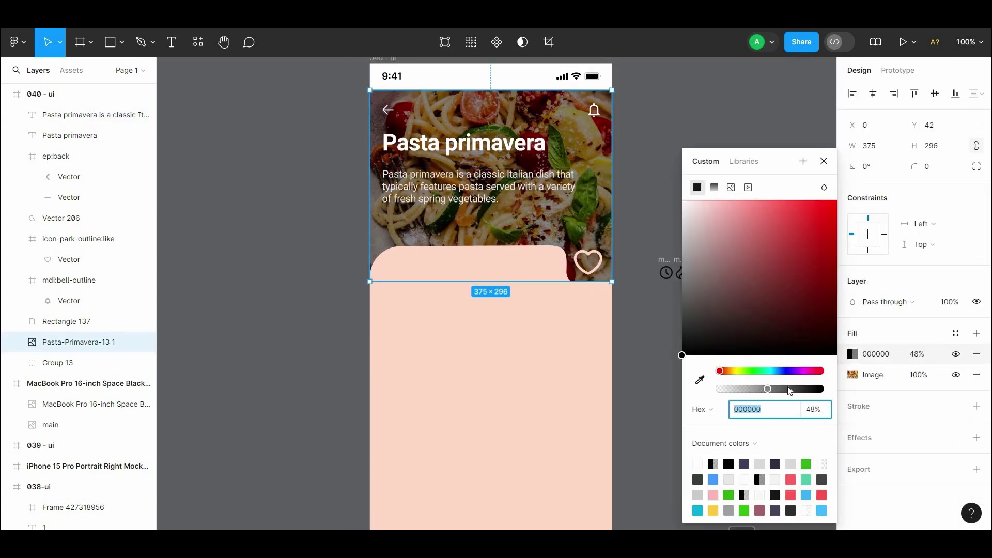
click(88, 115)
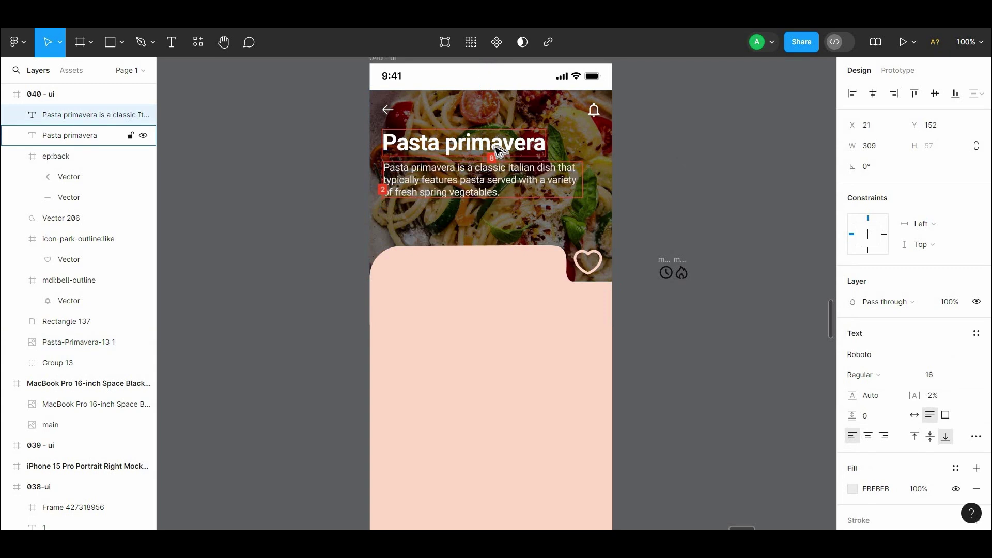
Move the peach panel, its corner patch and the heart icon up closer to the description.
click(653, 195)
drag(653, 195, 640, 156)
drag(615, 232, 514, 162)
click(663, 156)
drag(664, 155, 675, 258)
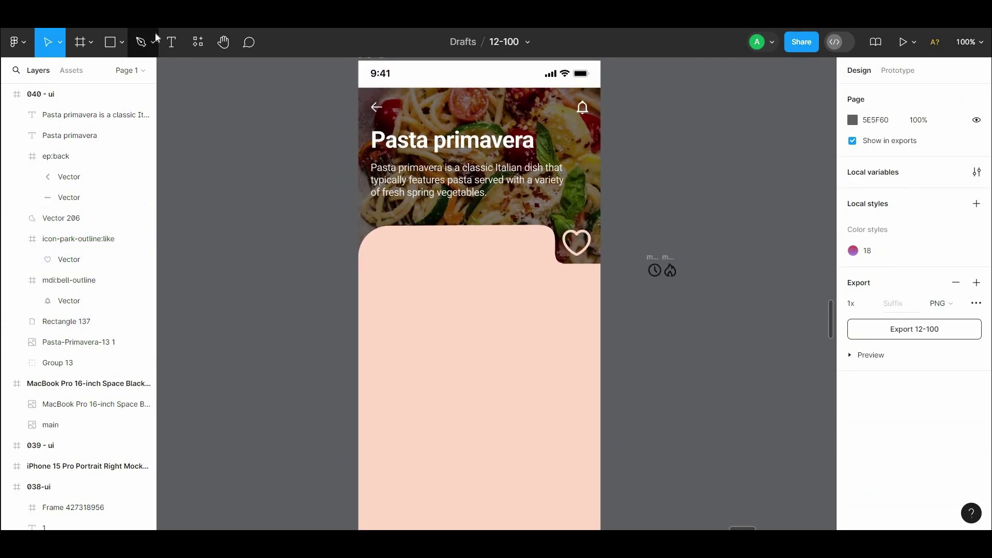
Duplicate the "Pasta primavera" title onto the top of the content panel and give the copy a 252525 fill.
click(381, 258)
click(69, 156)
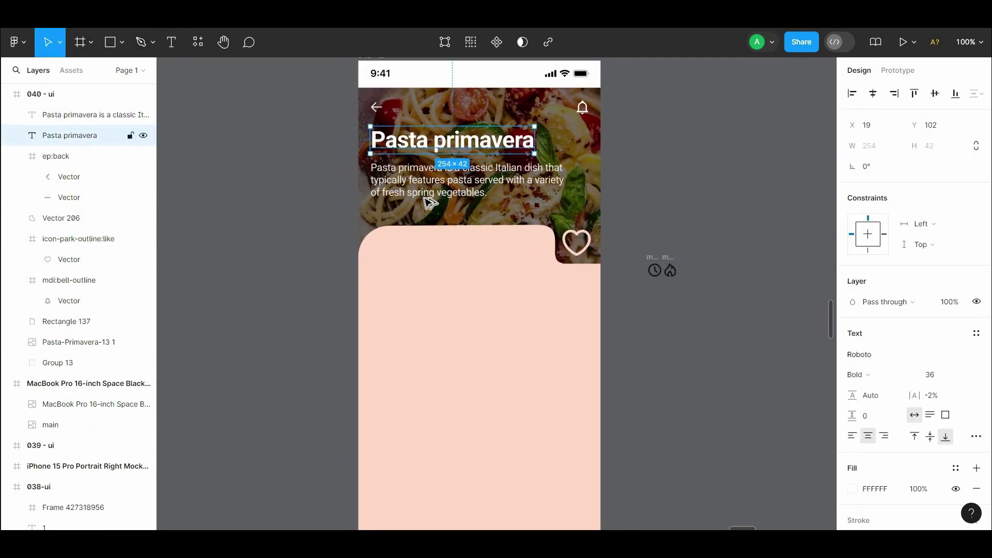
drag(452, 140, 452, 250)
click(852, 488)
drag(722, 312, 657, 334)
click(641, 325)
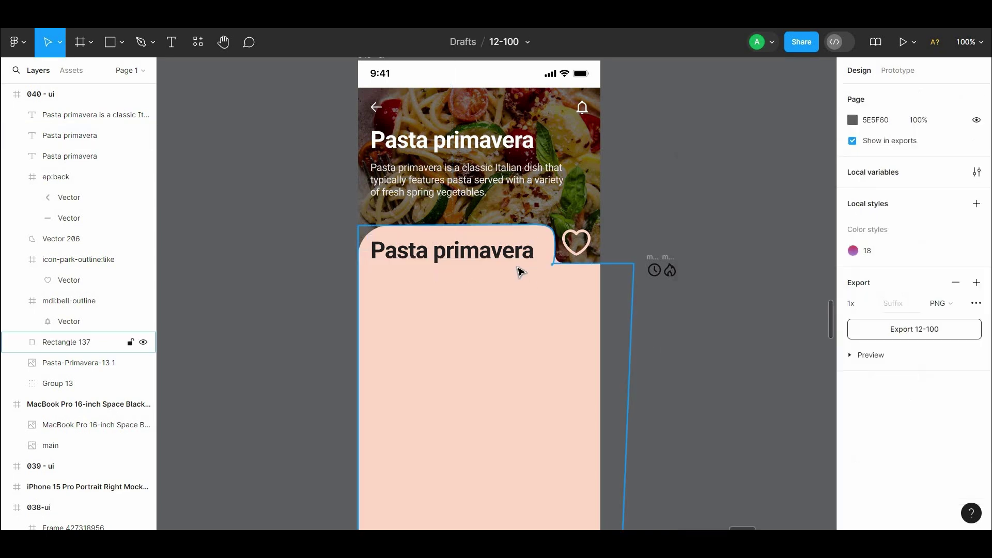
Set the panel heading's font size to 24 and reposition it at X 42, Y 268.
click(504, 255)
click(962, 376)
click(947, 343)
drag(458, 256, 445, 245)
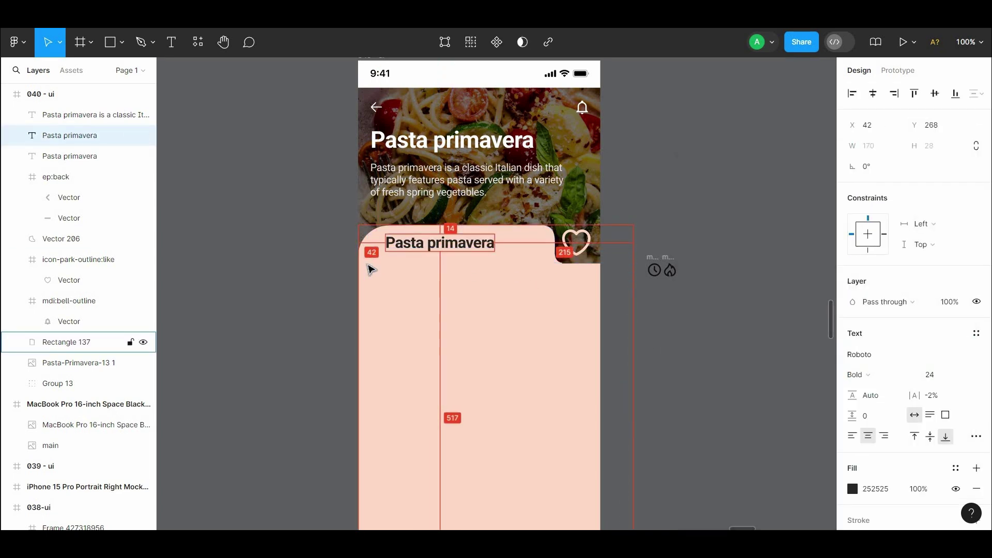
key(Escape)
click(406, 284)
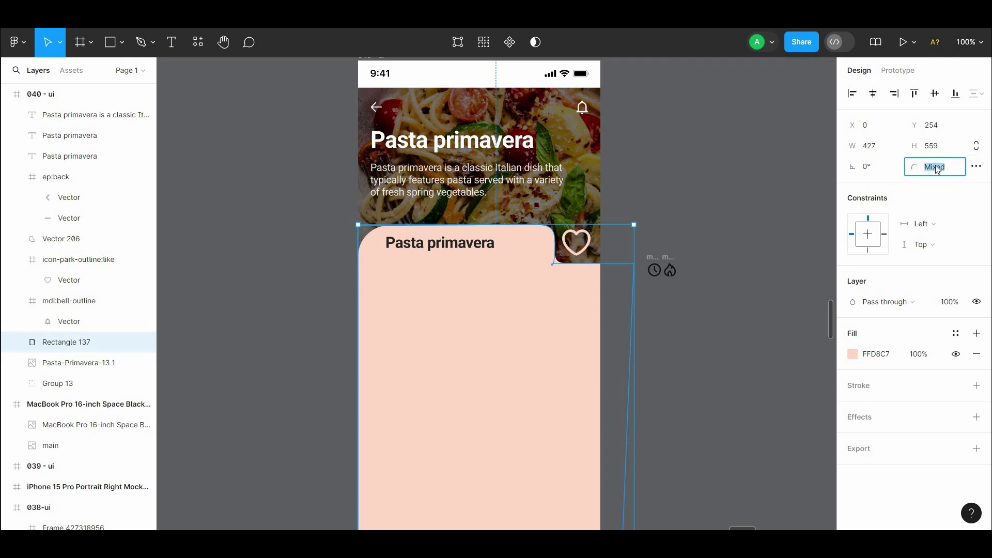
click(976, 167)
double_click(450, 332)
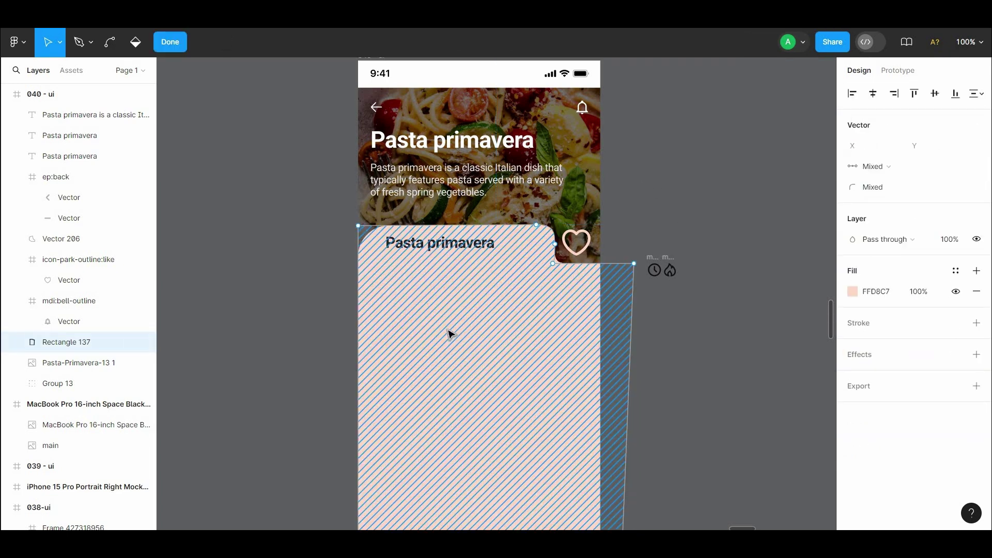
key(Escape)
key(Escape)
Shift the panel heading to X 38, Y 270.
scroll(517, 258, down, 2)
drag(418, 180, 419, 189)
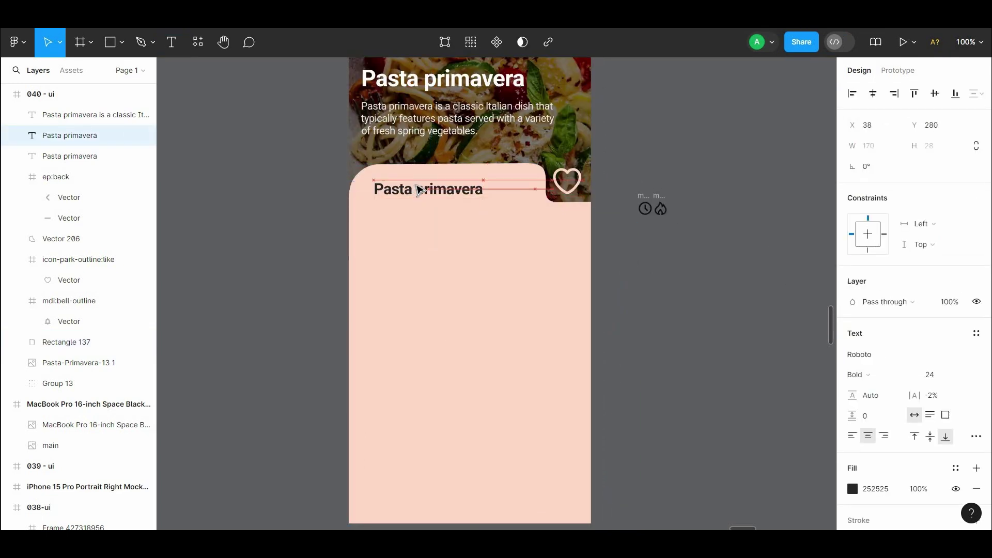
key(ctrl+z)
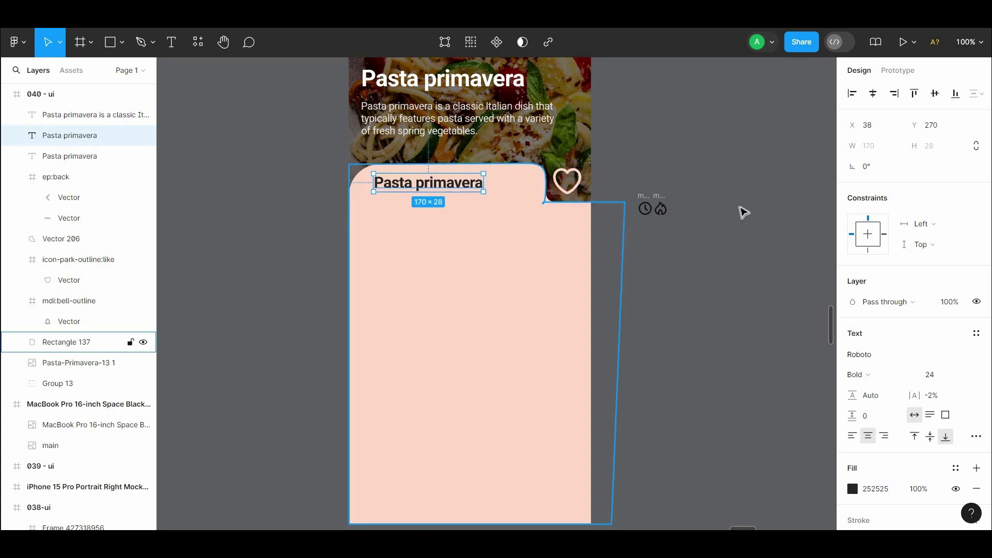
Search Iconify for star icons and import the filled star (ph:star-fill) onto the content panel.
click(288, 238)
right_click(268, 218)
mouse_move(297, 328)
click(435, 343)
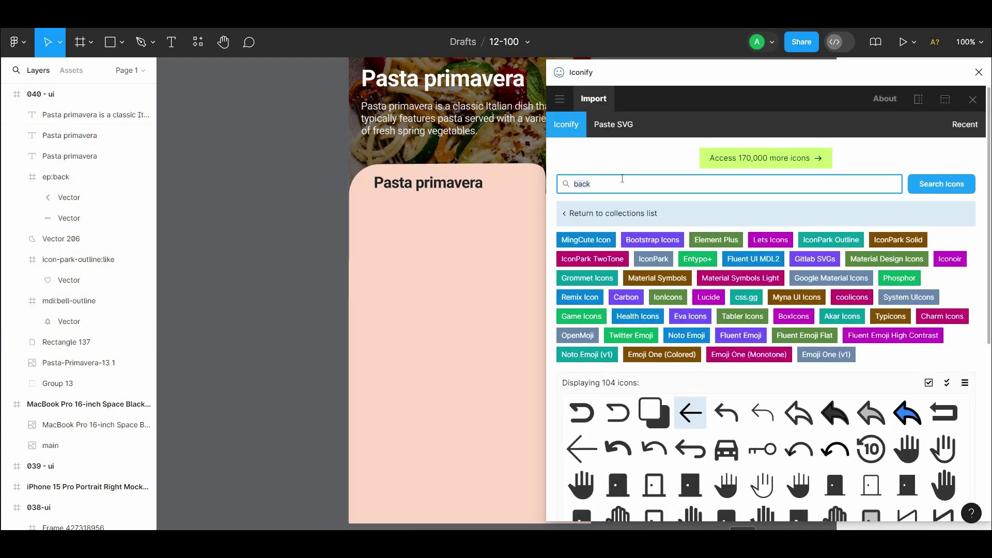
scroll(691, 380, down, 3)
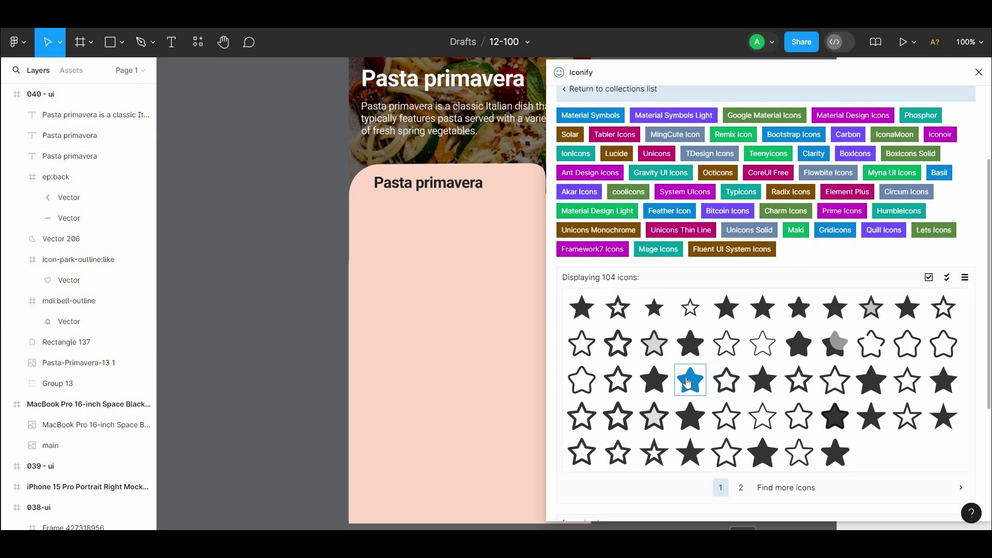
click(691, 343)
scroll(691, 343, down, 4)
click(780, 499)
drag(821, 337, 557, 367)
Recolor the imported star icon to yellow FFCC47.
click(852, 458)
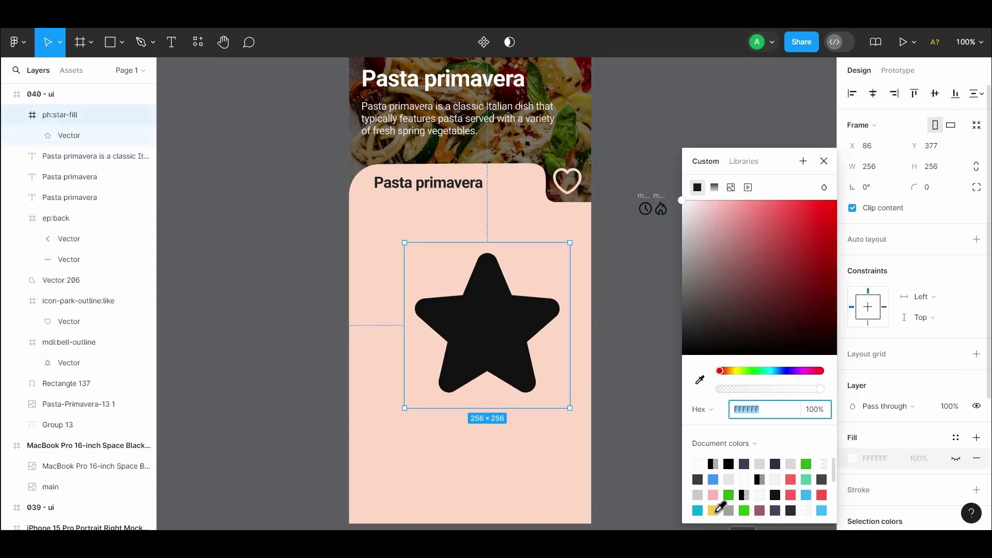
click(714, 512)
key(ctrl+z)
scroll(878, 424, down, 3)
click(852, 403)
click(713, 511)
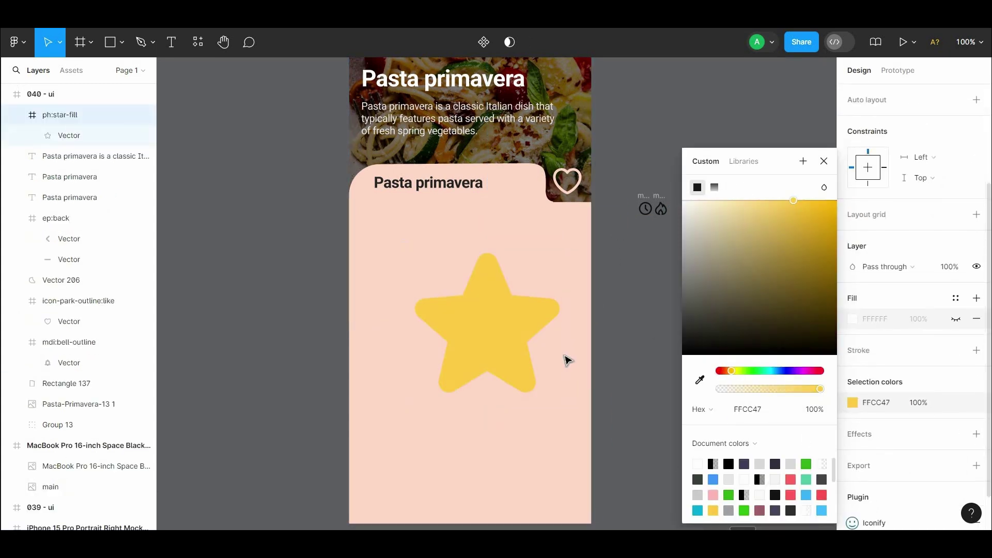
Scale the yellow star to 24 px and place it just below the panel heading.
drag(568, 360, 542, 317)
text(k24)
key(Return)
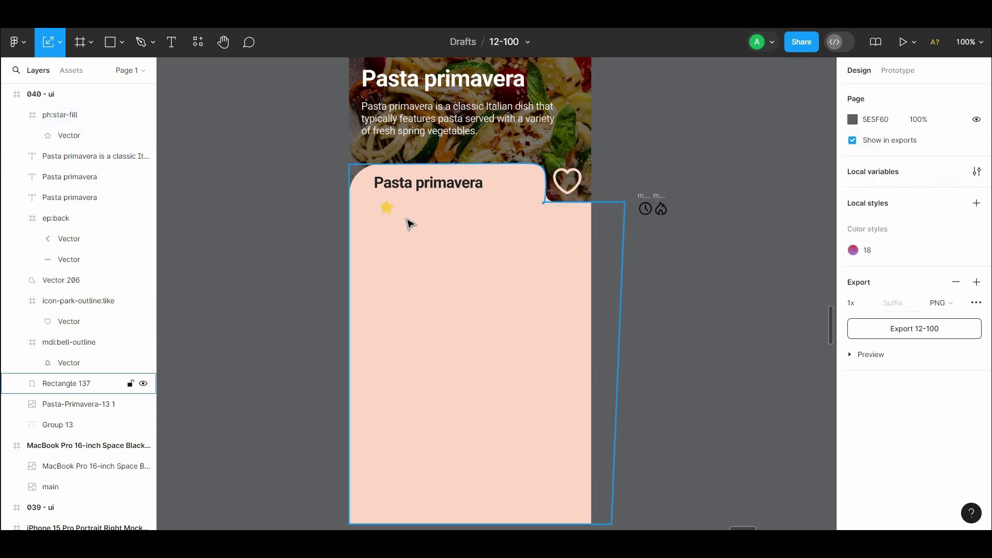
Change the shared colour of the content panel and the heart icon to FFEAE1.
click(474, 256)
shift+click(564, 185)
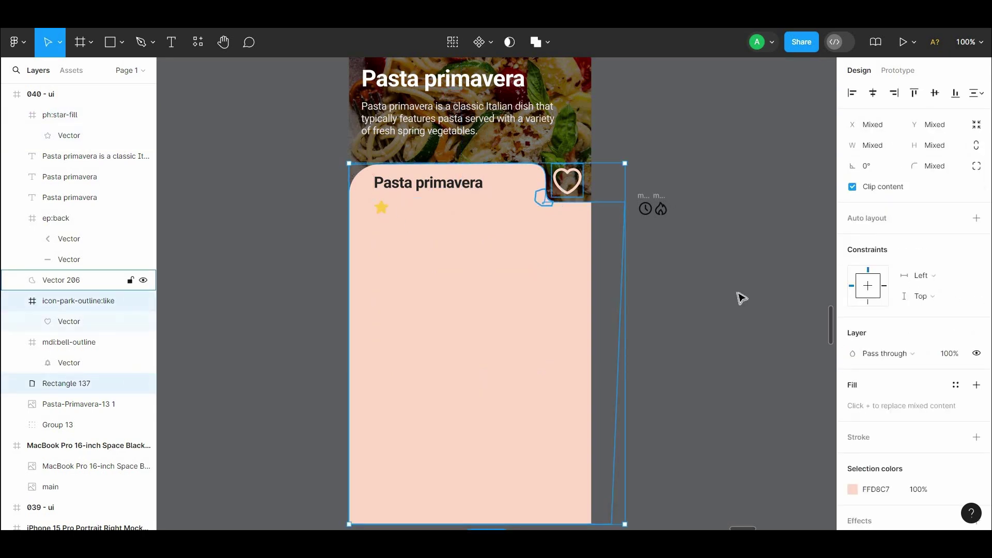
click(854, 487)
click(700, 201)
click(644, 156)
Duplicate the yellow star into a horizontal row of five stars spaced 4 px apart below the heading.
key(ctrl+plus)
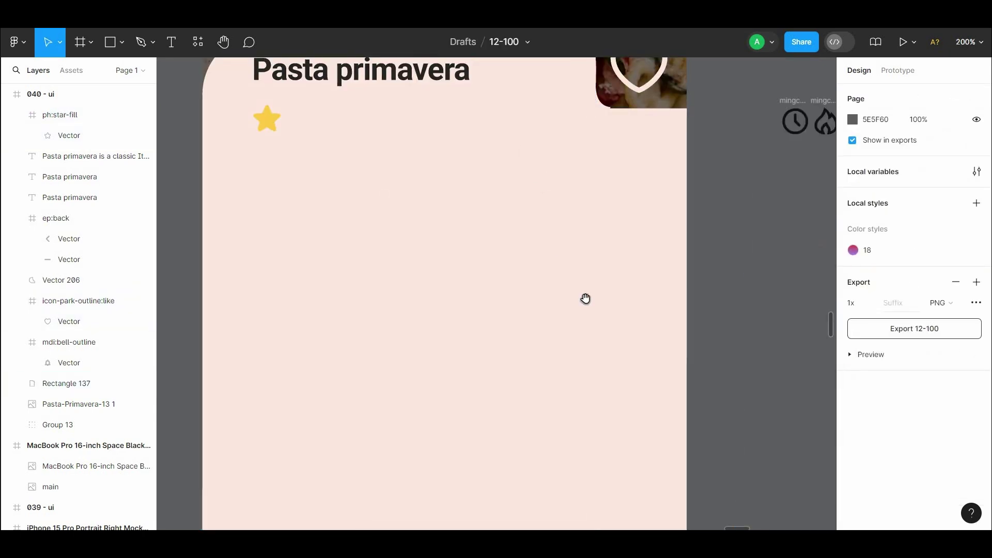
scroll(465, 284, up, 3)
click(327, 270)
drag(328, 272, 476, 282)
shift+click(399, 274)
shift+click(362, 272)
shift+click(331, 271)
Set the spacing between the five stars to 12.
click(443, 281)
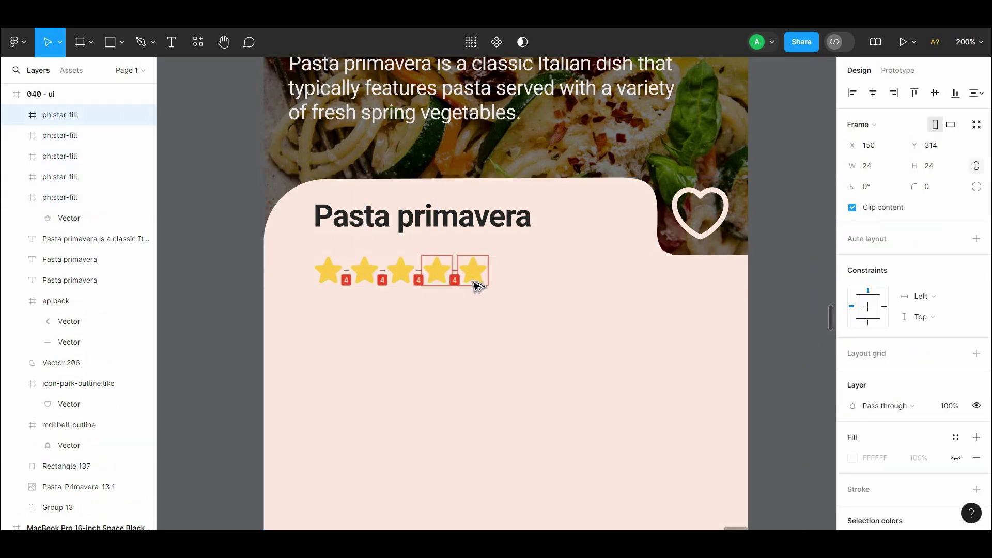
shift+click(436, 271)
shift+click(400, 271)
shift+click(364, 271)
shift+click(328, 271)
text(12)
click(814, 266)
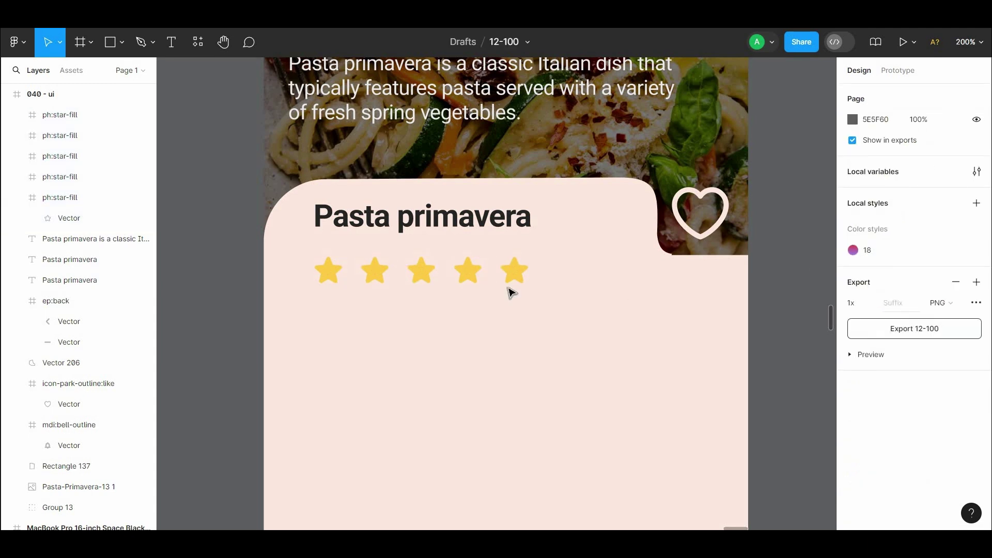
click(512, 279)
shift+click(467, 271)
shift+click(421, 271)
shift+click(374, 272)
shift+click(328, 271)
Recolor the fifth star to grey 808080.
click(515, 270)
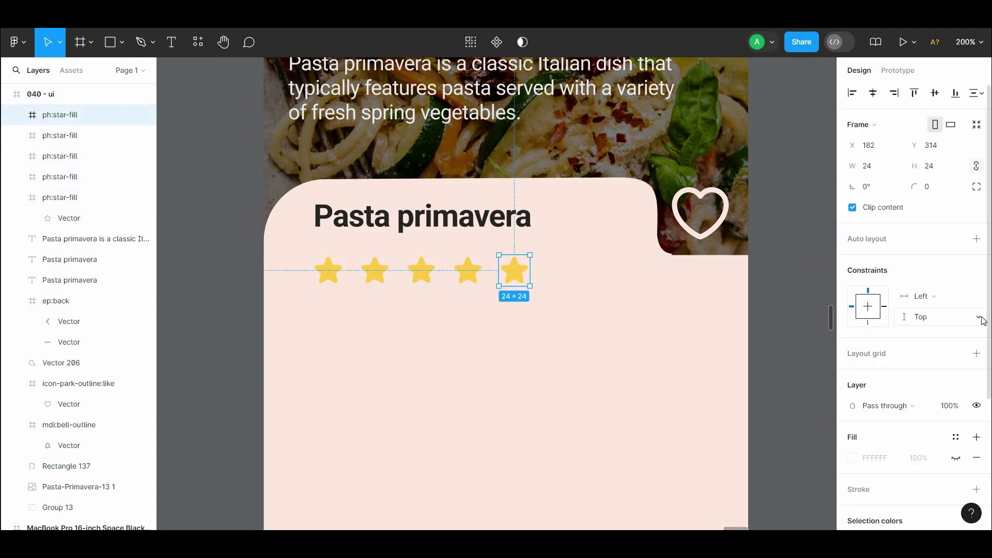
scroll(984, 320, down, 3)
click(852, 398)
drag(718, 264, 666, 247)
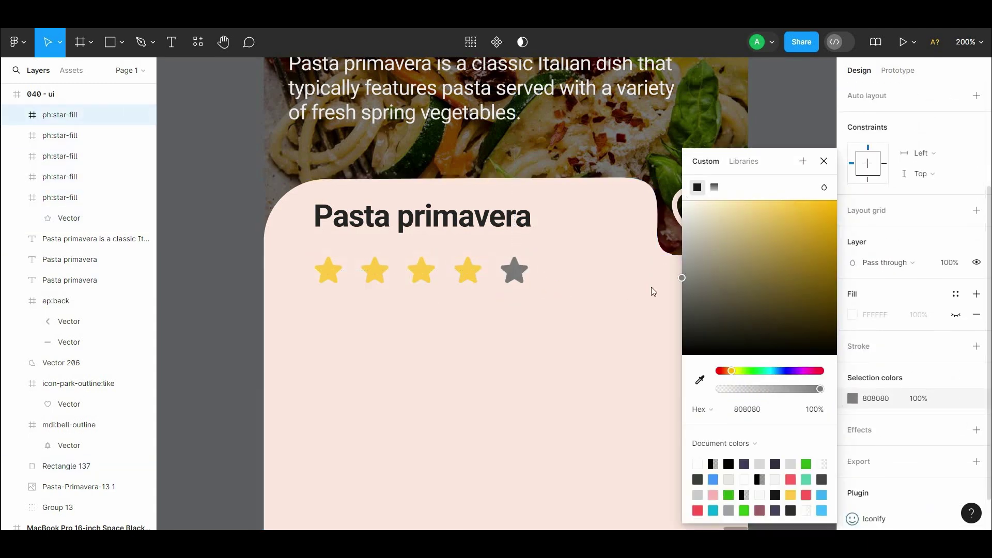
click(244, 210)
Move the row of five stars closer to the panel heading, at Y 310.
key(shift+0)
scroll(472, 248, down, 2)
scroll(472, 248, right, 2)
click(472, 248)
shift+click(448, 248)
shift+click(425, 248)
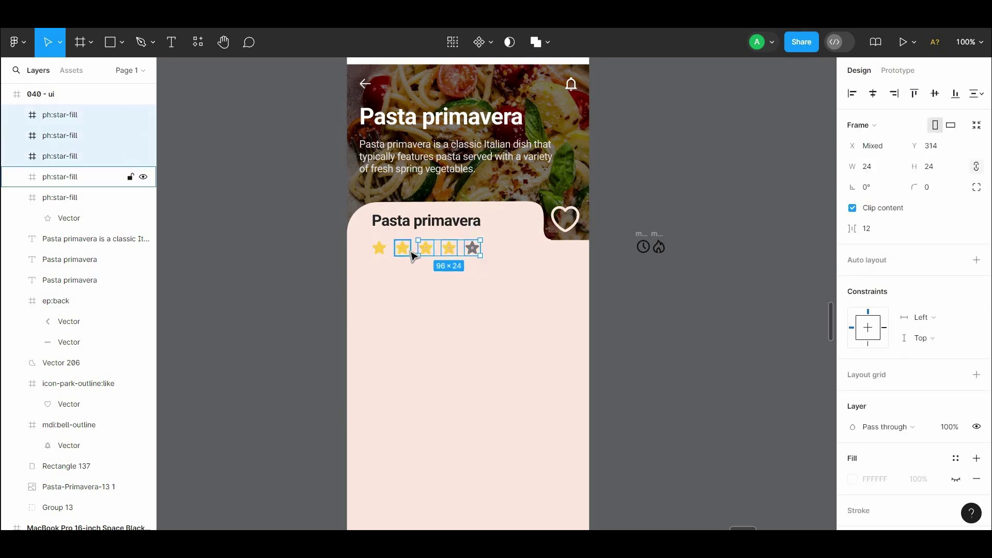
shift+click(406, 251)
shift+click(382, 250)
drag(428, 252, 429, 248)
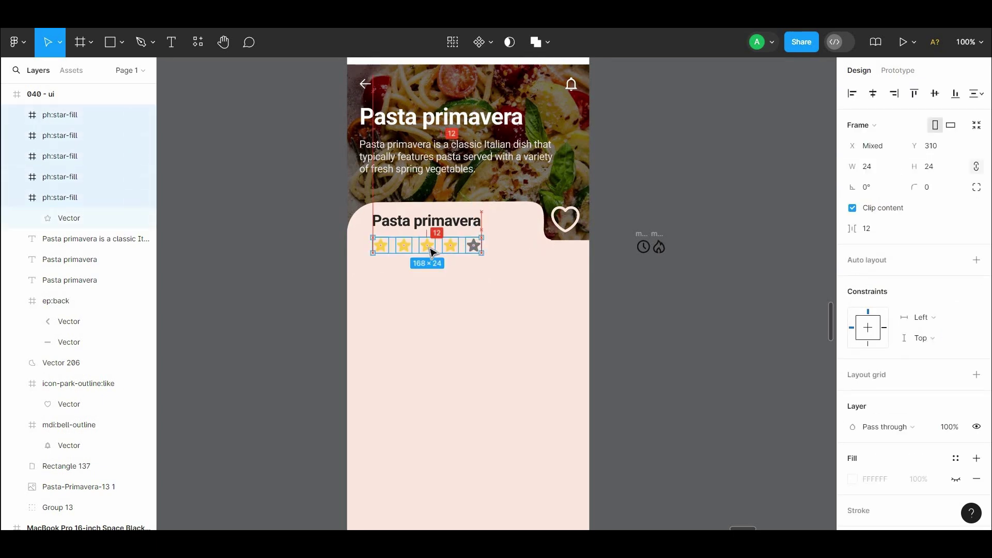
Move all five stars down to the empty middle of the content panel.
click(490, 151)
shift+click(492, 119)
click(489, 242)
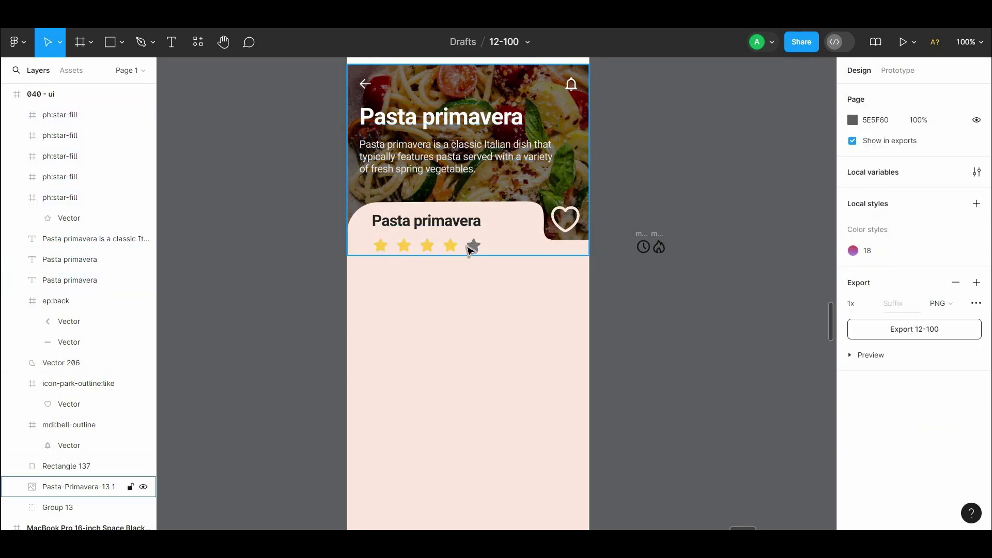
click(473, 247)
shift+click(450, 247)
shift+click(427, 247)
shift+click(404, 247)
shift+click(381, 247)
drag(450, 248, 443, 404)
Frame the white title and description together, move the frame onto the panel at X 37, Y 330 and bring it to front.
click(465, 155)
shift+click(506, 119)
right_click(495, 121)
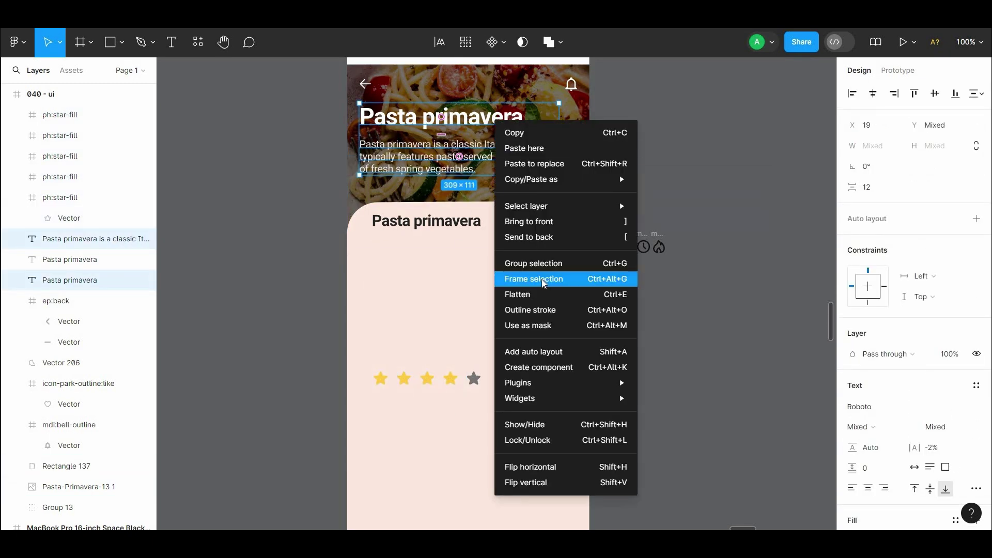
click(543, 283)
drag(495, 228, 478, 307)
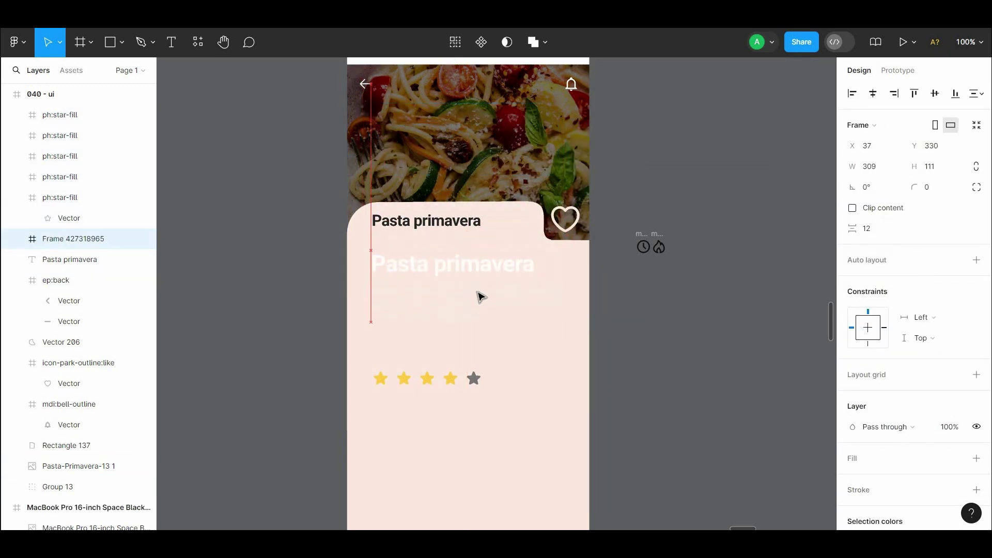
right_click(478, 307)
click(506, 233)
click(463, 225)
click(478, 308)
key(i)
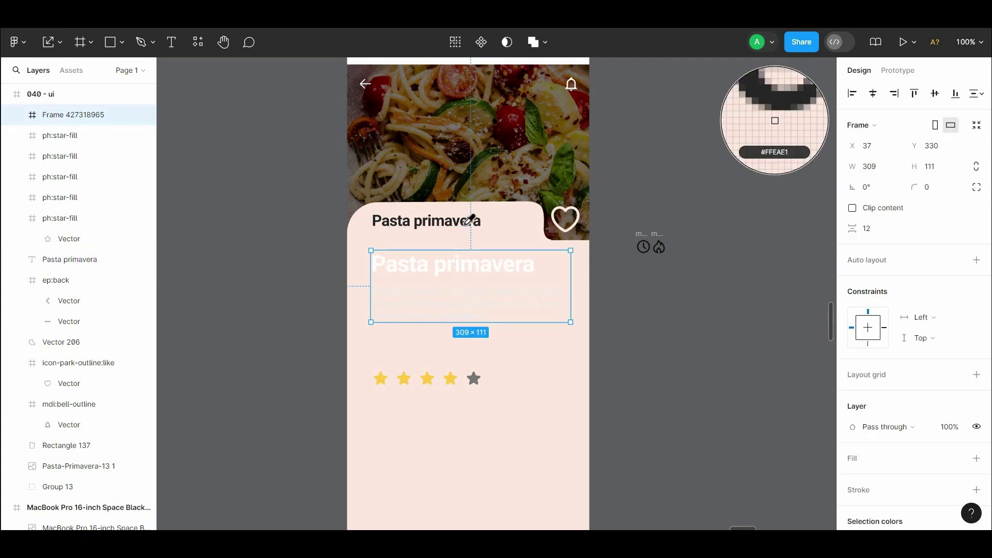
click(469, 222)
key(ctrl+z)
Recolor the framed white title with the dark colour sampled from the smaller panel heading.
scroll(914, 310, down, 3)
click(852, 449)
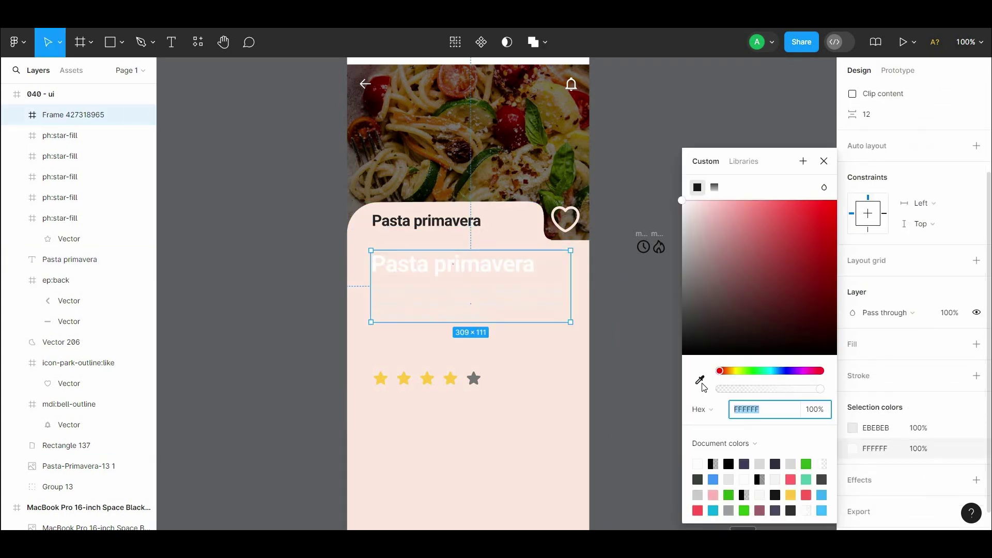
key(i)
click(476, 227)
key(Escape)
key(Escape)
Change the framed description's fill to dark grey 464646.
double_click(480, 304)
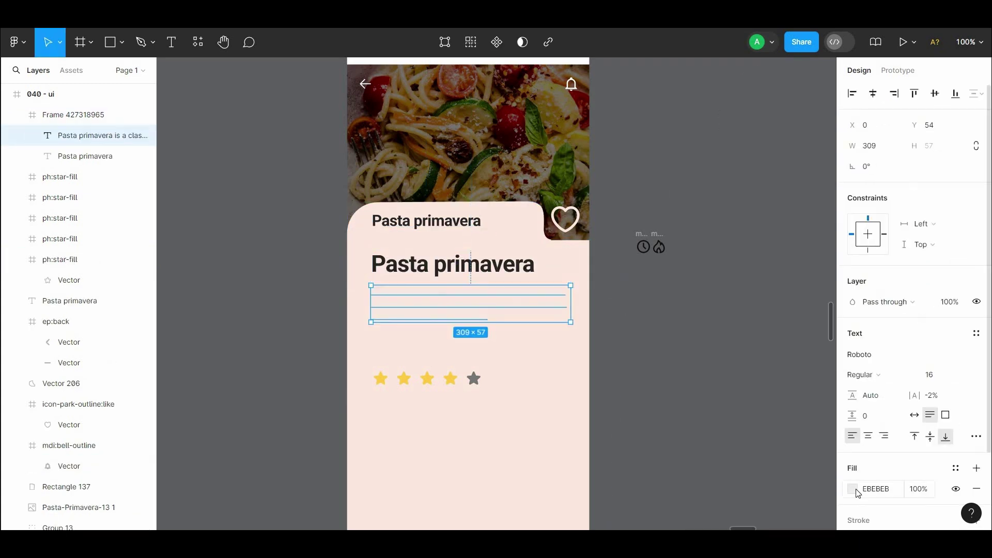
click(853, 488)
drag(675, 358, 660, 320)
click(660, 320)
Delete the smaller panel heading and move the framed title and description up into its place.
click(77, 301)
key(Delete)
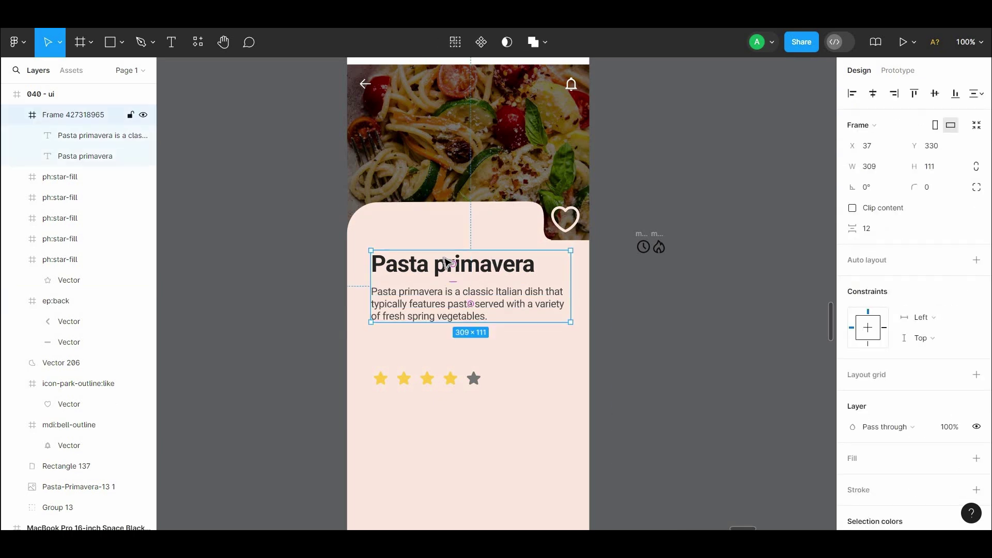
drag(460, 296, 448, 267)
click(445, 250)
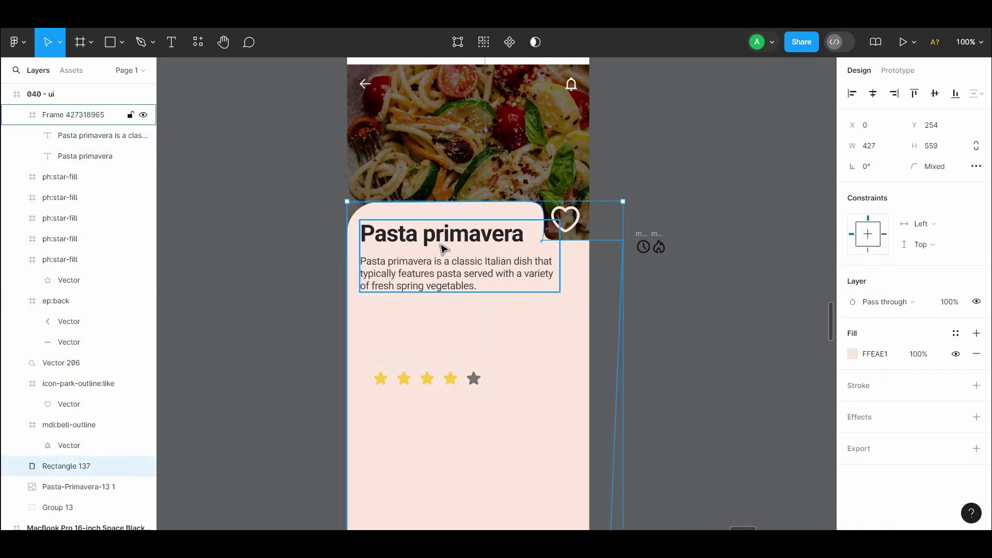
Set the title's font size to 32 and the description's font size to 14.
double_click(442, 243)
click(969, 375)
click(943, 359)
click(455, 274)
click(945, 375)
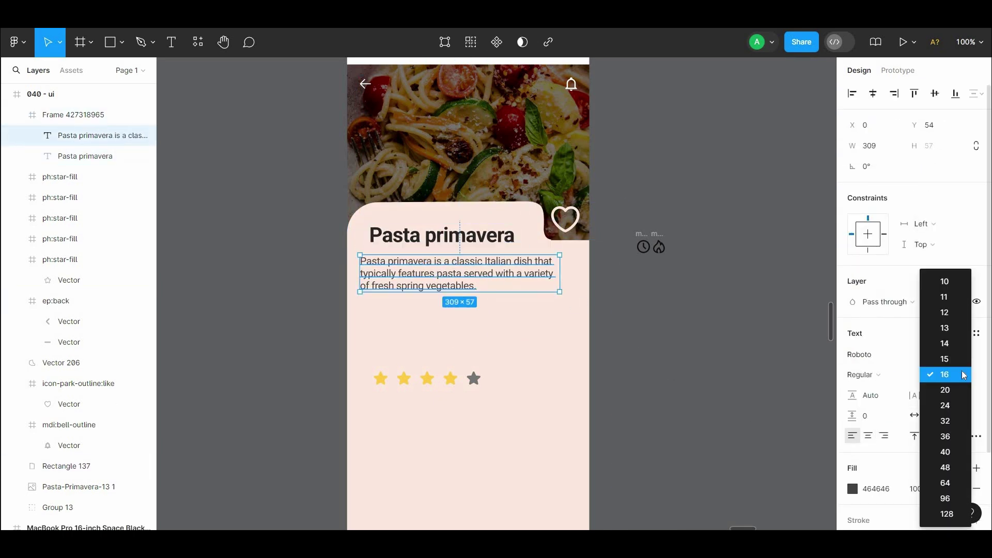
click(944, 344)
Reposition the description slightly lower, aligned with the left edge of the title.
click(382, 270)
double_click(379, 278)
drag(378, 279, 416, 259)
shift+click(409, 239)
click(425, 241)
Move the description lower on the panel, out of its frame, and place the five stars directly below the title.
scroll(426, 239, down, 1)
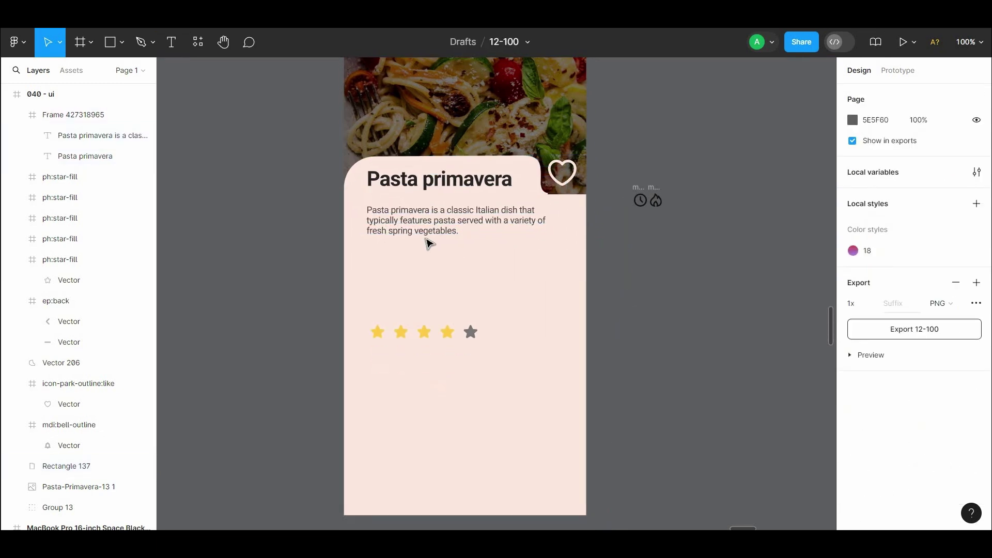
double_click(433, 218)
drag(433, 218, 399, 200)
click(425, 329)
shift+click(470, 329)
shift+click(446, 331)
shift+click(401, 331)
shift+click(376, 331)
Ungroup the frame that holds the title and the stars.
click(463, 228)
right_click(460, 230)
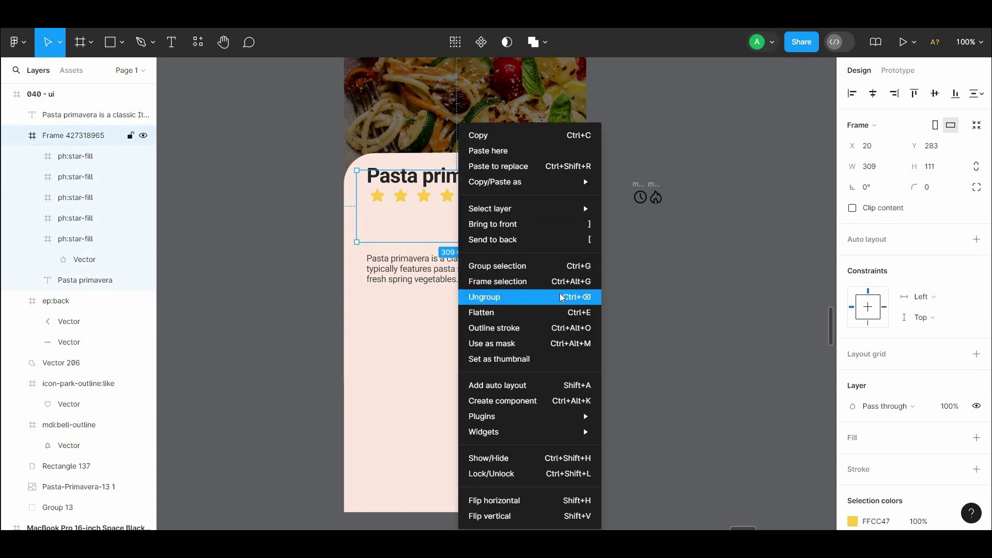
click(560, 296)
click(612, 279)
Move the five stars down to Y 324 to leave more room below the title.
click(470, 200)
shift+click(447, 200)
shift+click(424, 200)
shift+click(396, 199)
shift+click(378, 197)
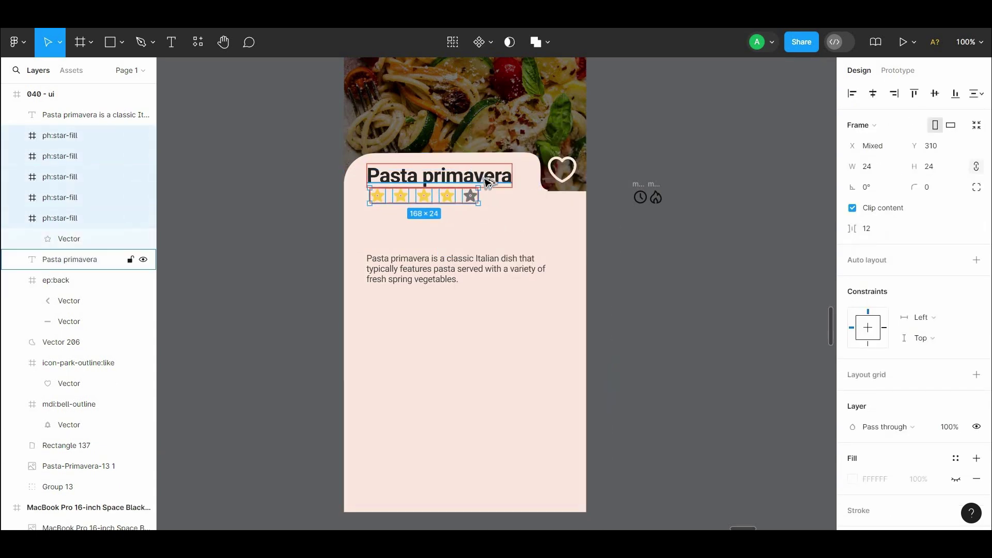
click(589, 217)
Resize the five stars to 16 px and set the spacing between them to 12.
click(470, 206)
shift+click(447, 206)
shift+click(423, 206)
shift+click(400, 205)
shift+click(378, 206)
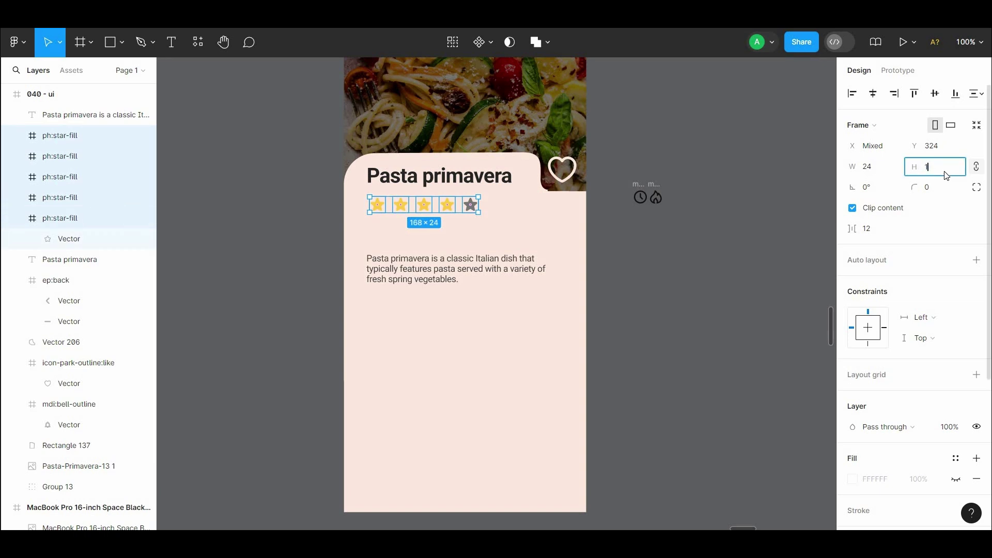
text(12)
click(794, 242)
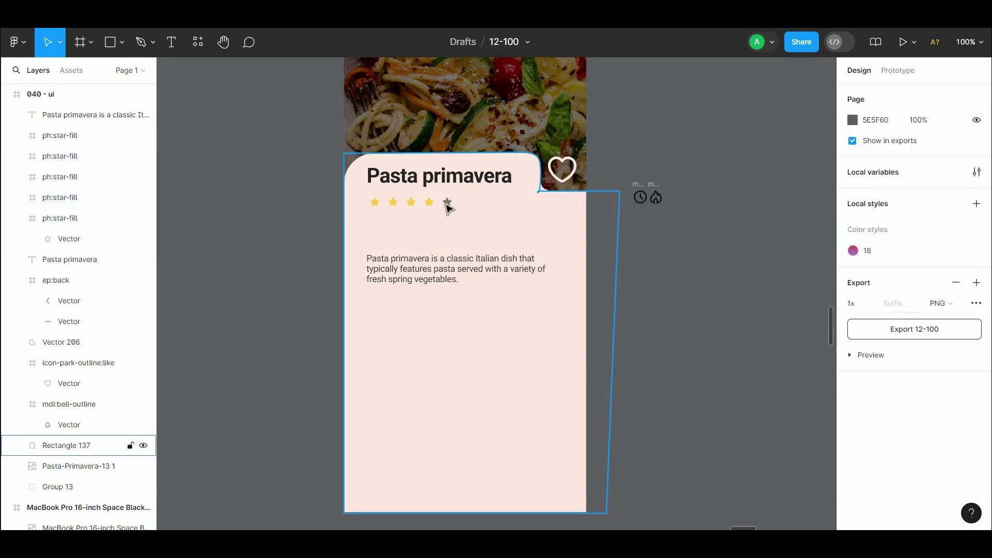
Add an inner shadow effect to all five stars with X 0, Y 4, blur 4 and colour 737373 at 25%.
click(447, 202)
shift+click(429, 202)
shift+click(411, 202)
shift+click(392, 202)
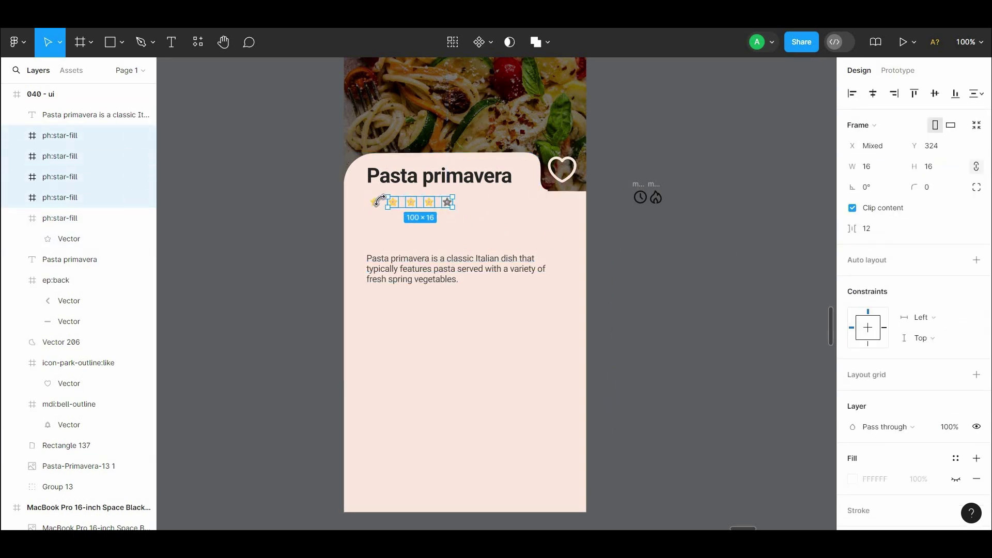
shift+click(376, 202)
drag(987, 304, 988, 454)
click(976, 417)
click(977, 405)
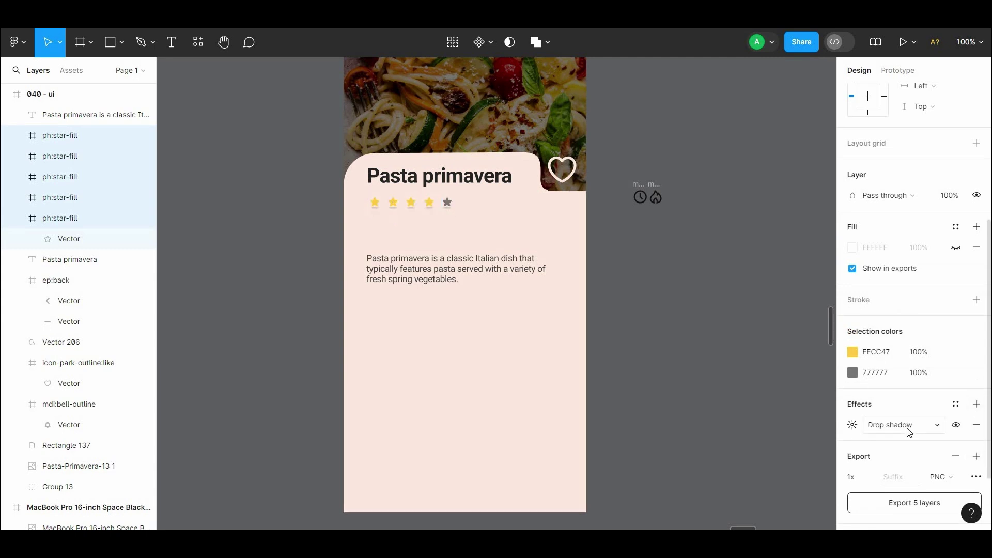
click(906, 426)
click(891, 408)
click(852, 426)
click(697, 498)
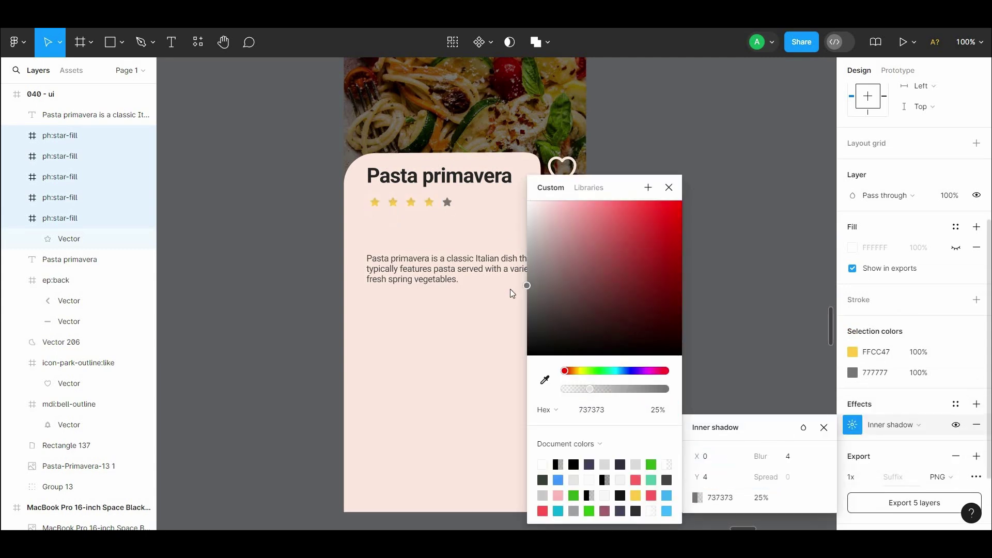
click(660, 137)
Duplicate the small notch corner shape, rotate the copy and fit it at the panel's right edge below the heart to round that corner.
scroll(654, 204, up, 3)
scroll(594, 203, down, 2)
click(521, 203)
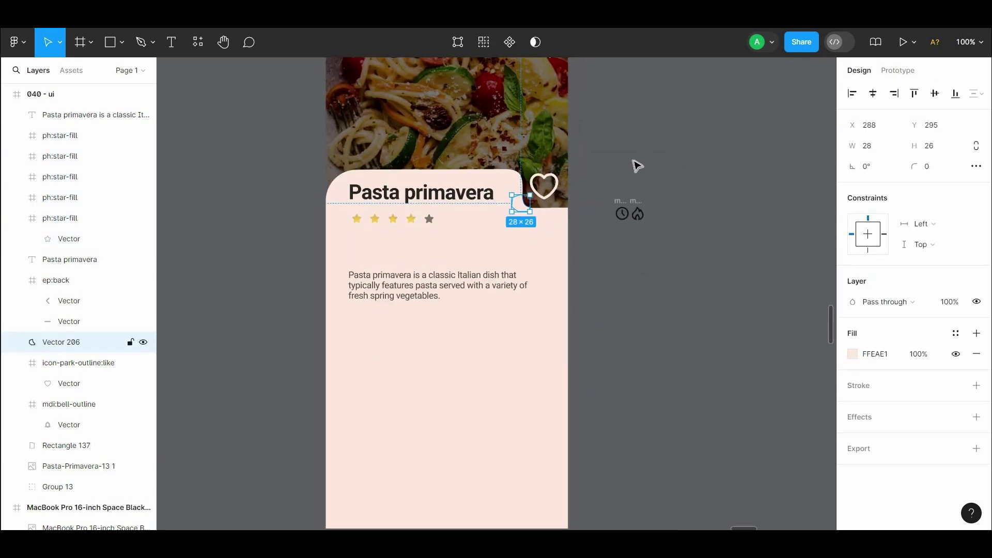
click(638, 165)
scroll(643, 165, up, 1)
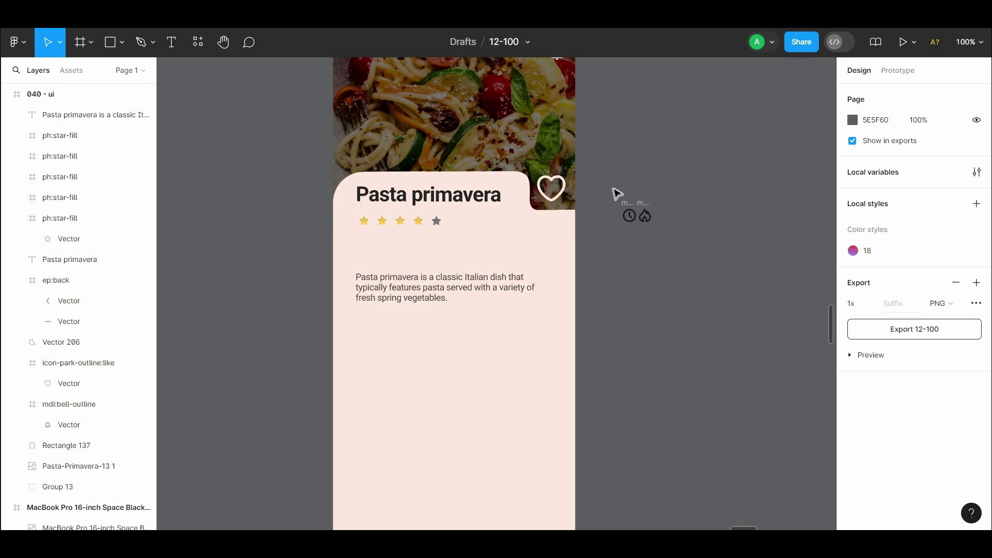
click(528, 206)
drag(531, 210, 548, 216)
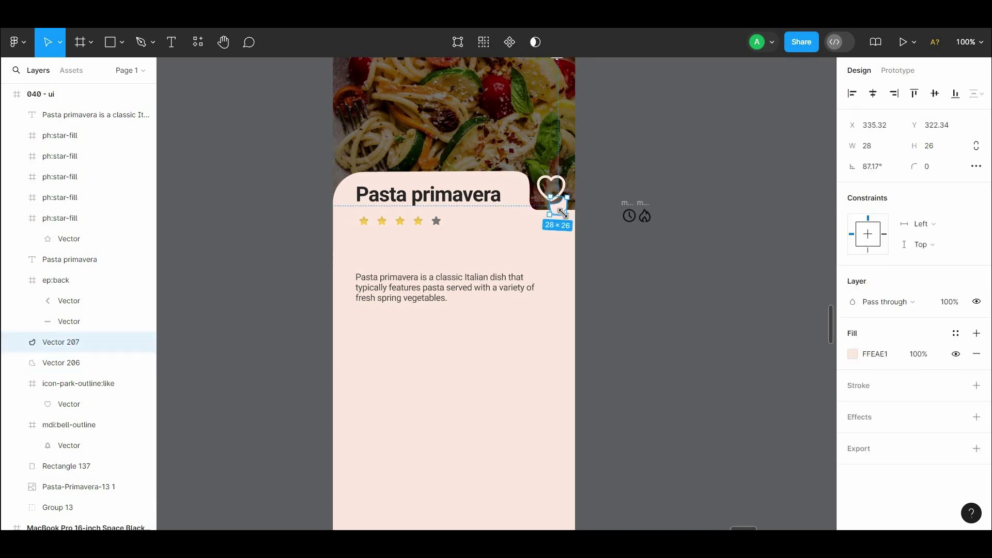
click(634, 261)
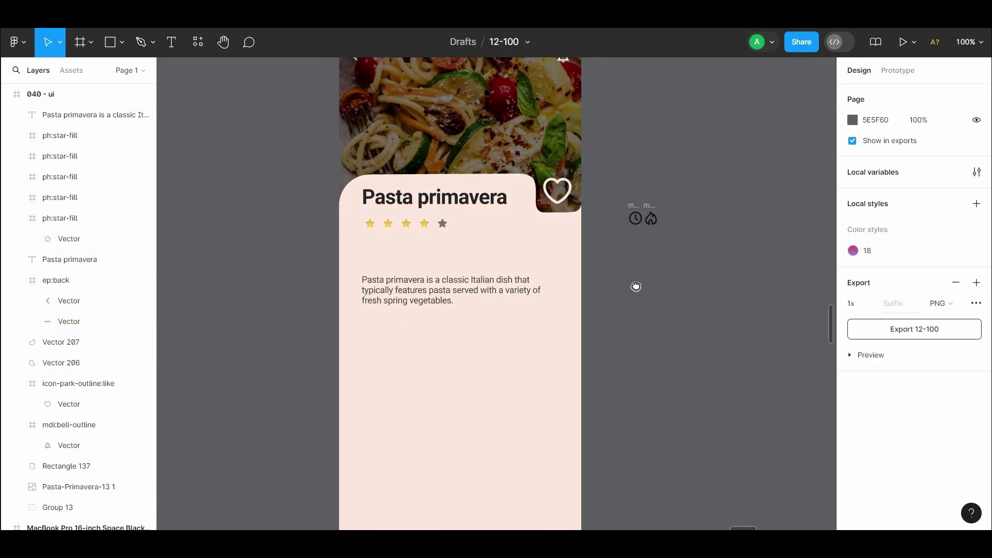
Move the description up to Y 399 and place the clock icon between it and the stars at X 35, Y 357.
scroll(638, 288, down, 2)
click(517, 223)
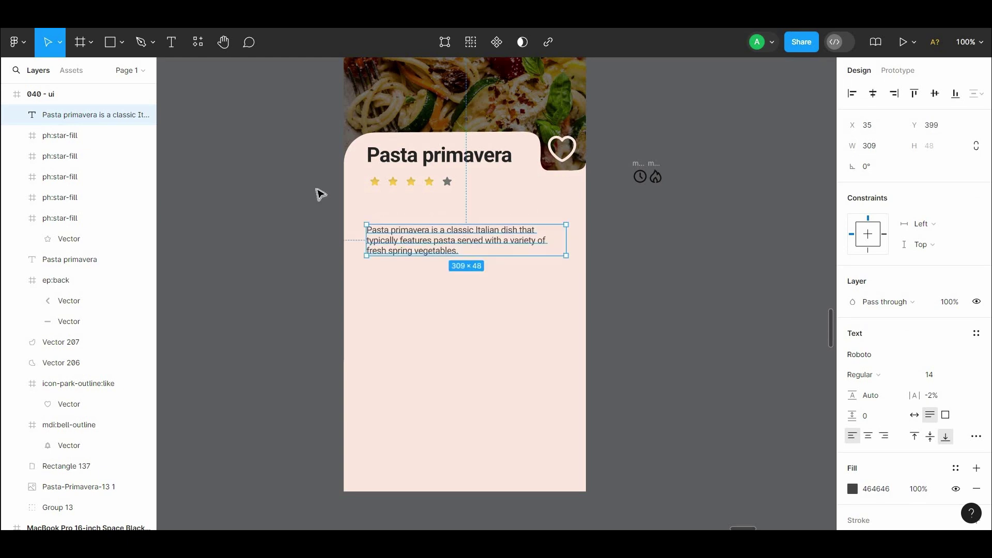
scroll(458, 266, up, 3)
scroll(458, 266, up, 3)
click(720, 210)
drag(720, 210, 364, 227)
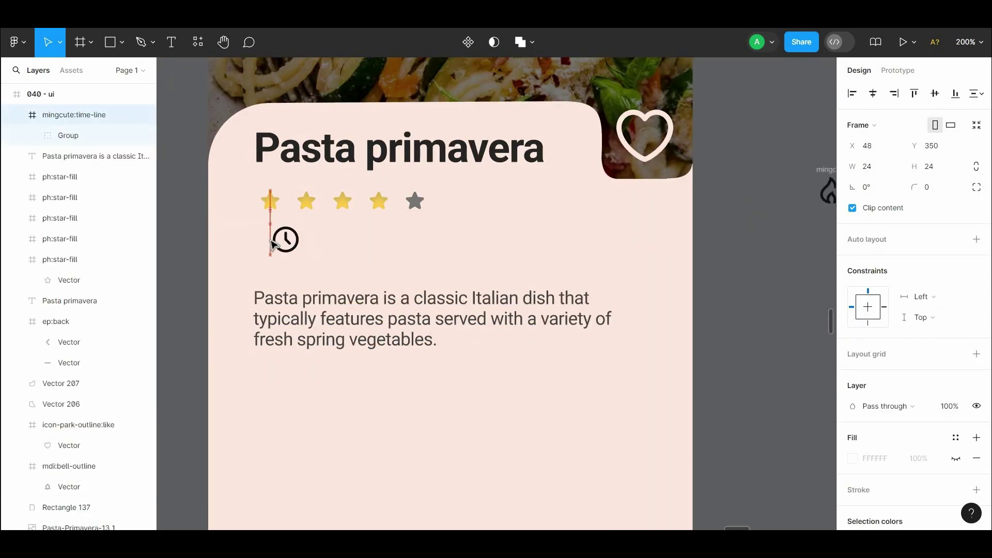
drag(266, 253, 268, 253)
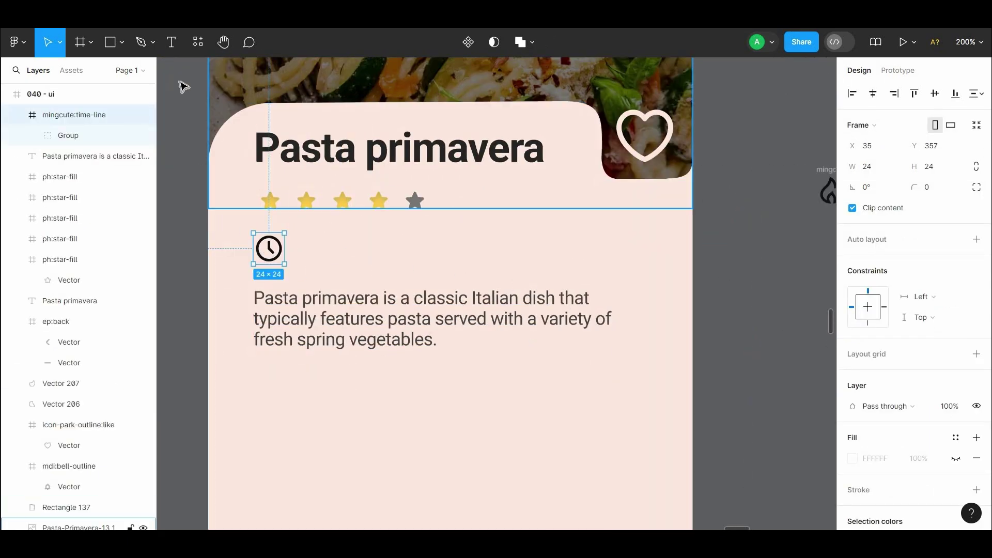
Add the label "35 min" beside the clock icon and place a copy of it further along the row reading "413".
click(309, 243)
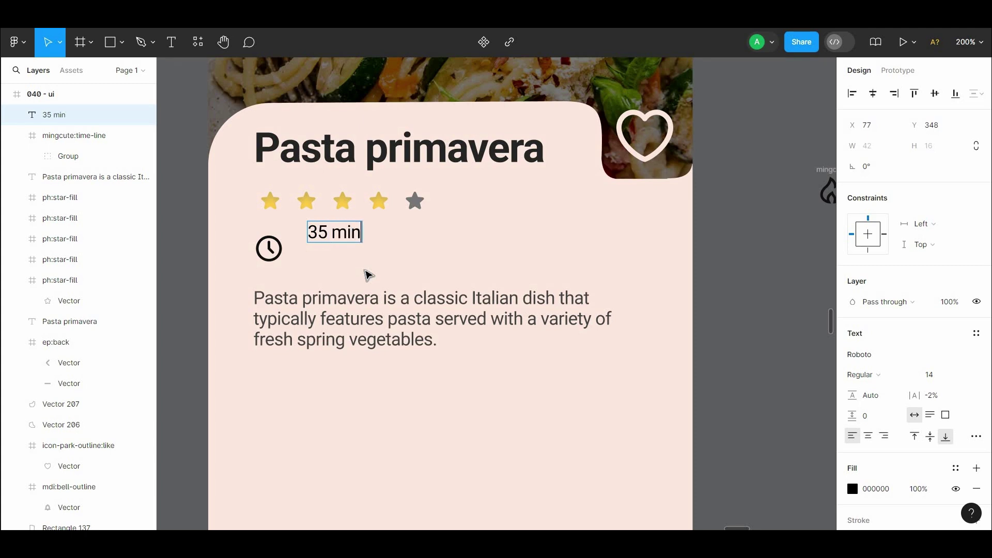
drag(349, 236, 341, 253)
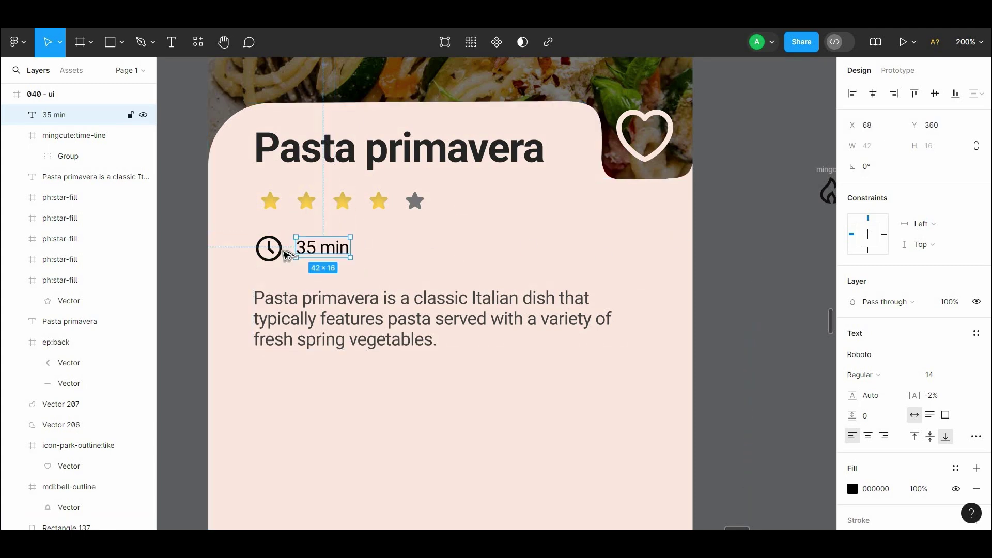
drag(279, 252, 500, 268)
key(Escape)
double_click(475, 254)
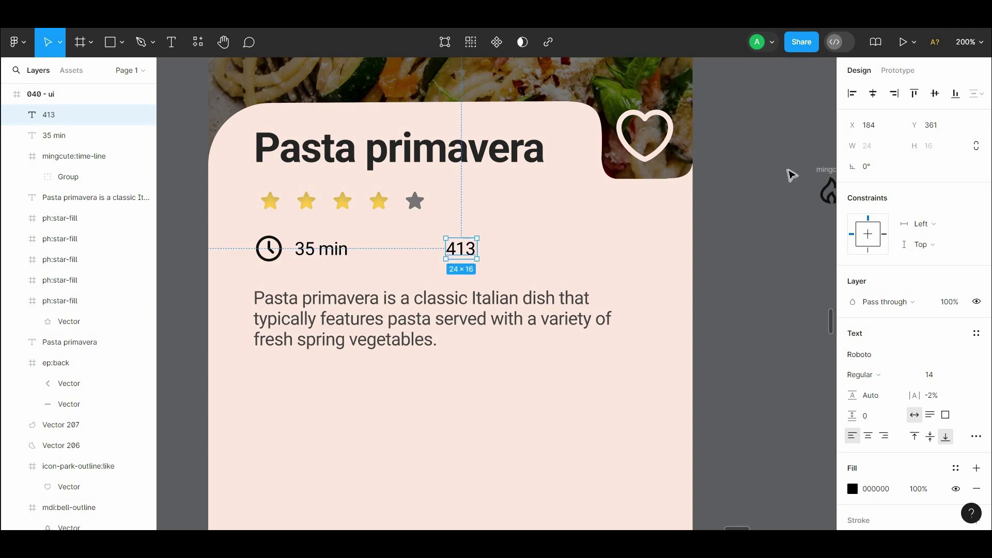
Place the flame icon in front of the 413 label, level with the clock, and nudge the label to X 185.
drag(822, 171, 422, 255)
key(Escape)
click(422, 268)
click(460, 250)
key(alt)
key(Right)
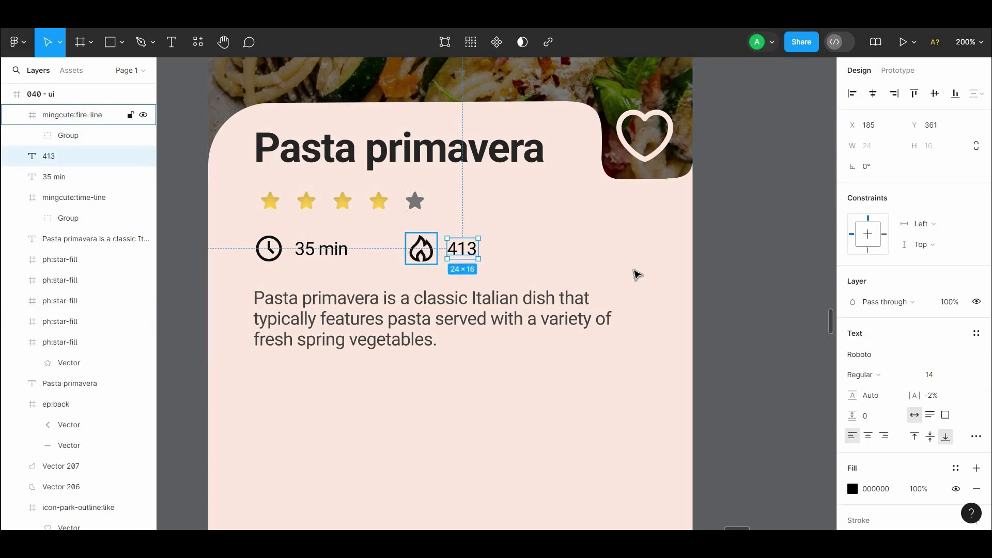
click(726, 276)
Recolour the clock and flame icons and their two labels dark grey.
click(457, 254)
shift+click(422, 254)
shift+click(334, 253)
shift+click(271, 252)
scroll(886, 470, down, 3)
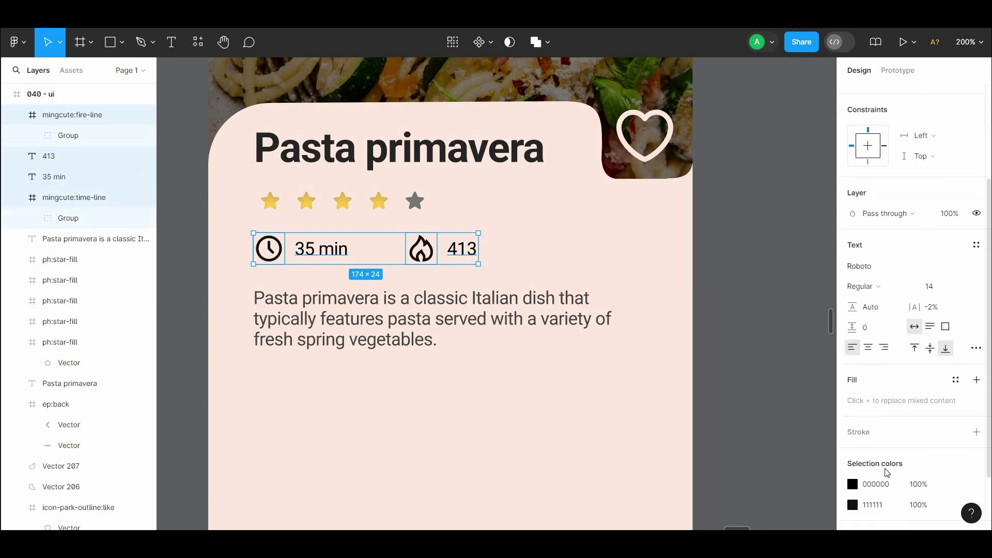
click(853, 484)
click(700, 380)
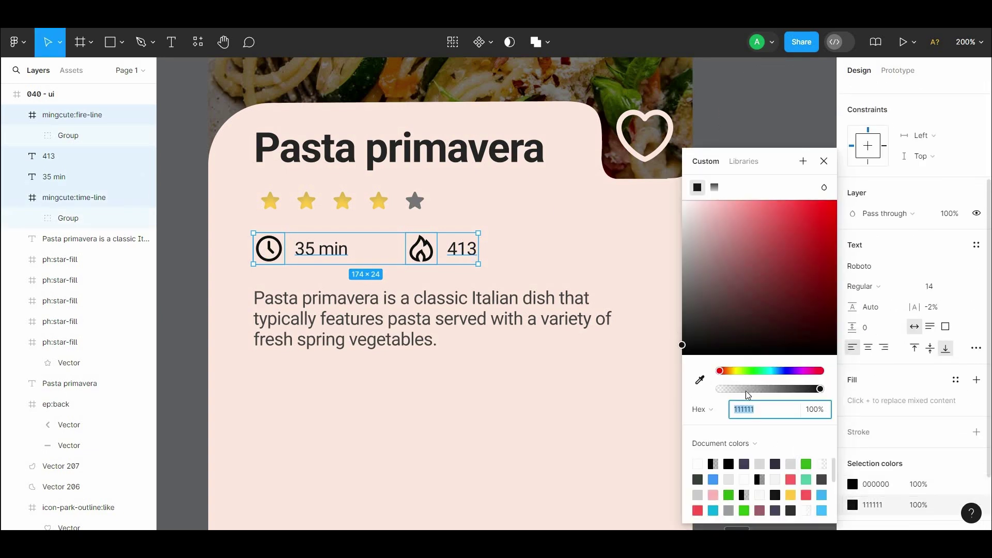
click(450, 227)
click(190, 235)
Frame the clock with its label and the flame with its label, and bring the flame pair closer to the clock pair.
key(ctrl+minus)
scroll(293, 241, right, 1)
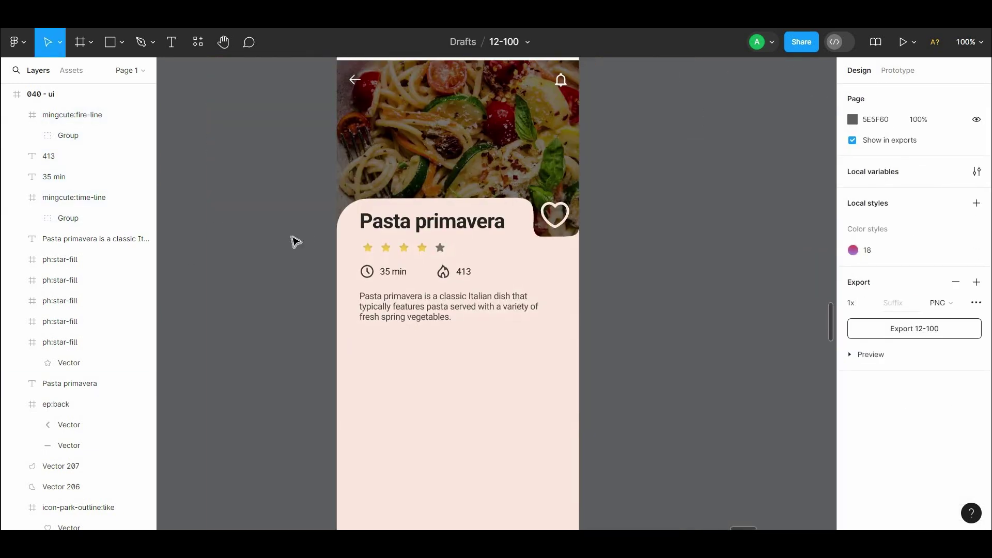
key(ctrl+plus)
click(237, 248)
shift+click(270, 250)
right_click(260, 250)
click(287, 297)
click(388, 249)
shift+click(422, 253)
right_click(422, 253)
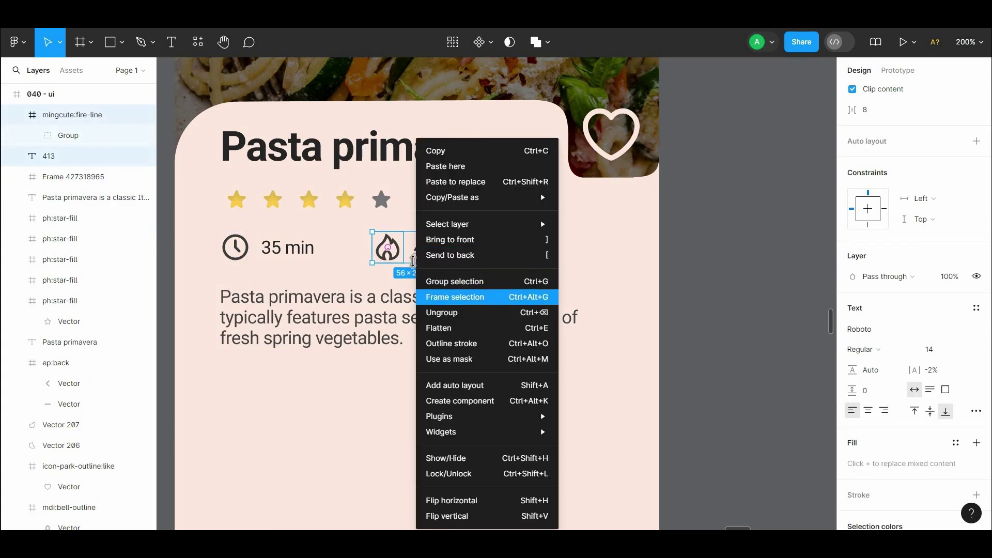
click(455, 280)
click(719, 256)
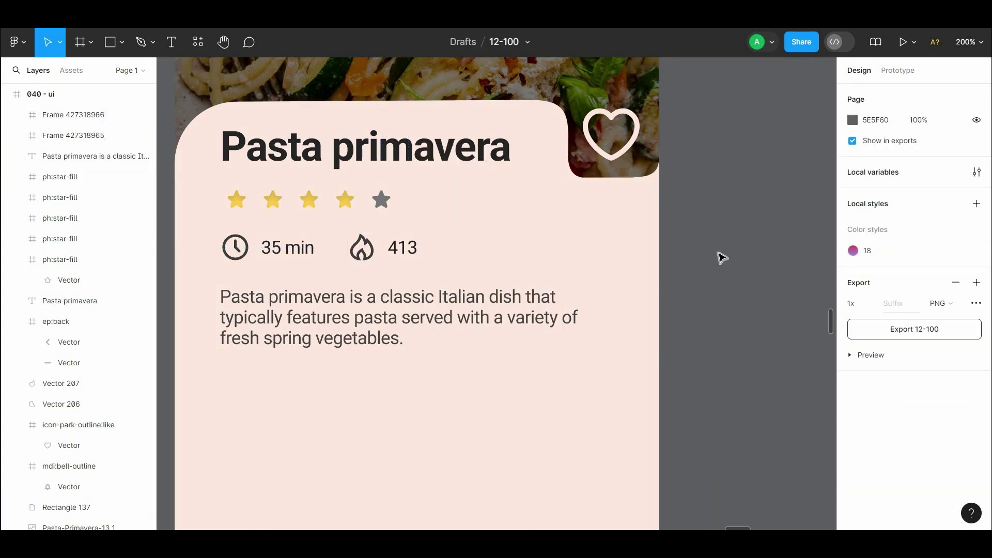
Duplicate the heart icon directly below the original and recolour the copy with the title's dark colour 252525.
drag(612, 146, 611, 230)
scroll(855, 400, down, 3)
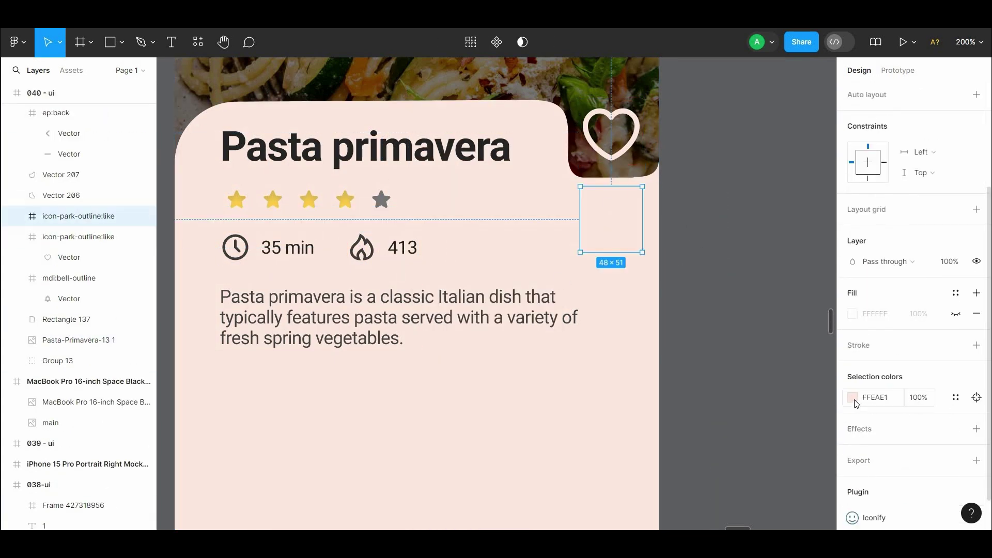
click(853, 398)
click(700, 380)
click(404, 158)
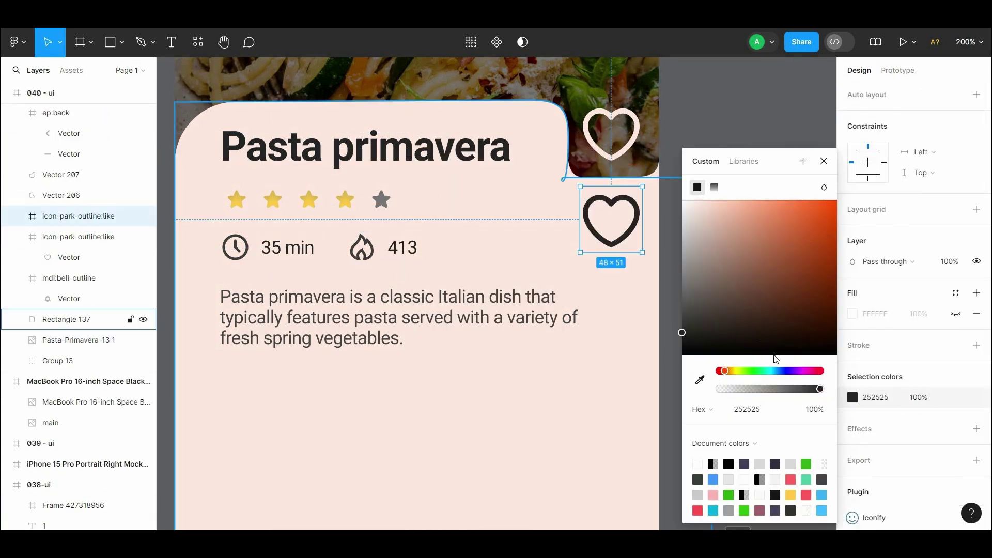
click(821, 370)
mouse_move(835, 251)
mouse_down()
mouse_move(854, 227)
mouse_move(850, 249)
mouse_up()
key(ctrl+z)
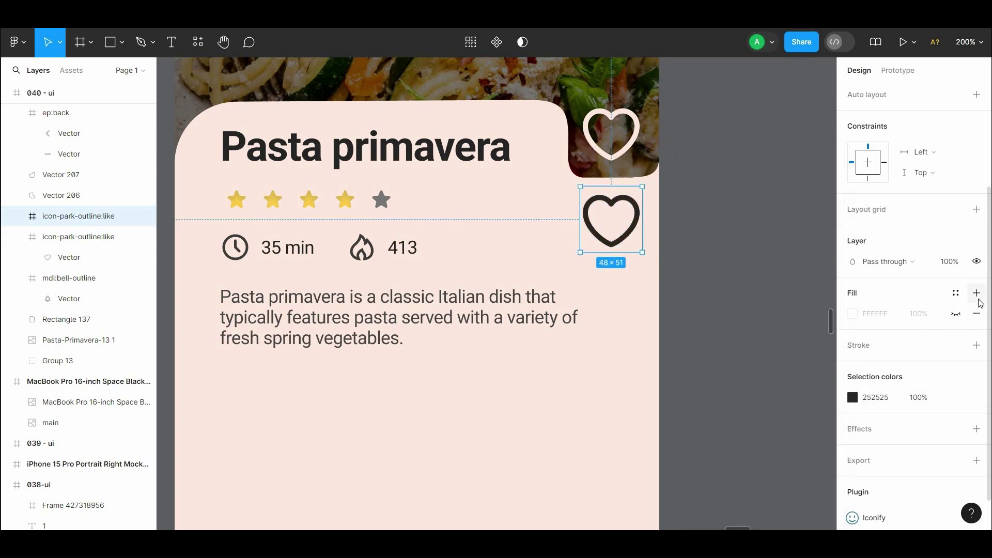
Add a fill to the copied heart's vector and set both its fill and stroke to red FF0000.
double_click(631, 232)
click(976, 333)
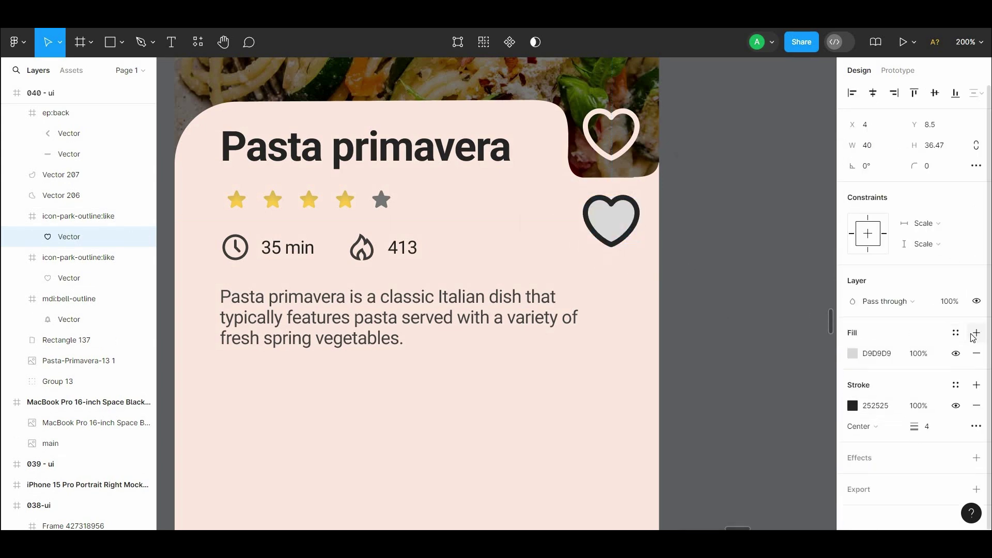
click(852, 353)
click(836, 201)
click(853, 406)
click(836, 201)
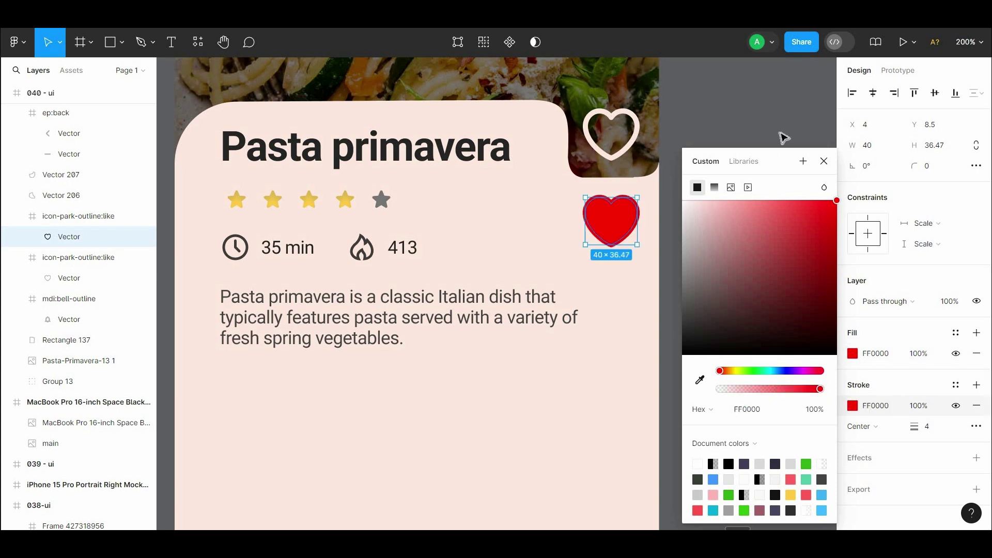
click(782, 138)
Scale the red heart down to a height of 24 to match the flame icon and move it into the info row after 413.
drag(782, 138, 822, 195)
click(652, 278)
key(k)
drag(683, 310, 656, 281)
key(ctrl+z)
double_click(413, 310)
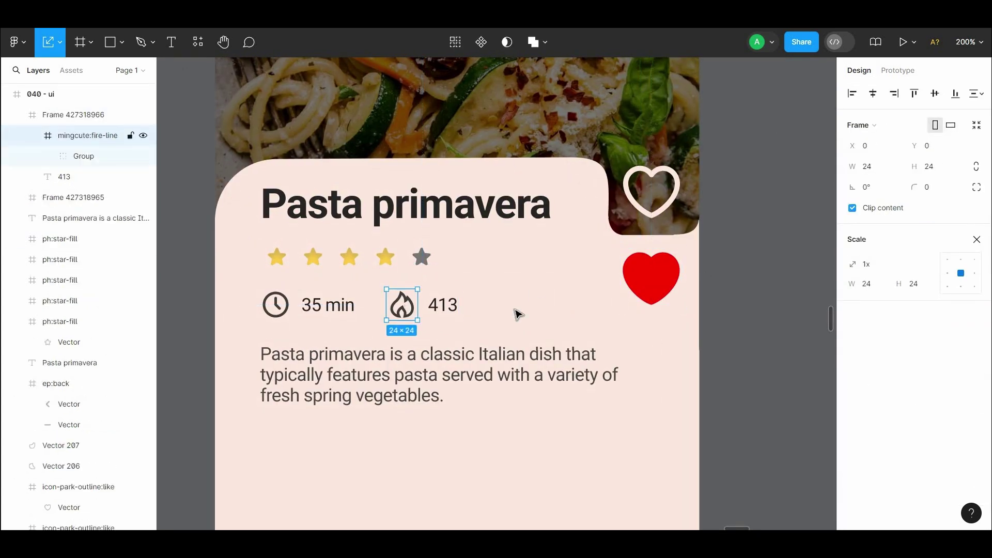
click(651, 274)
drag(653, 269, 529, 310)
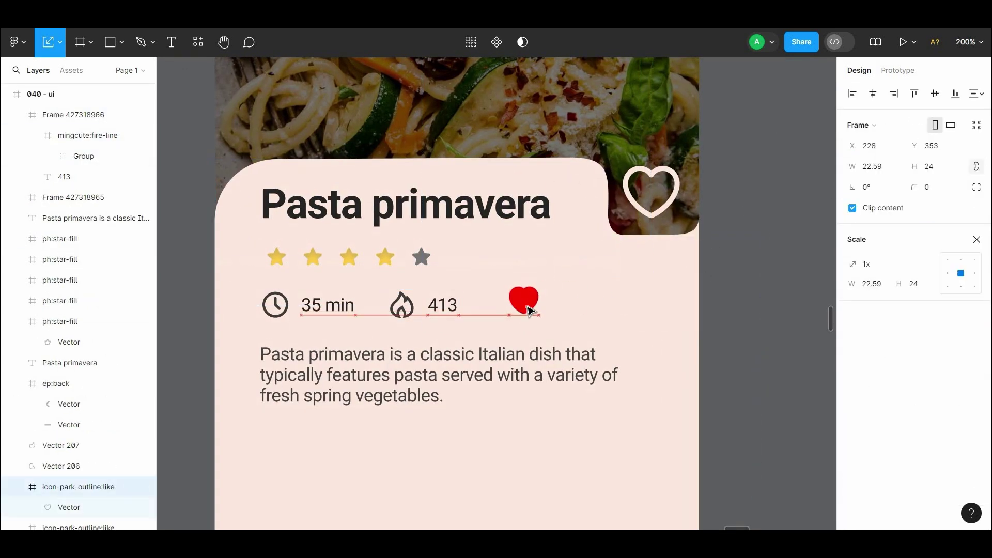
Duplicate the 413 label next to the red heart and change the copy to "815".
click(443, 305)
drag(443, 305, 566, 305)
double_click(572, 310)
key(Escape)
Set the red heart frame's width to 24 and move the 815 label to 8 px beside it.
click(526, 304)
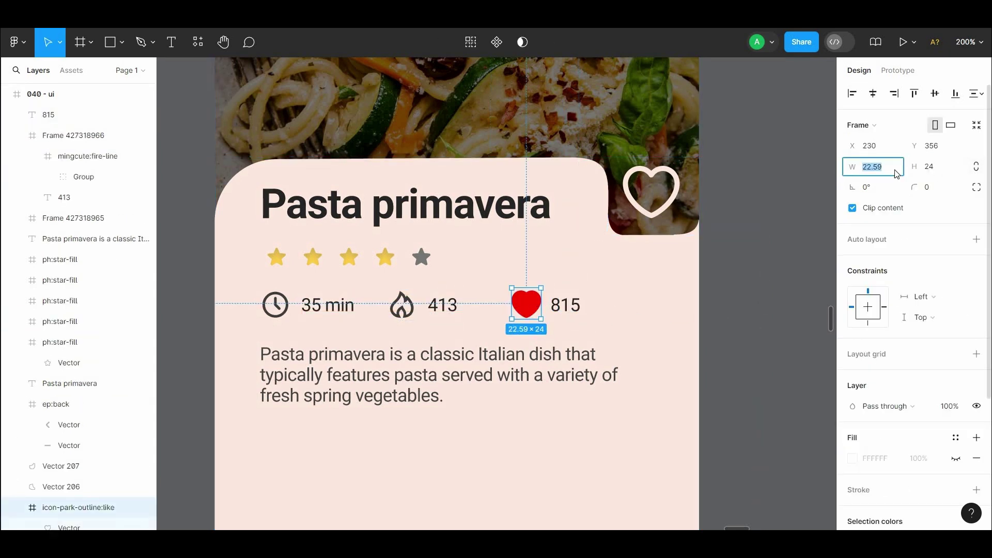
key(Return)
click(565, 305)
drag(565, 305, 568, 305)
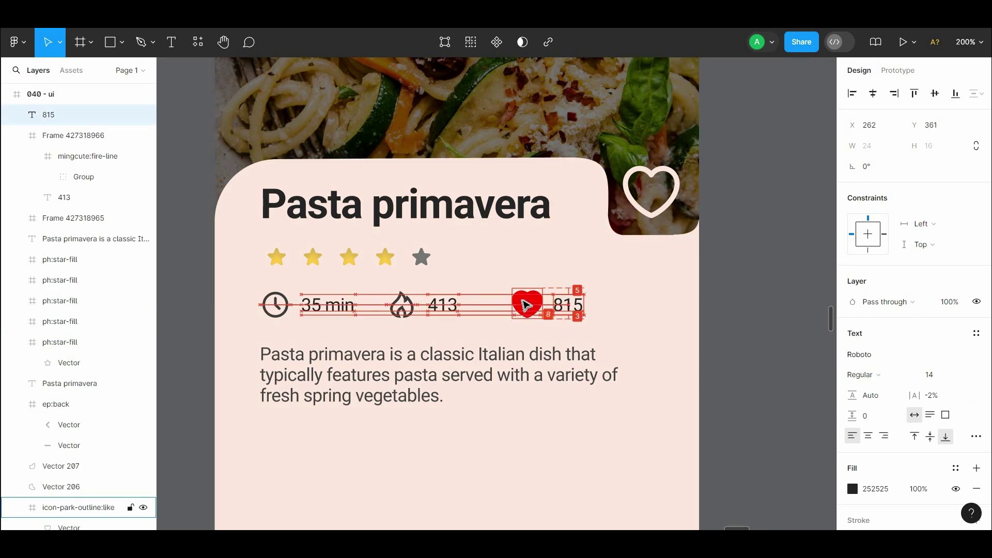
Align the red heart and the 815 label on their vertical centres and frame them together.
click(442, 305)
click(565, 305)
shift+click(527, 304)
right_click(549, 304)
key(Escape)
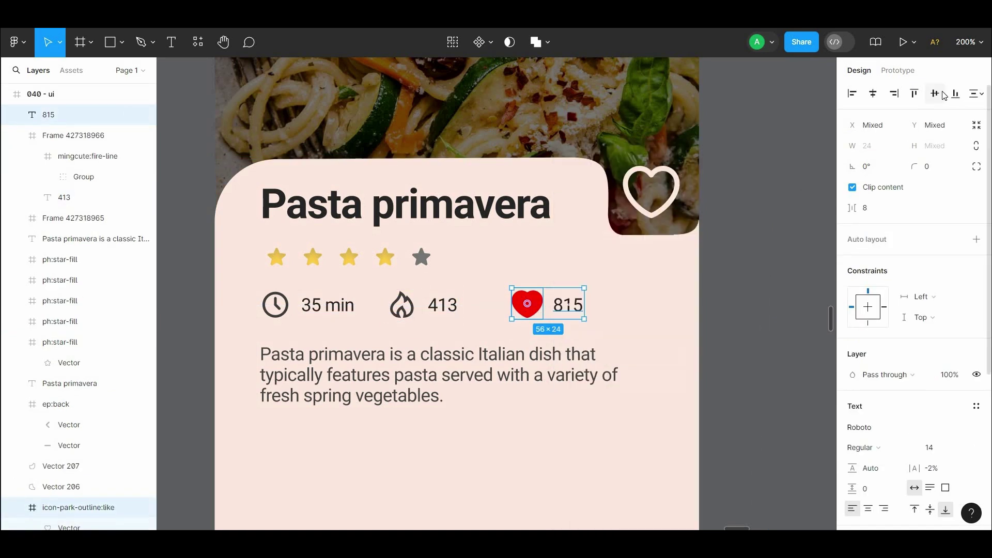
right_click(542, 304)
click(571, 292)
Spread the time, calorie and likes frames evenly across the row with a wider spacing.
drag(589, 325, 499, 316)
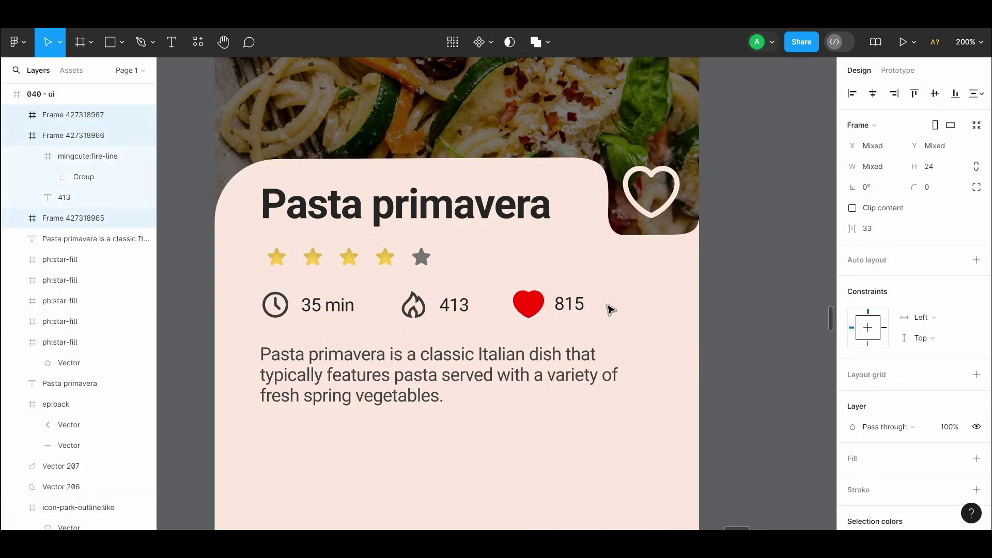
click(903, 232)
drag(853, 227, 869, 230)
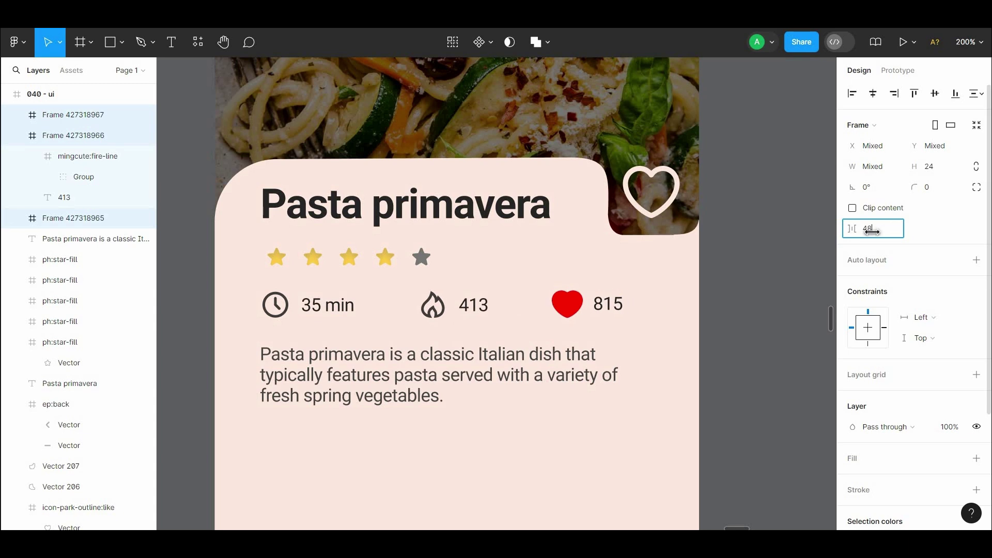
click(770, 253)
Change the label beside the red heart to "815 Likes" and the label beside the flame to "413 cal".
scroll(770, 253, down, 1)
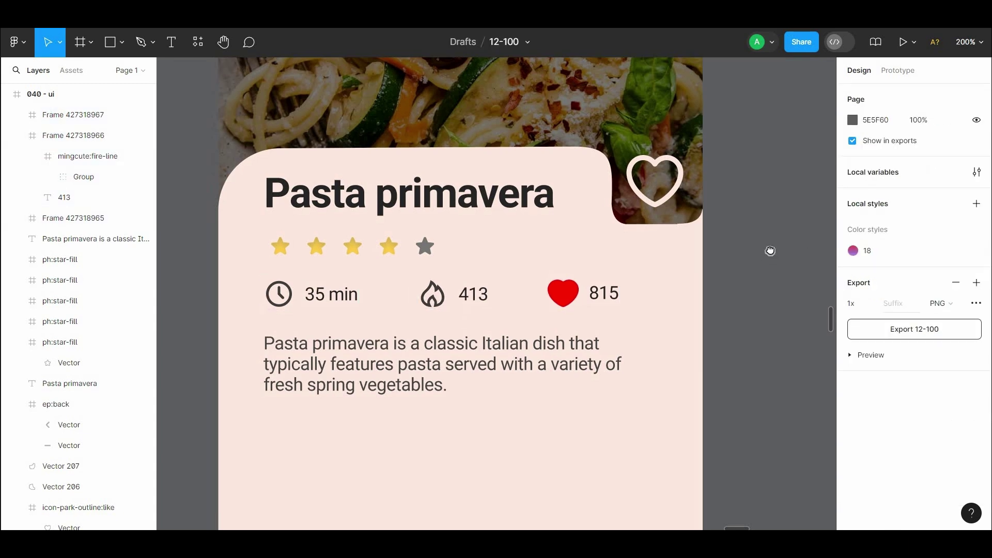
double_click(604, 294)
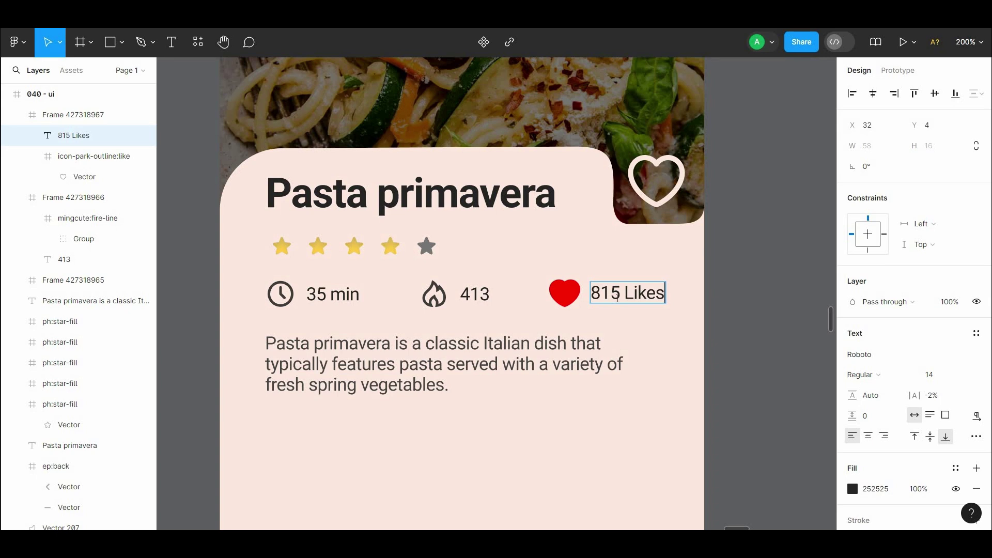
double_click(489, 295)
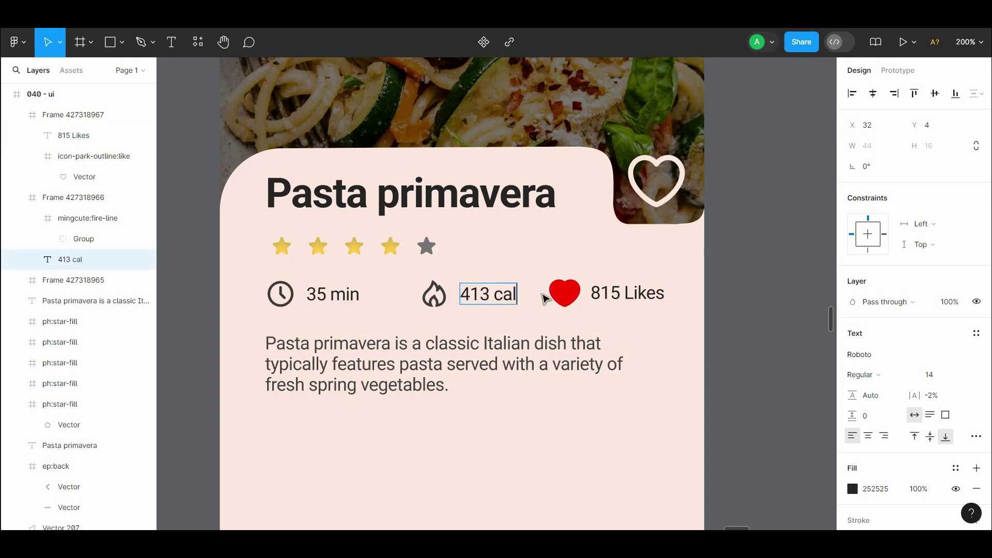
click(759, 244)
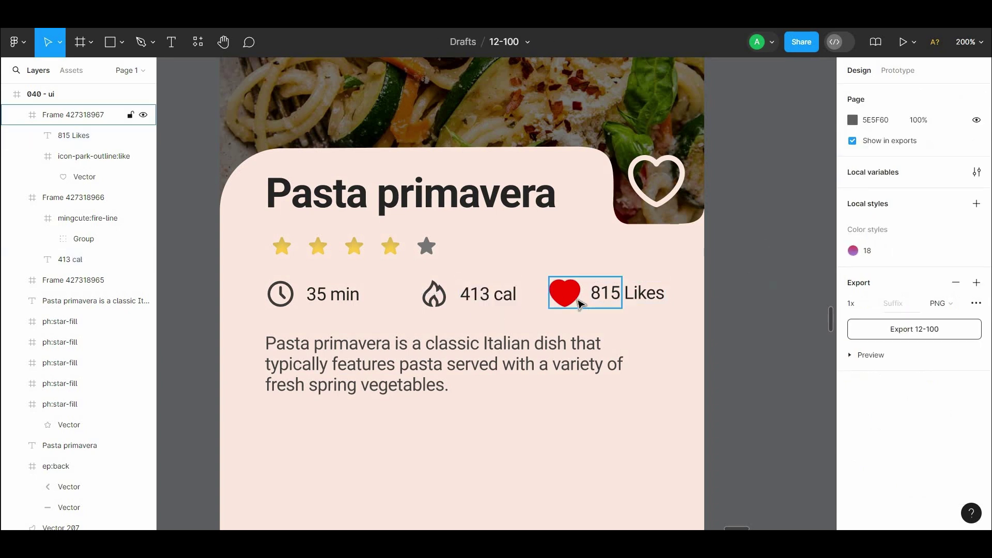
Tighten the horizontal spacing between the time, calorie and likes frames.
click(565, 292)
shift+click(489, 294)
key(Escape)
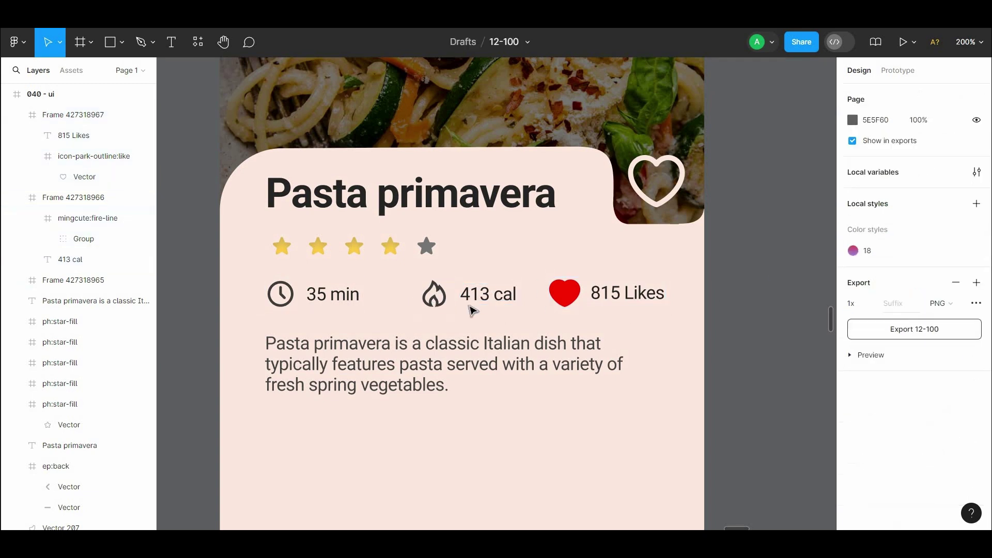
click(490, 294)
shift+click(591, 295)
shift+click(331, 294)
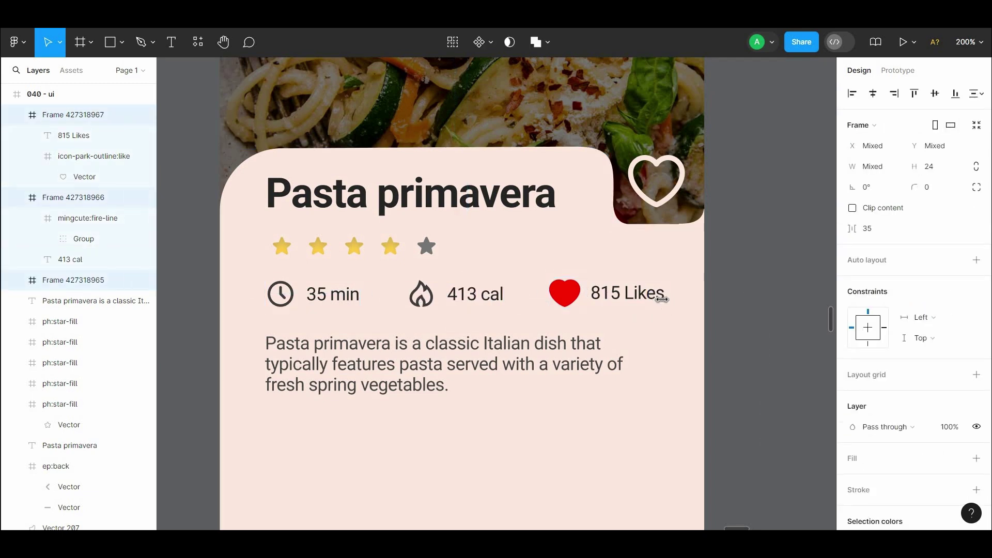
drag(852, 229, 846, 242)
click(769, 271)
Examine the info row's spacing to the description text and the overall screen layout.
scroll(769, 271, down, 1)
click(589, 264)
shift+click(504, 266)
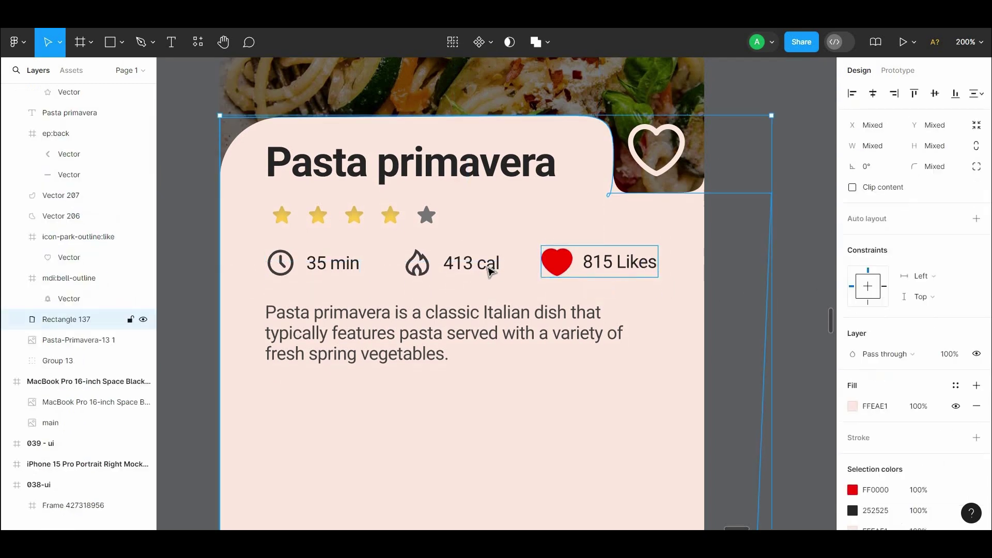
click(796, 261)
click(589, 265)
shift+click(486, 266)
shift+click(336, 263)
click(348, 357)
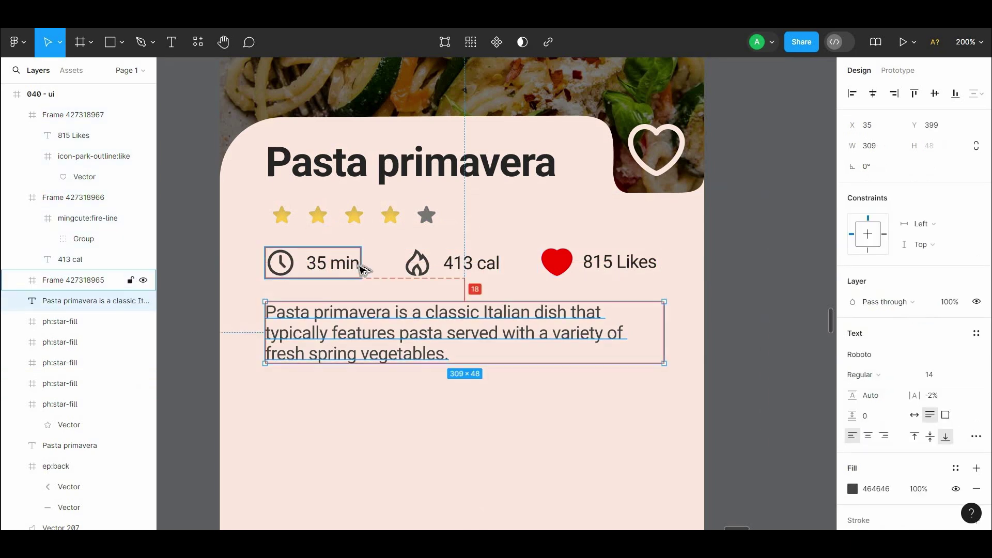
key(shift+0)
click(670, 195)
scroll(670, 195, down, 2)
scroll(670, 194, up, 2)
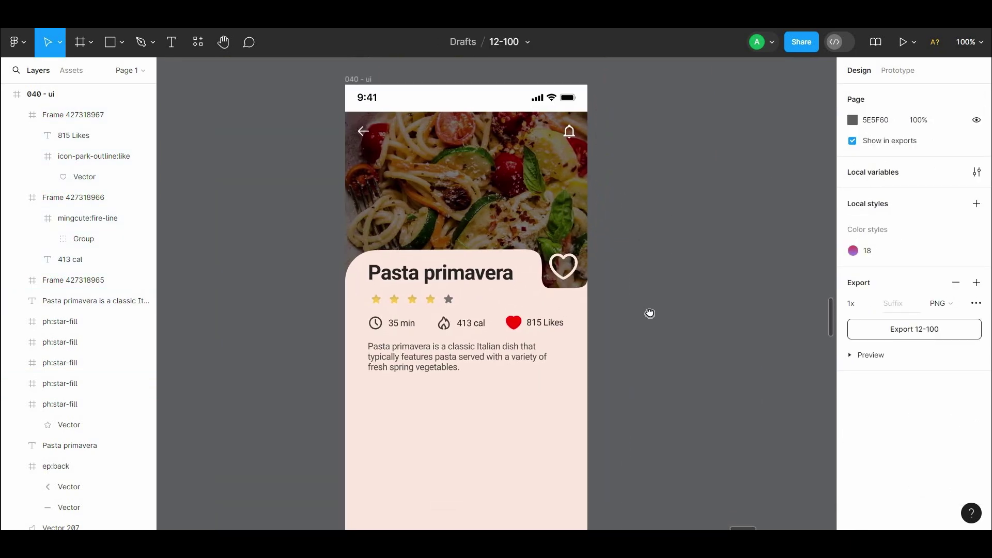
Draw a rectangle about 151 × 44 below the description and set its corner radius to 16.
scroll(649, 314, down, 3)
key(ctrl+plus)
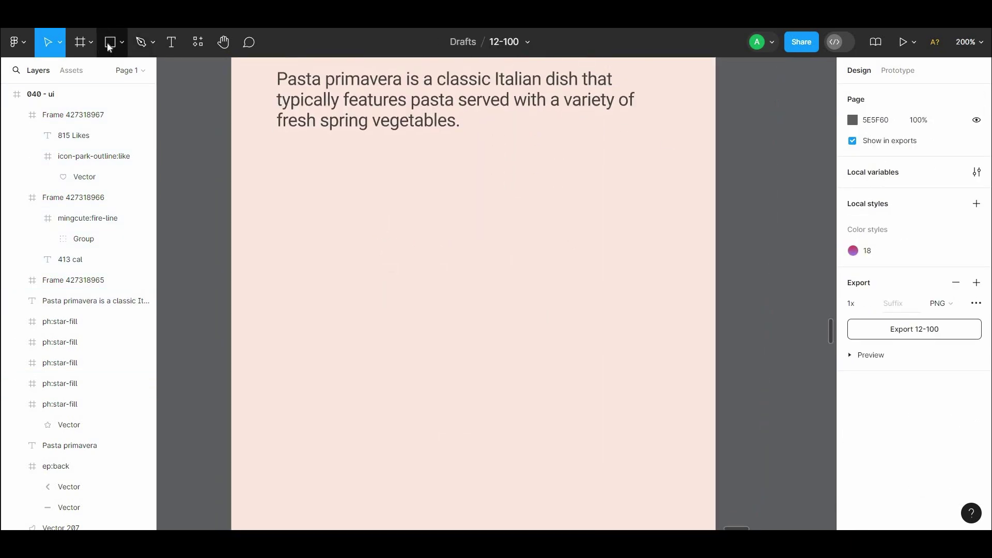
click(109, 44)
drag(278, 168, 473, 224)
scroll(394, 306, up, 2)
drag(395, 306, 376, 299)
scroll(376, 300, up, 1)
drag(914, 167, 156, 169)
text(16)
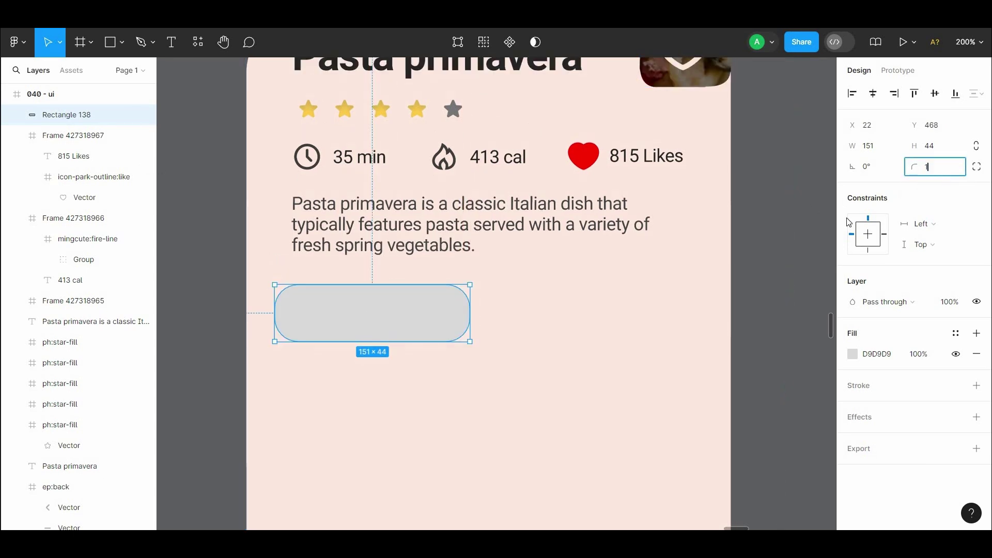
click(781, 235)
Fill the rounded rectangle with white FFFFFF and add an inner shadow effect to it.
click(367, 314)
click(853, 354)
click(734, 241)
click(697, 464)
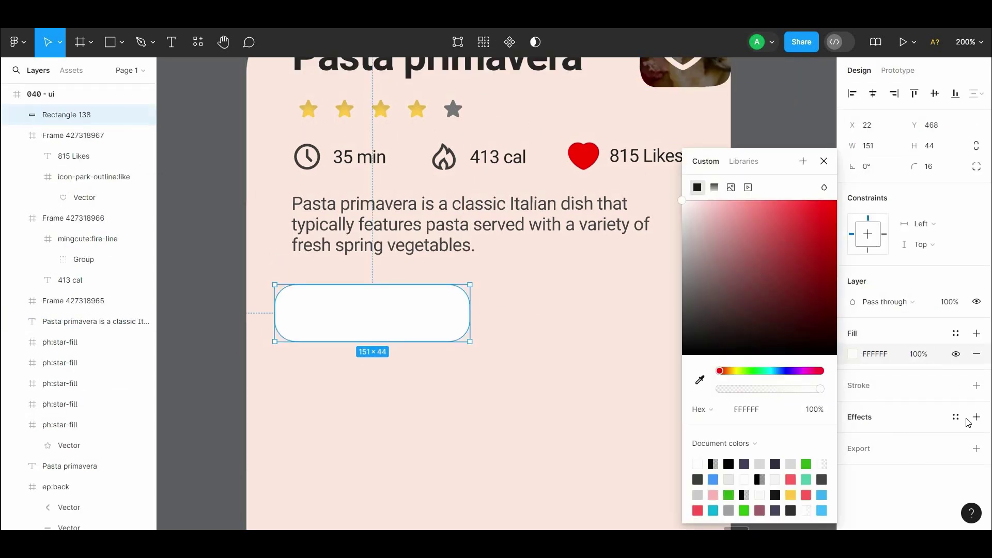
click(976, 417)
click(881, 438)
click(879, 427)
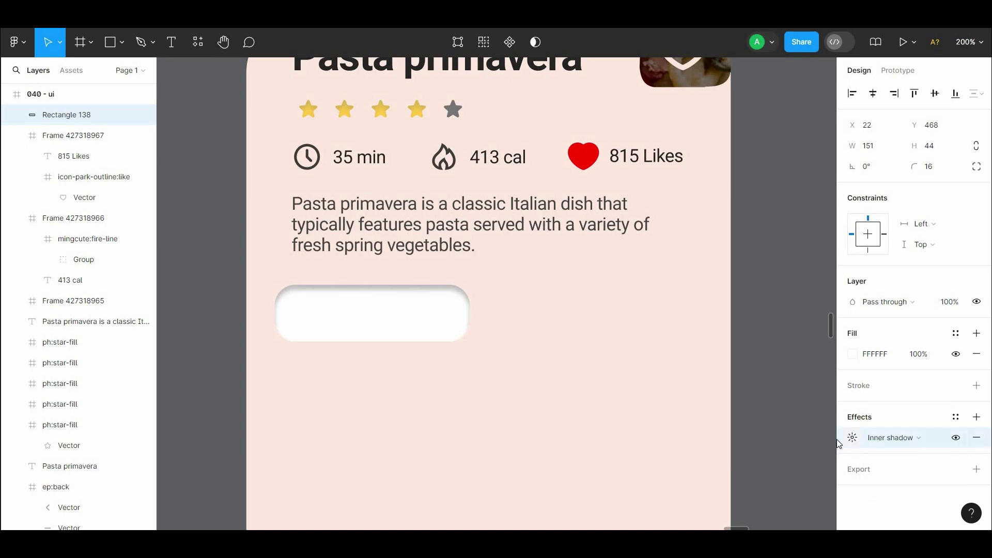
Set the rectangle's inner shadow to a Y offset of 1 and increase its blur.
click(852, 438)
drag(695, 487, 691, 488)
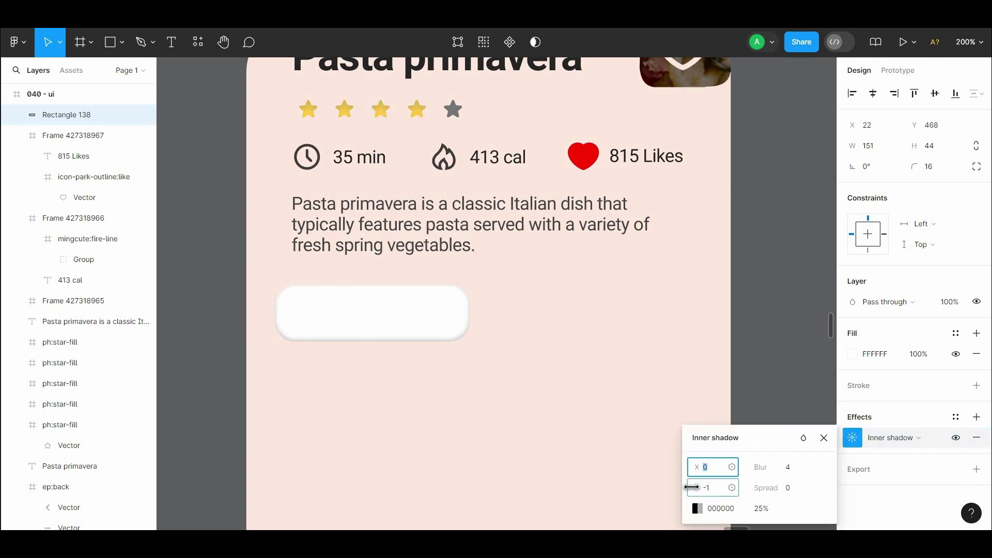
drag(760, 467, 765, 466)
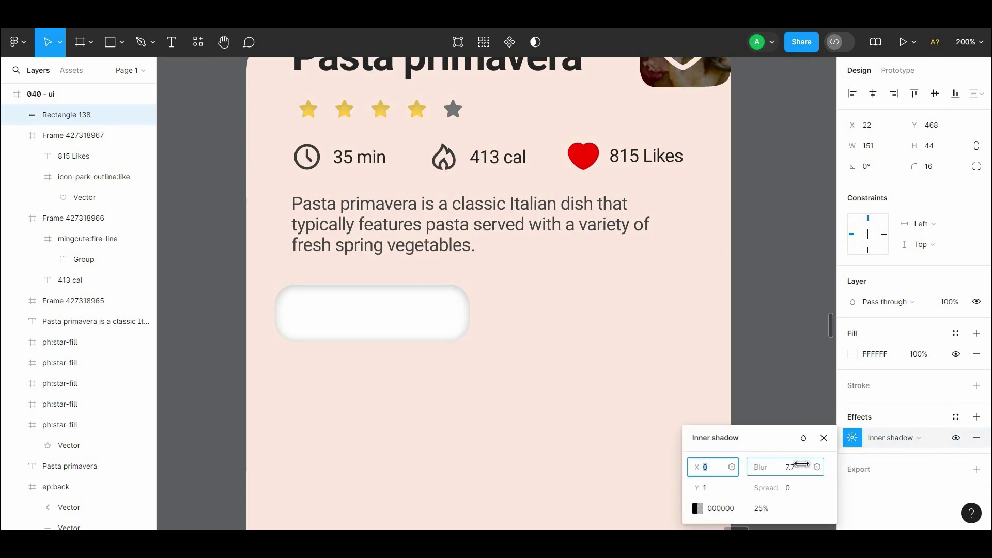
click(764, 408)
click(405, 326)
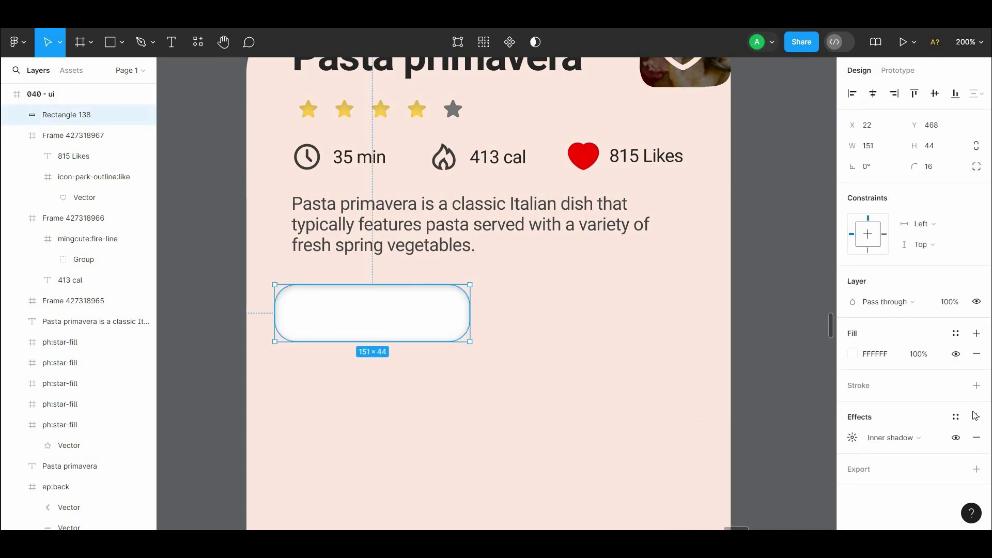
click(760, 383)
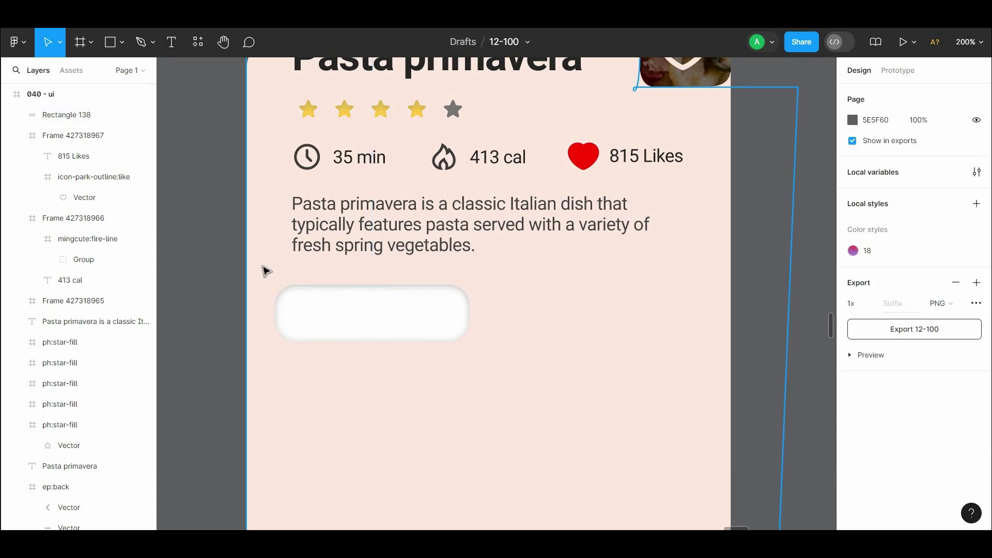
Try to turn the white rounded rectangle into an auto layout button and edit its contents.
click(327, 327)
right_click(328, 327)
click(361, 385)
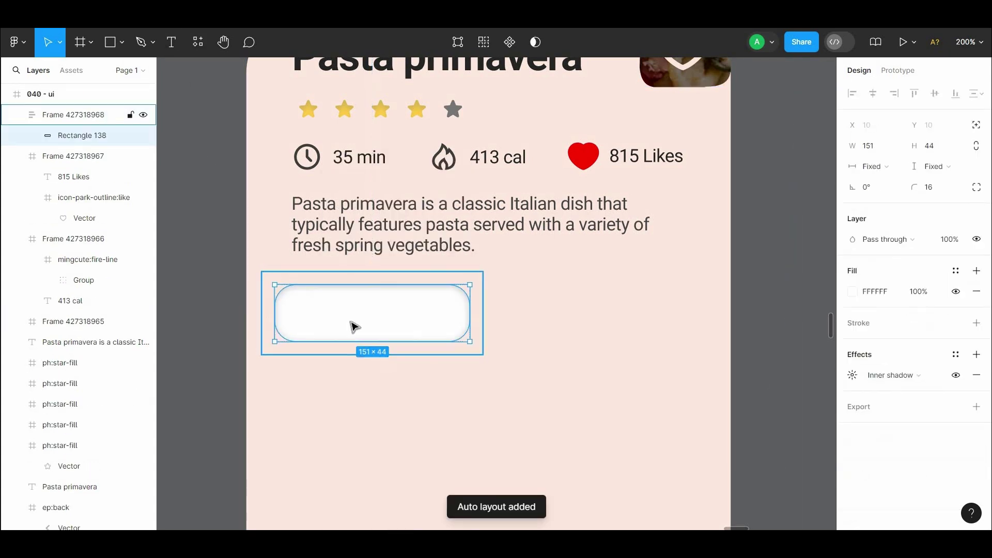
click(384, 314)
double_click(373, 331)
double_click(382, 320)
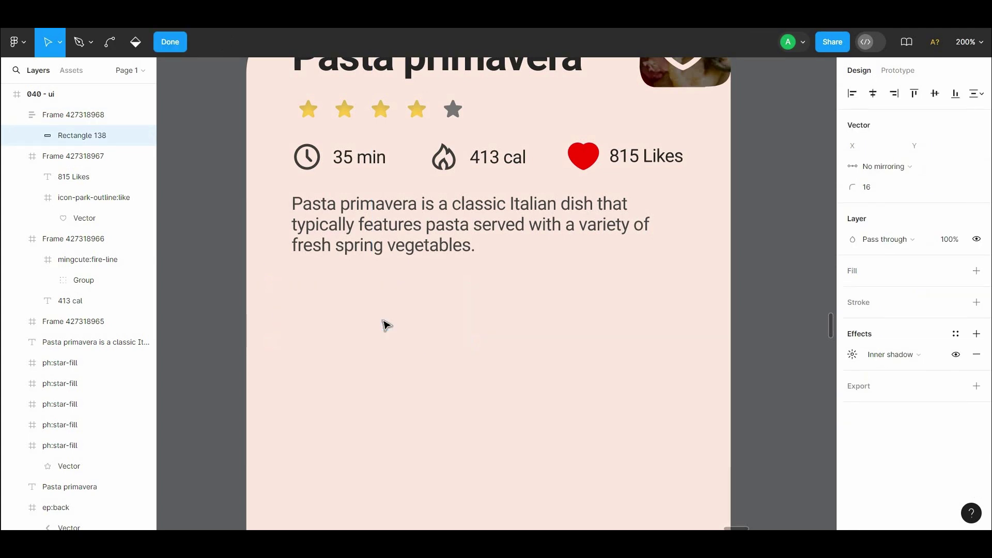
click(160, 46)
Add the text "Ingredients" below the description and wrap it in an auto layout frame filled with white FFFFFF.
key(t)
click(344, 314)
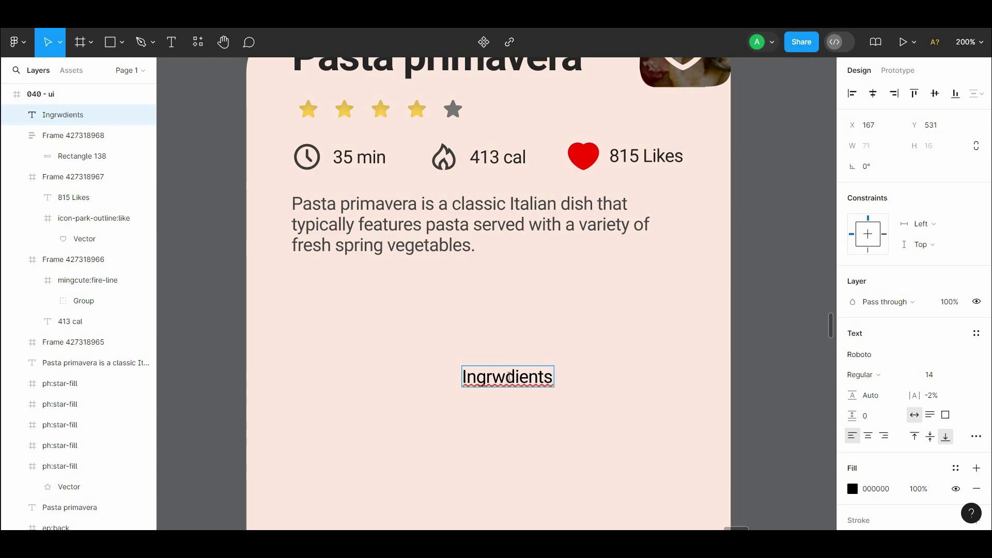
right_click(537, 396)
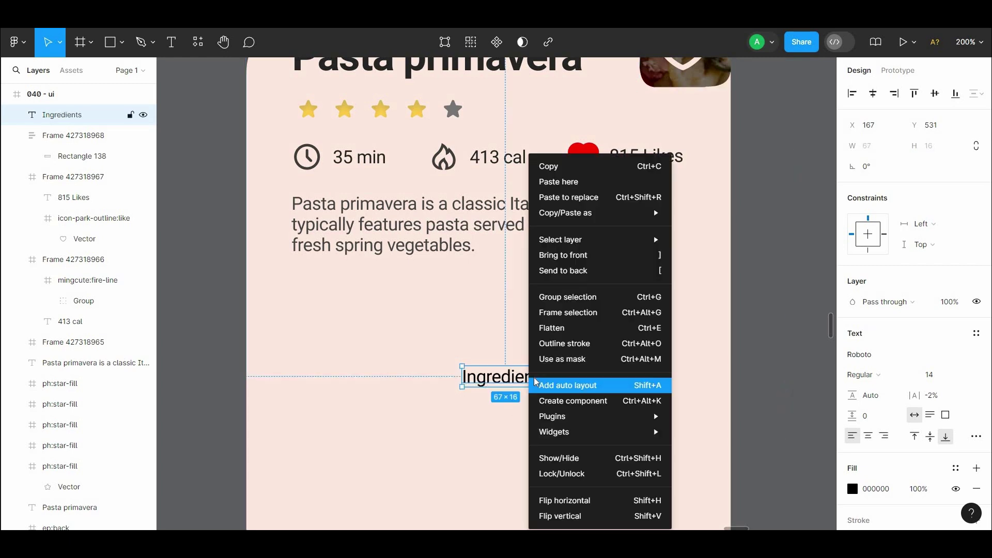
click(540, 383)
click(903, 383)
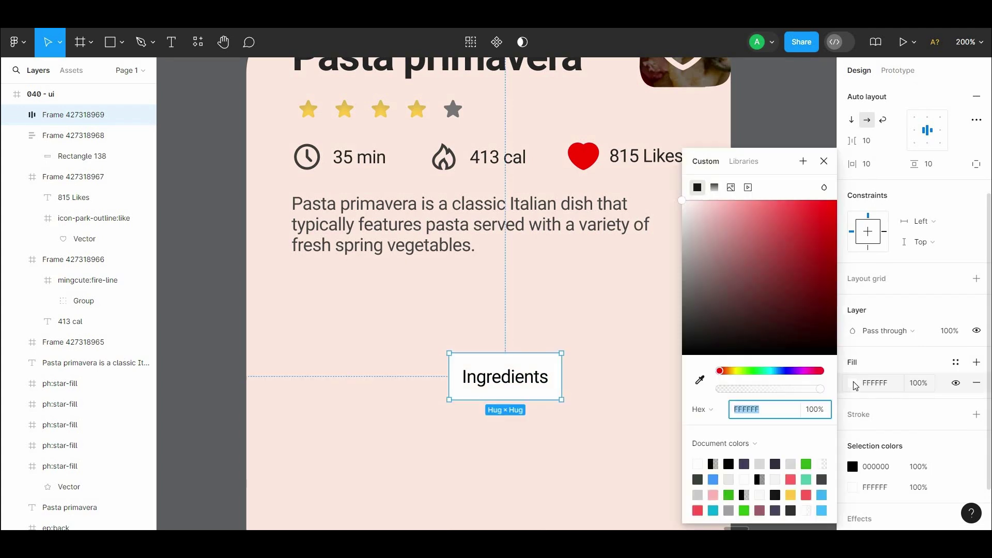
key(Escape)
Add an inner shadow to the Ingredients frame with a Y offset of 1 and an increased blur.
scroll(975, 414, down, 2)
click(976, 453)
click(878, 474)
click(877, 457)
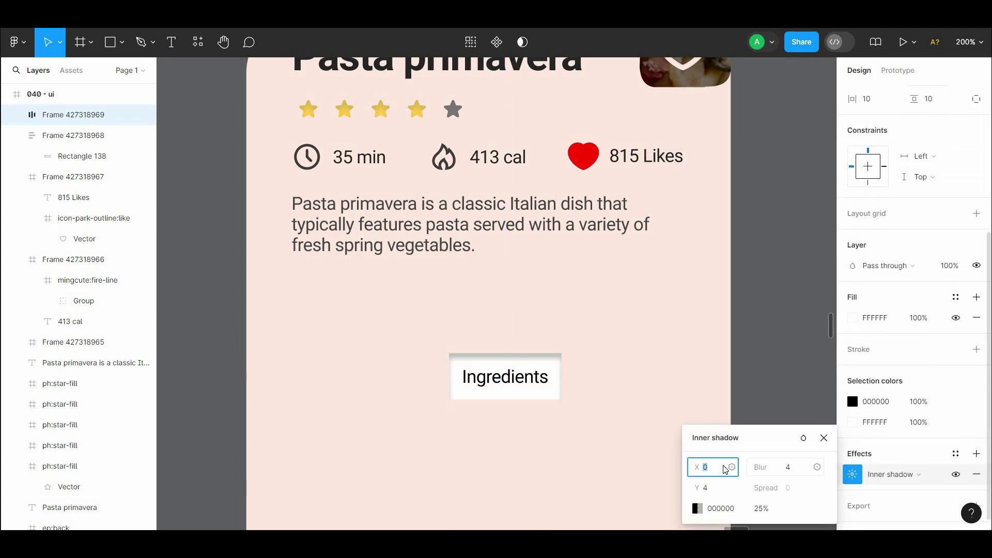
click(589, 352)
click(517, 377)
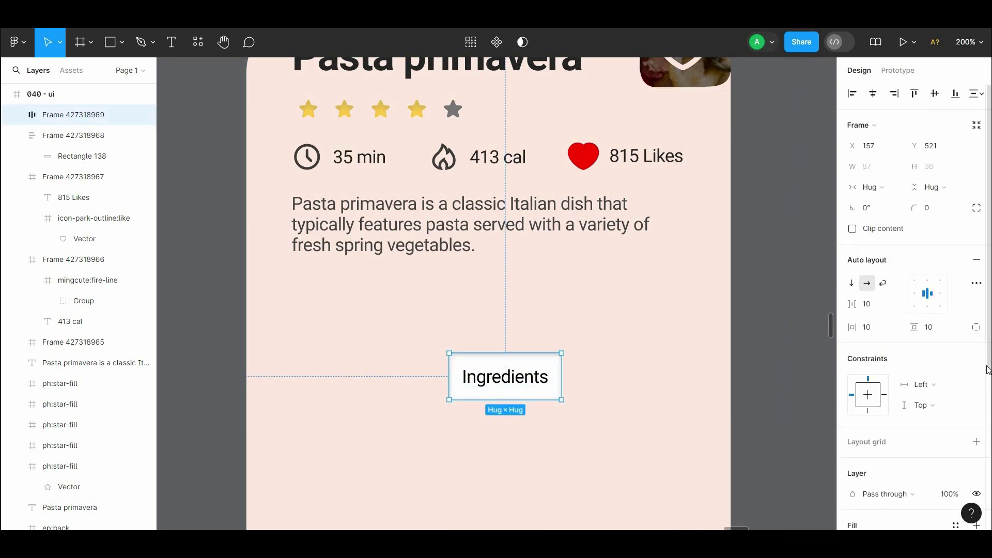
scroll(925, 413, down, 5)
click(853, 473)
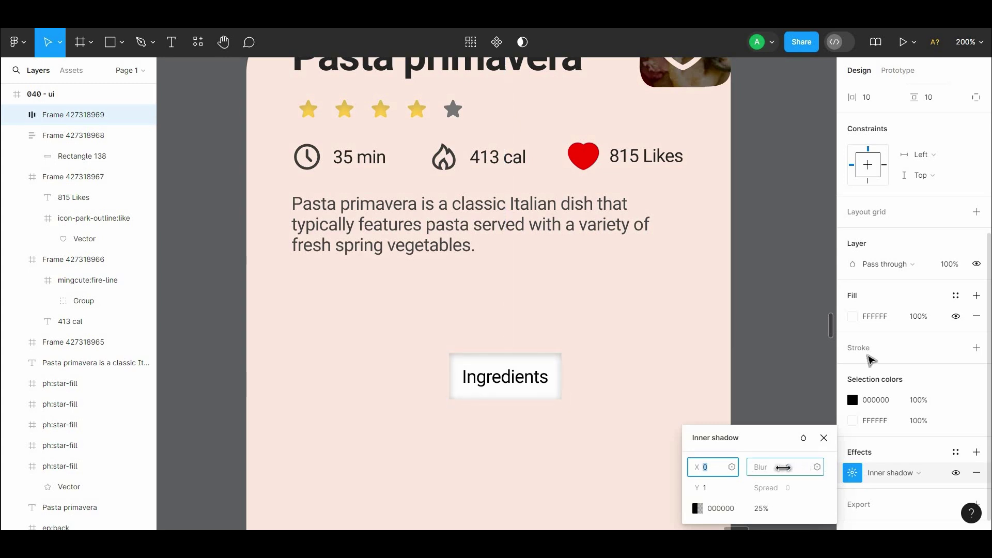
drag(783, 467, 799, 467)
Set the Ingredients frame's corner radius to 16 and enlarge the frame to about 145 × 49.
scroll(925, 310, up, 5)
click(938, 209)
click(770, 238)
click(538, 377)
drag(562, 377, 638, 377)
Place the Ingredients button directly beneath the description and duplicate it beside the original in the same row.
drag(543, 377, 646, 353)
click(449, 359)
click(787, 294)
scroll(517, 326, up, 1)
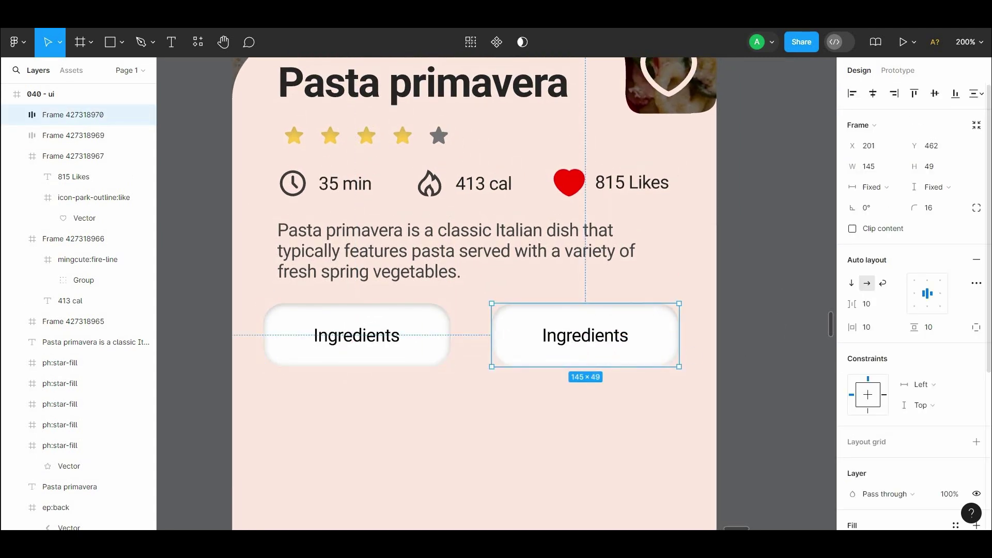
Remove the duplicated button's white fill and recolour its label grey 9F9F9F.
scroll(914, 310, down, 3)
click(976, 398)
double_click(618, 339)
click(852, 391)
click(688, 240)
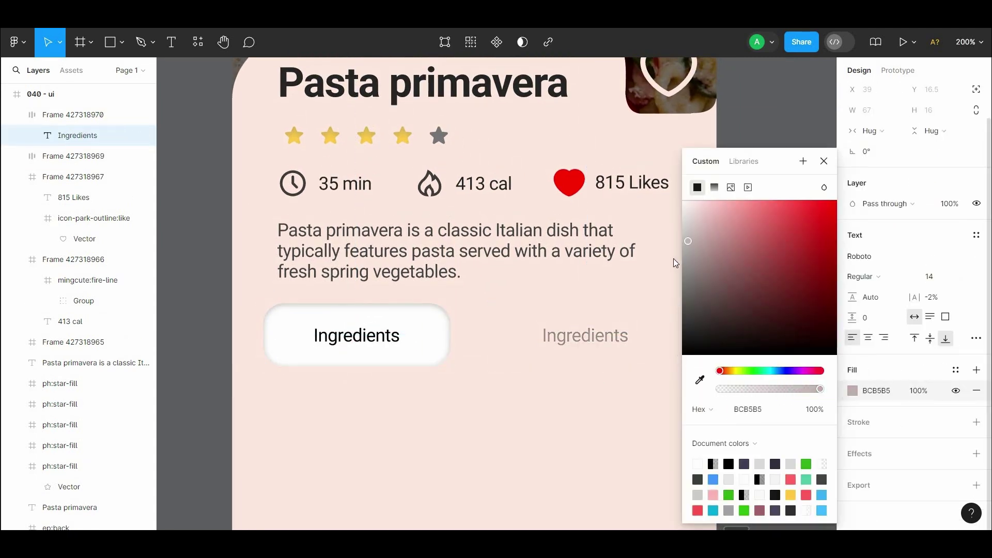
click(718, 126)
Make the label on the white Ingredients button bold and colour it dark grey 252525.
scroll(717, 126, down, 3)
click(355, 270)
double_click(357, 270)
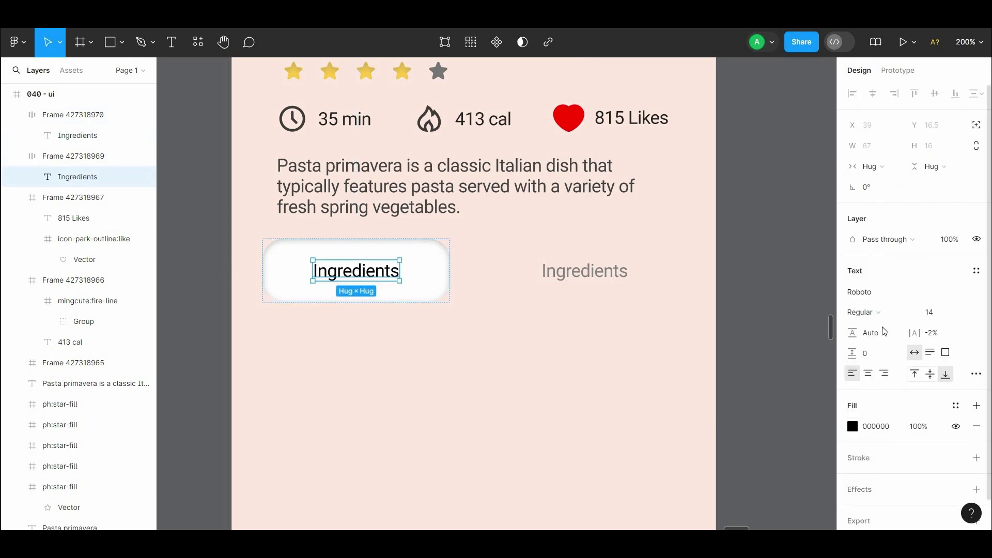
click(860, 311)
click(869, 320)
click(853, 427)
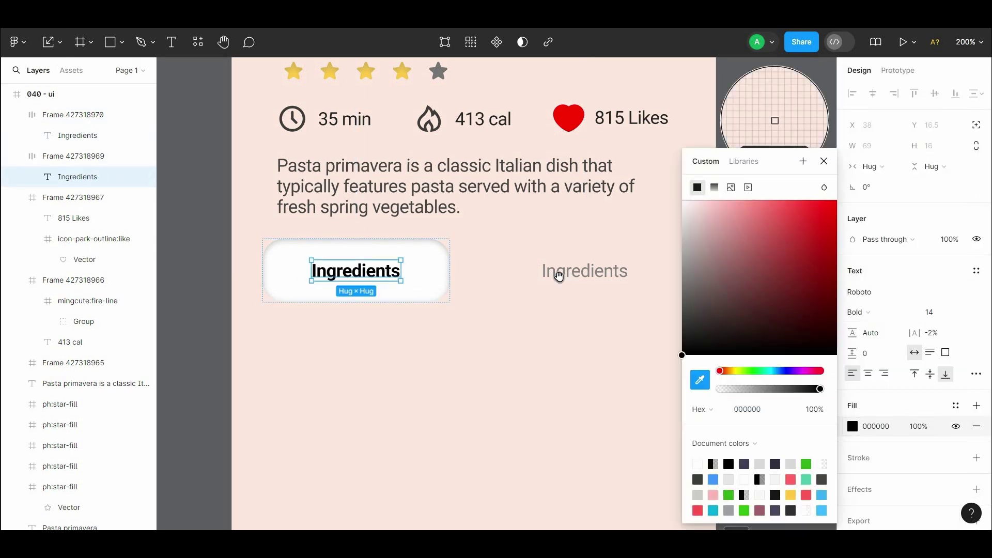
scroll(558, 275, up, 3)
scroll(597, 269, down, 3)
click(775, 155)
Change the grey label on the unfilled button to "Directions".
scroll(595, 238, down, 3)
scroll(594, 238, left, 3)
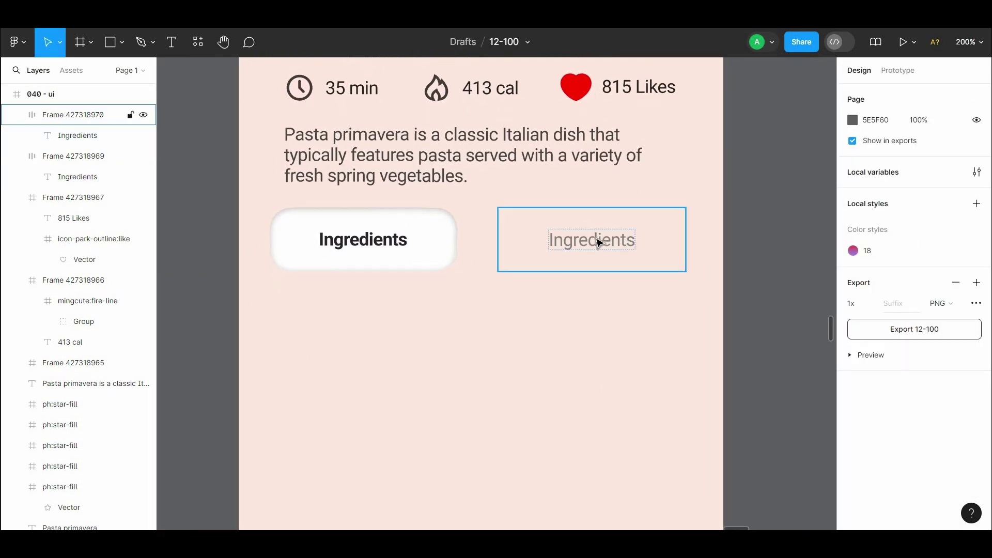
double_click(594, 239)
text(Directions)
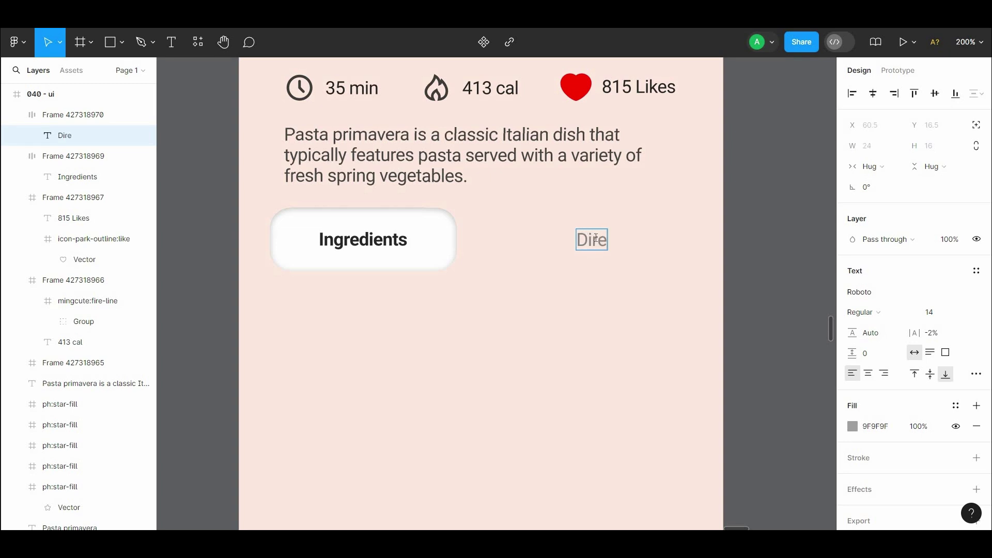
click(756, 243)
Line up the two buttons with the description's left edge and set the spacing between them to 16.
scroll(756, 243, up, 2)
scroll(713, 295, down, 1)
scroll(730, 328, up, 2)
key(shift+0)
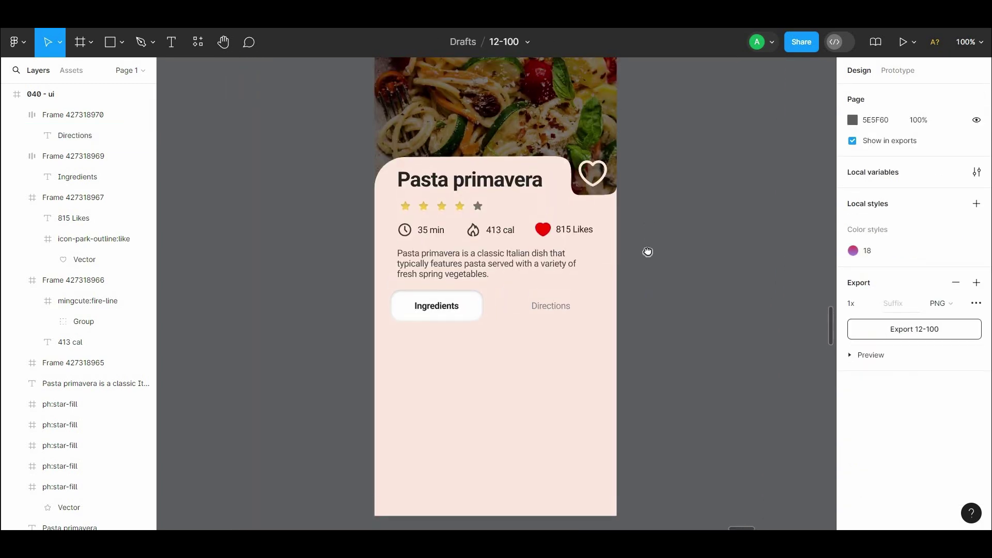
scroll(648, 252, up, 1)
click(560, 312)
shift+click(445, 313)
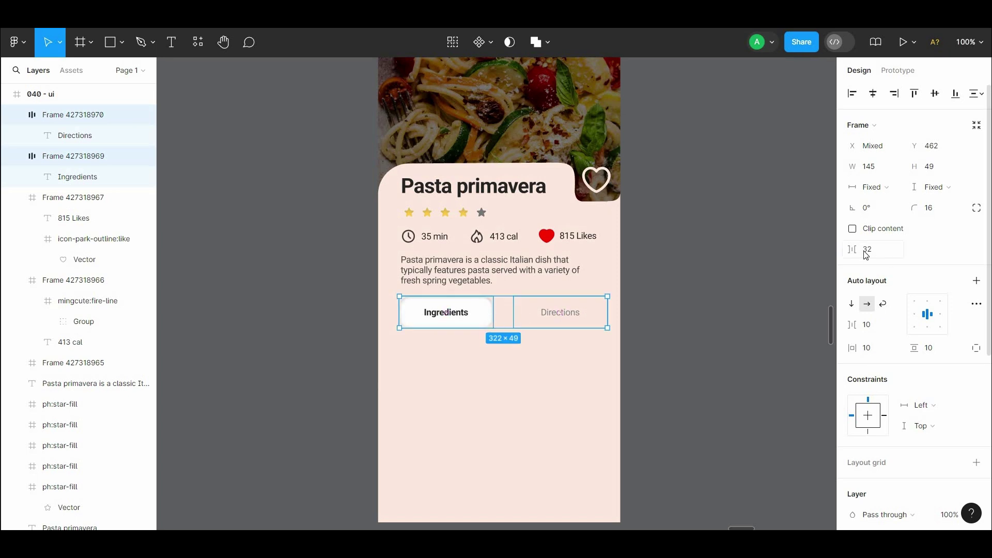
drag(851, 250, 537, 323)
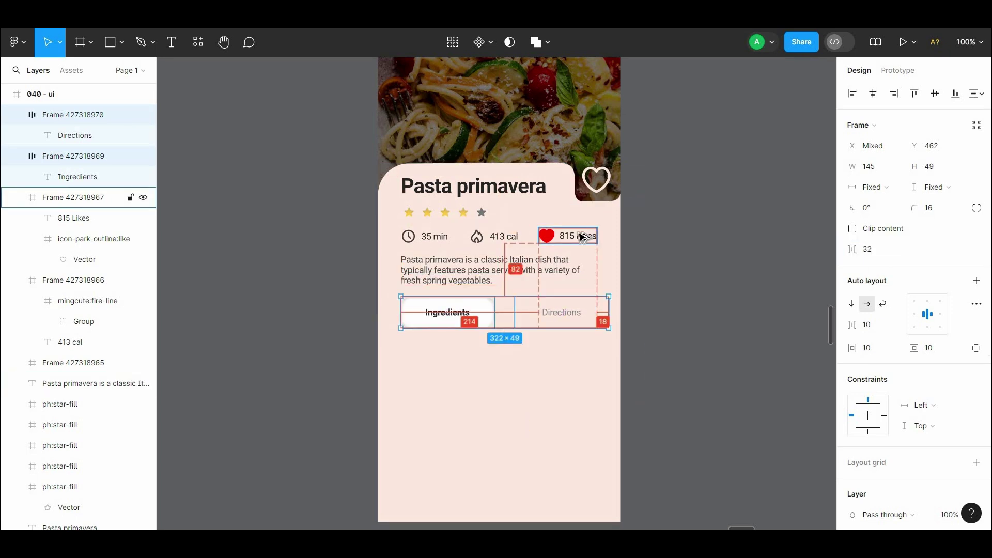
text(16)
key(Return)
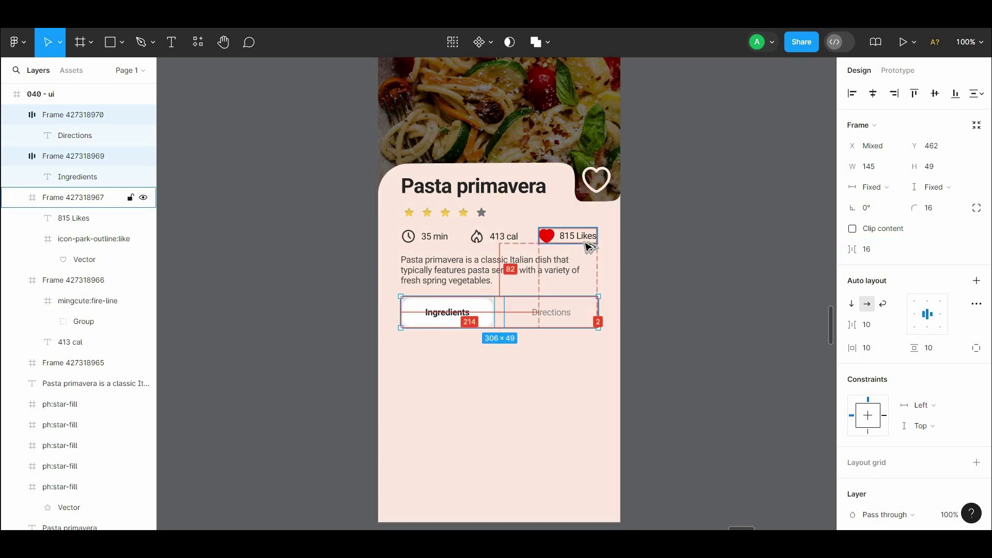
click(777, 261)
Move the Directions button to 14 px from Ingredients and combine both in one horizontal auto layout frame.
click(583, 312)
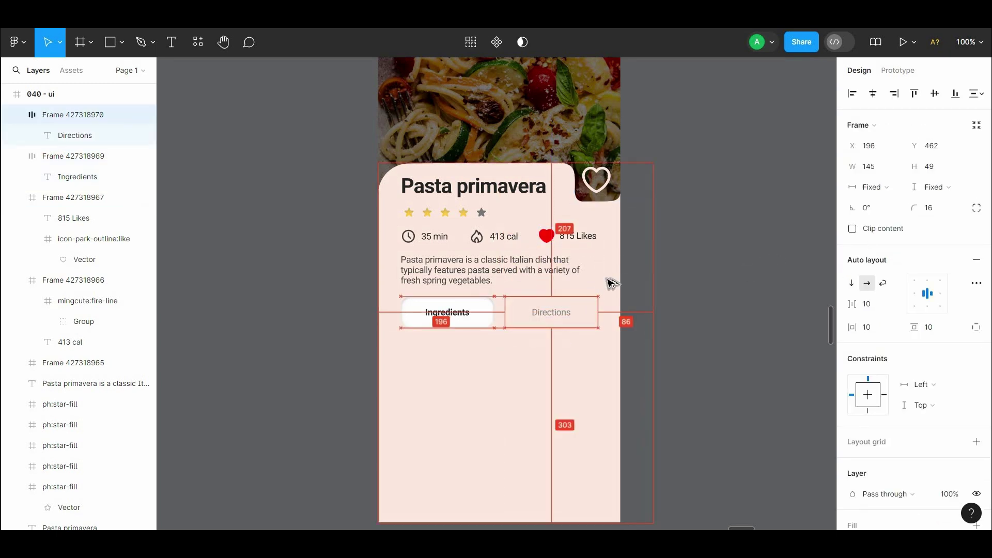
click(611, 249)
click(666, 261)
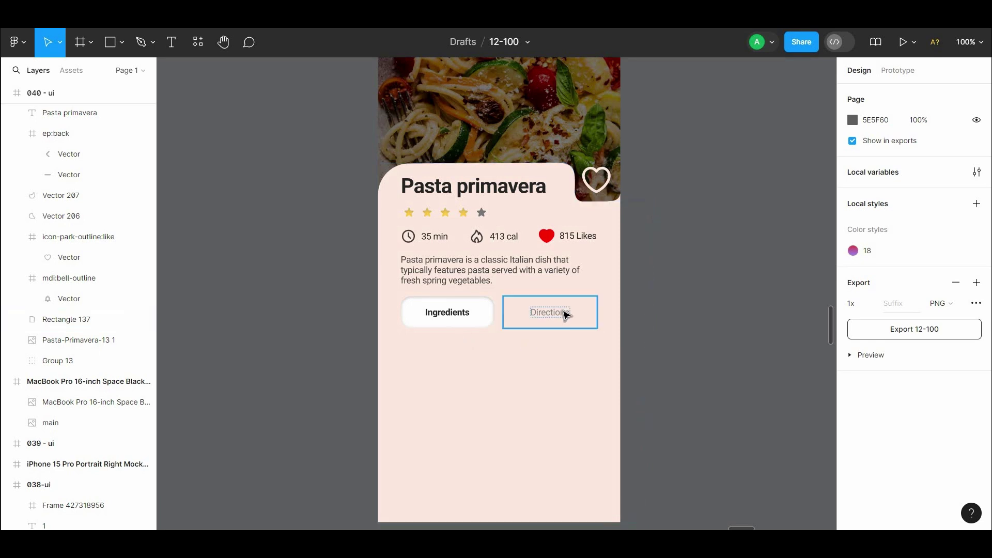
drag(609, 307, 481, 316)
click(977, 282)
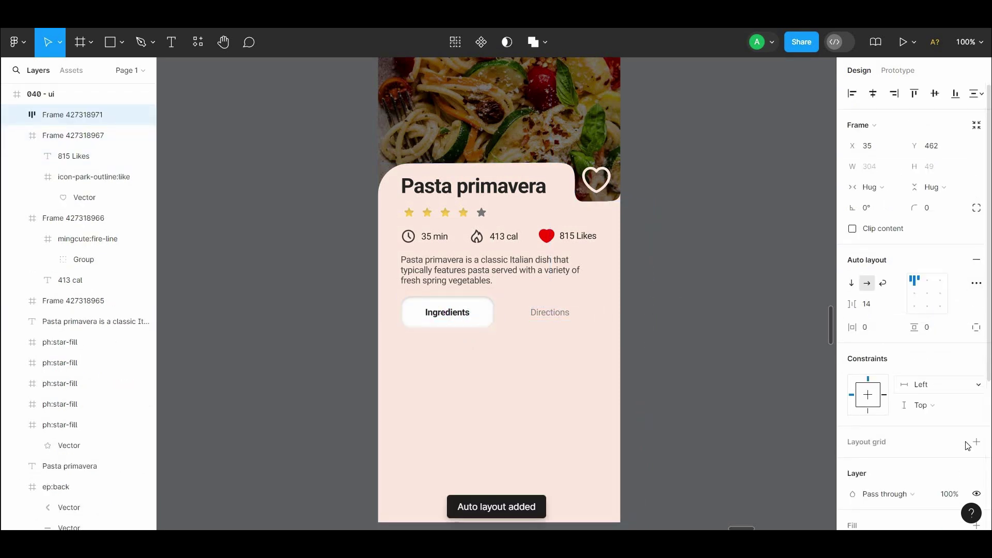
Give the frame around both buttons a 353535 fill at 13% opacity.
scroll(990, 361, down, 3)
click(976, 414)
click(853, 434)
drag(695, 315, 635, 324)
drag(820, 389, 733, 389)
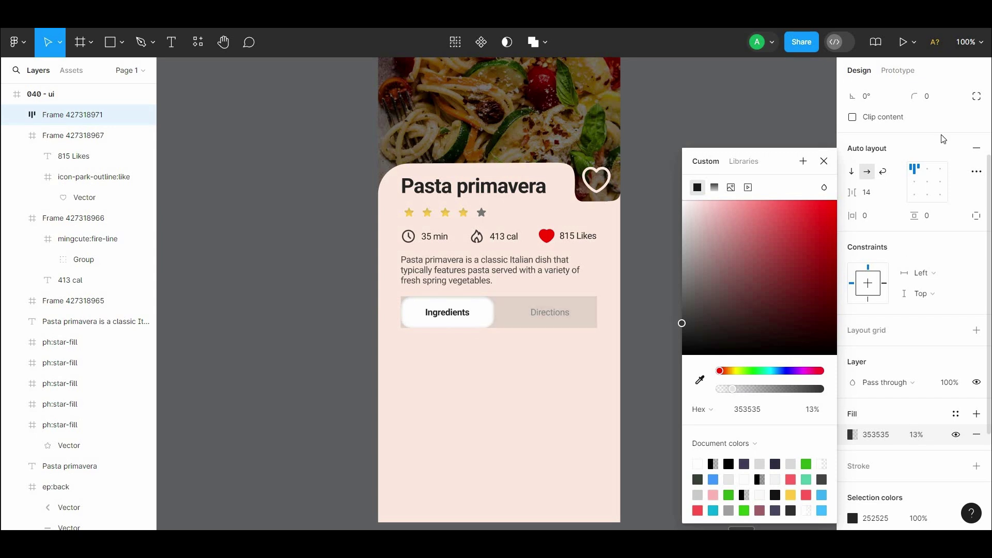
Round the corners of the frame around the two buttons and darken the grey fill of the Directions label.
click(765, 135)
mouse_move(739, 192)
mouse_down()
mouse_move(739, 209)
mouse_move(749, 175)
mouse_up()
double_click(570, 312)
click(573, 312)
click(852, 390)
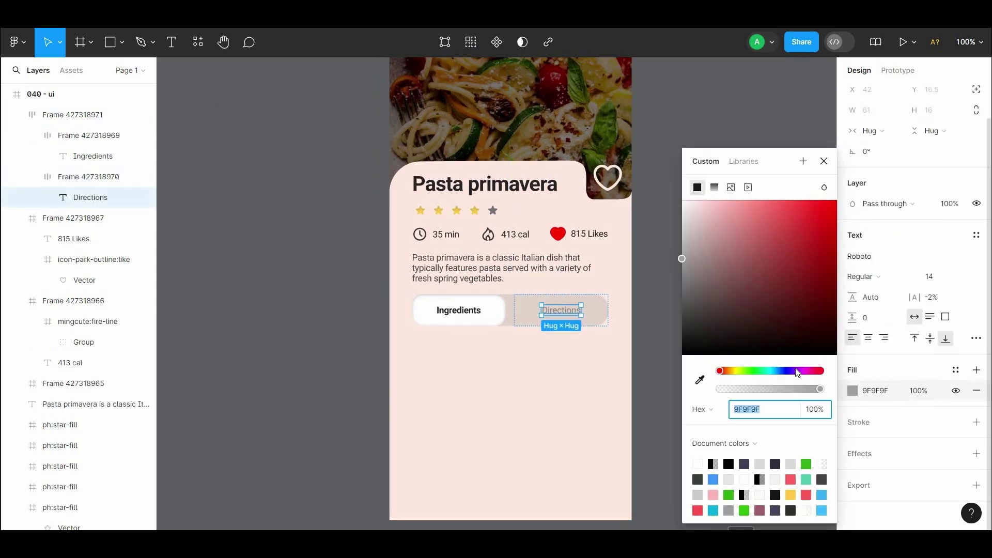
drag(685, 261, 684, 283)
click(671, 290)
scroll(671, 277, up, 3)
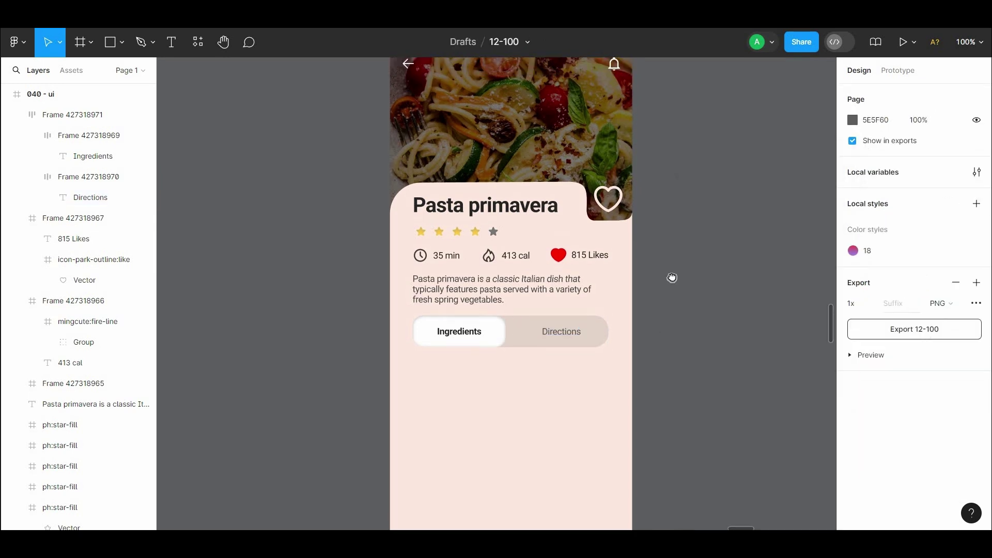
scroll(682, 354, down, 3)
Combine the peach panel rectangle and the two corner vectors beside the heart notch into one frame.
click(643, 342)
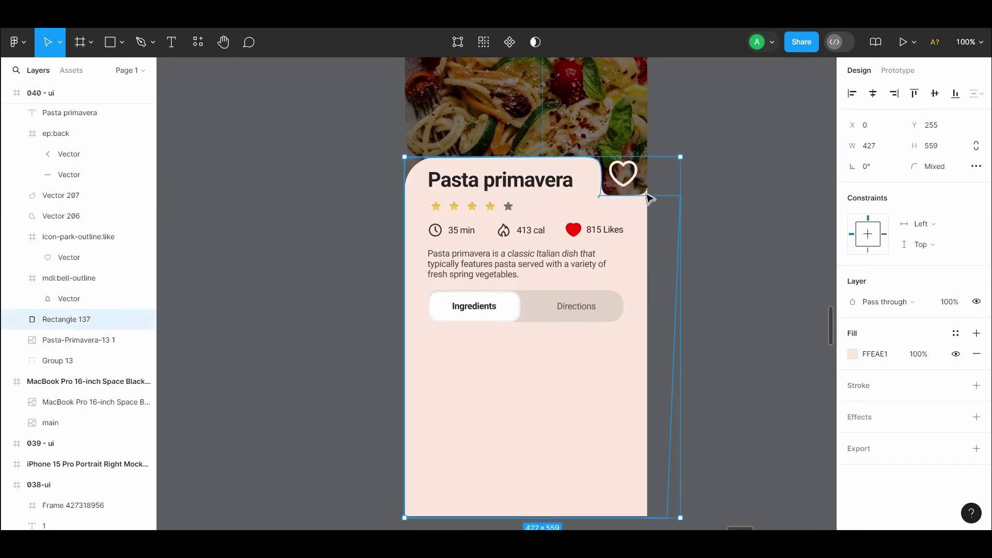
shift+click(650, 198)
shift+click(595, 194)
right_click(596, 194)
click(631, 311)
Give the peach panel frame an inner shadow effect with an X offset of -1.
scroll(909, 361, down, 2)
click(977, 452)
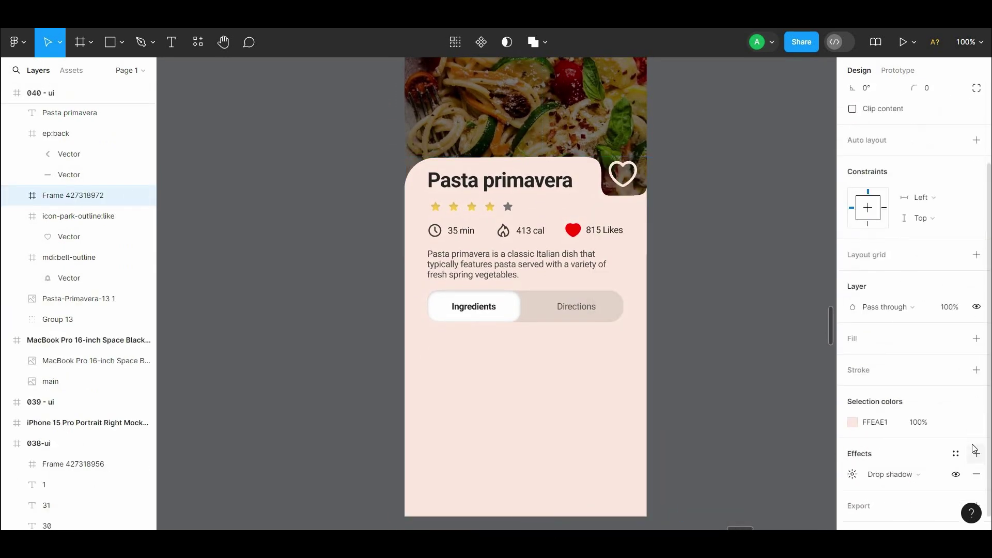
click(890, 475)
click(889, 458)
click(848, 474)
drag(697, 468, 695, 486)
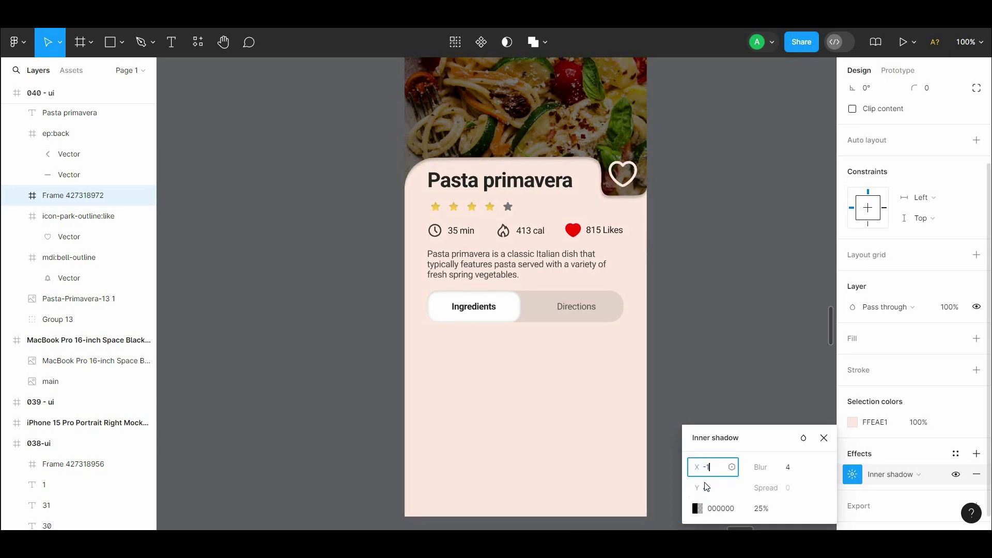
click(720, 315)
drag(713, 319, 699, 360)
Search the Iconify plugin for "next" icons.
scroll(459, 196, up, 3)
right_click(304, 187)
mouse_move(347, 305)
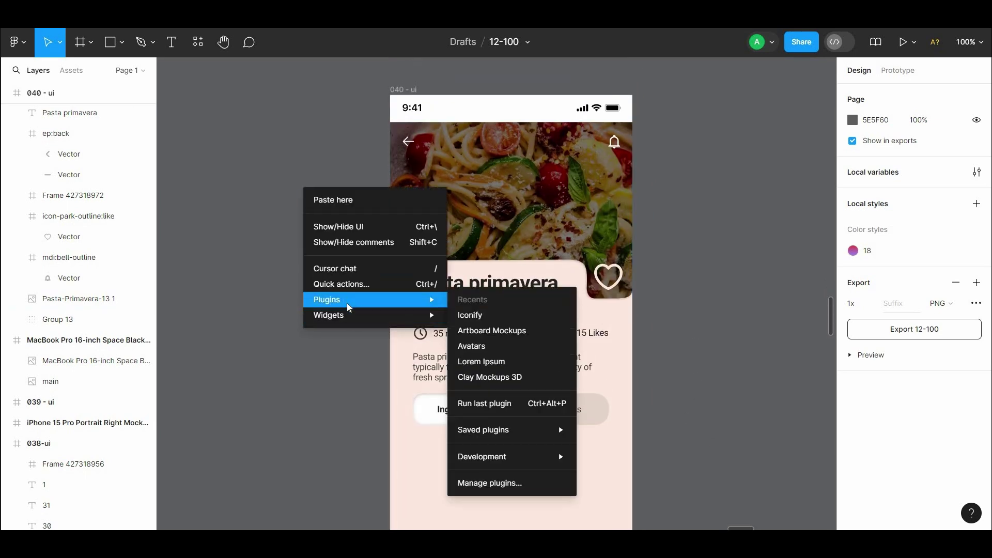
click(469, 315)
click(625, 179)
text(nex)
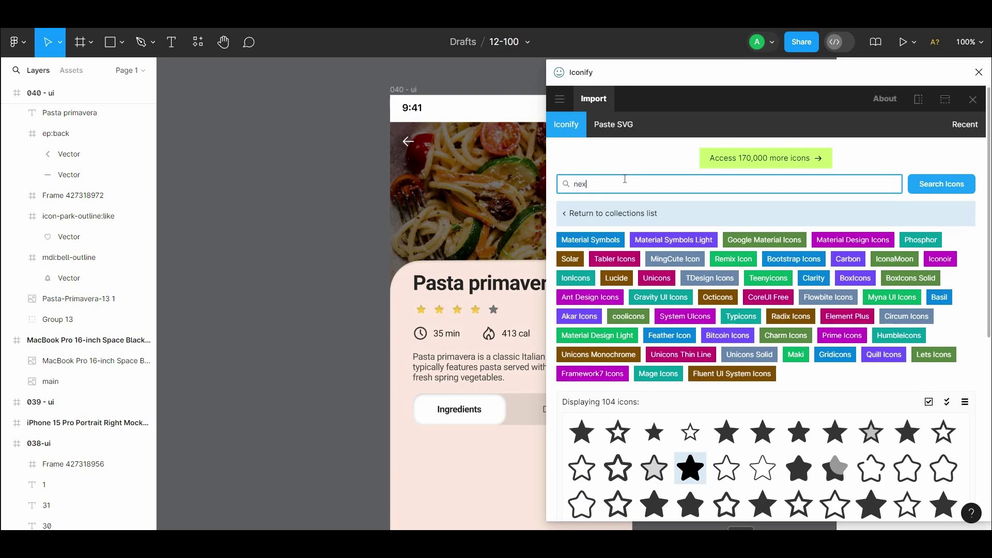
text(t)
key(Return)
Import the grommet-icons:next chevron in white and place it near the right edge of the pasta photo.
scroll(692, 362, down, 3)
click(691, 365)
scroll(908, 365, down, 3)
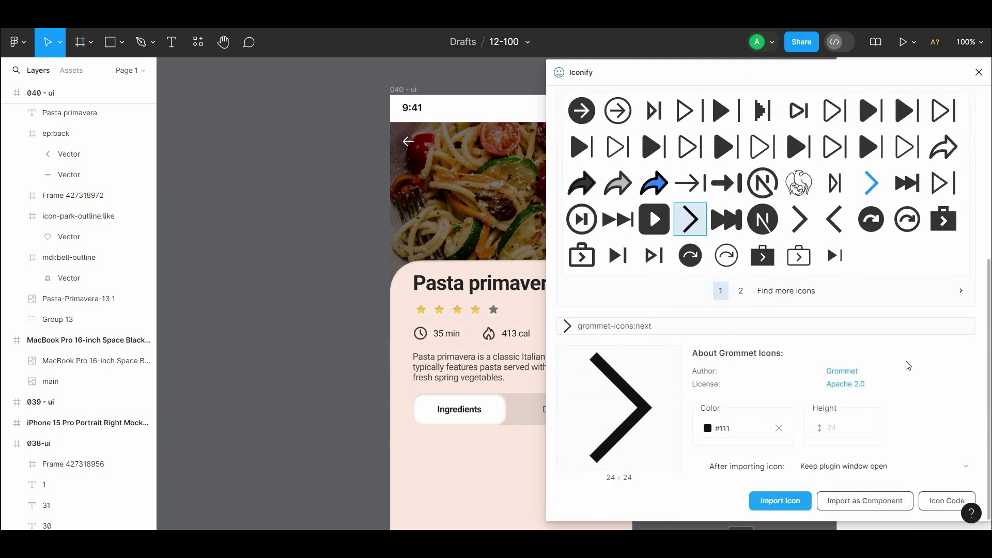
click(691, 226)
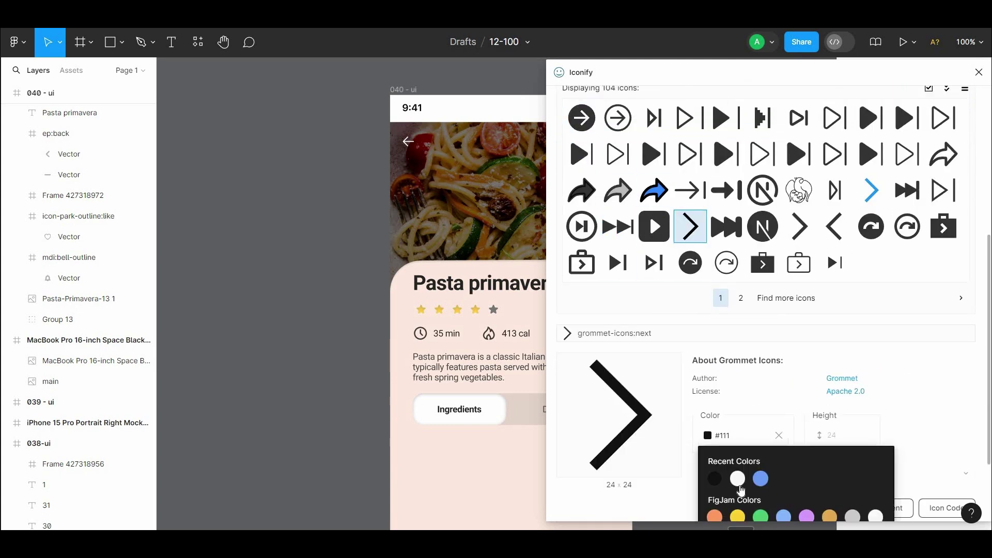
click(780, 501)
drag(643, 284, 611, 201)
click(795, 317)
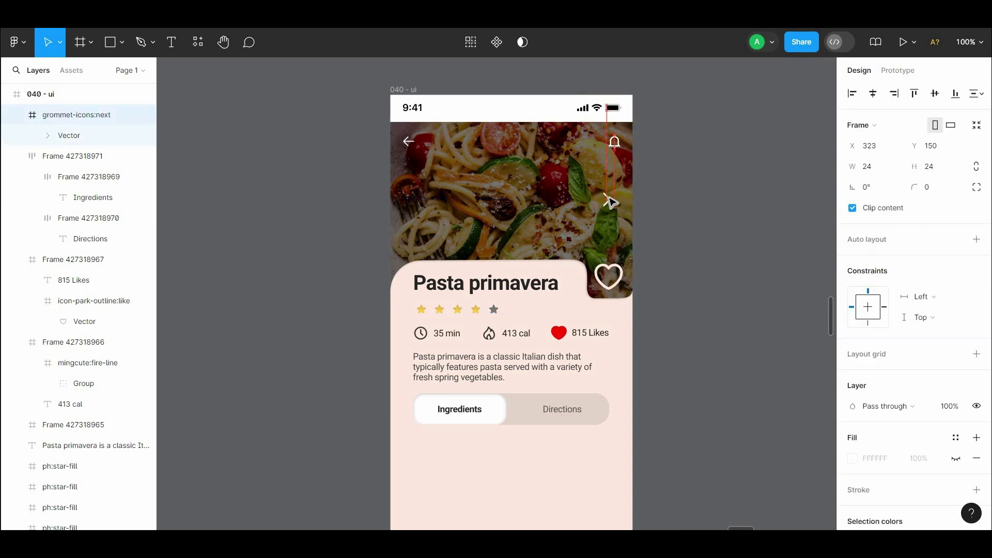
Duplicate the chevron to the left side of the photo at the same height and rotate the copy 180°.
drag(533, 203, 411, 199)
click(886, 189)
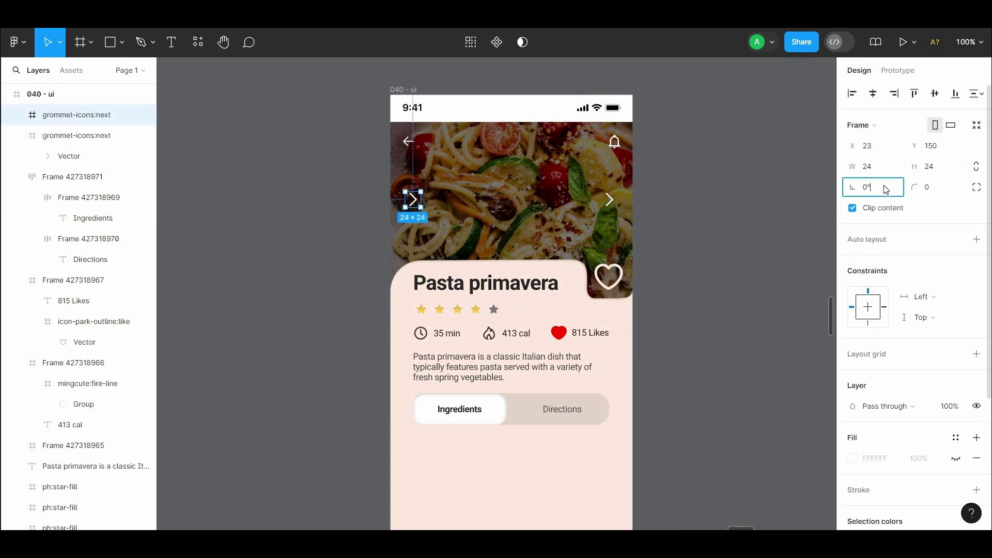
text(180)
key(Return)
Shift both chevrons inward on the photo, the right one to X 310 and the left one to X 60.
click(604, 203)
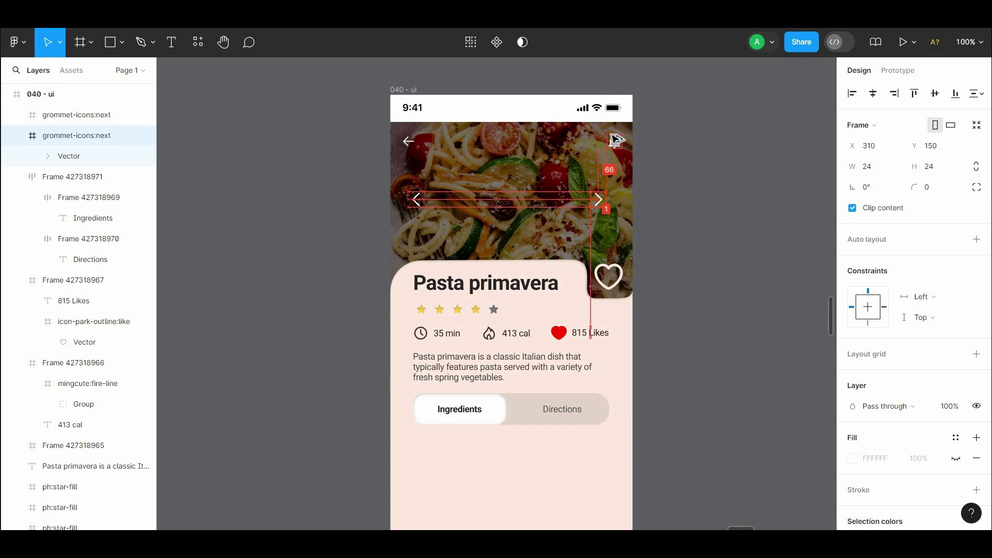
click(415, 200)
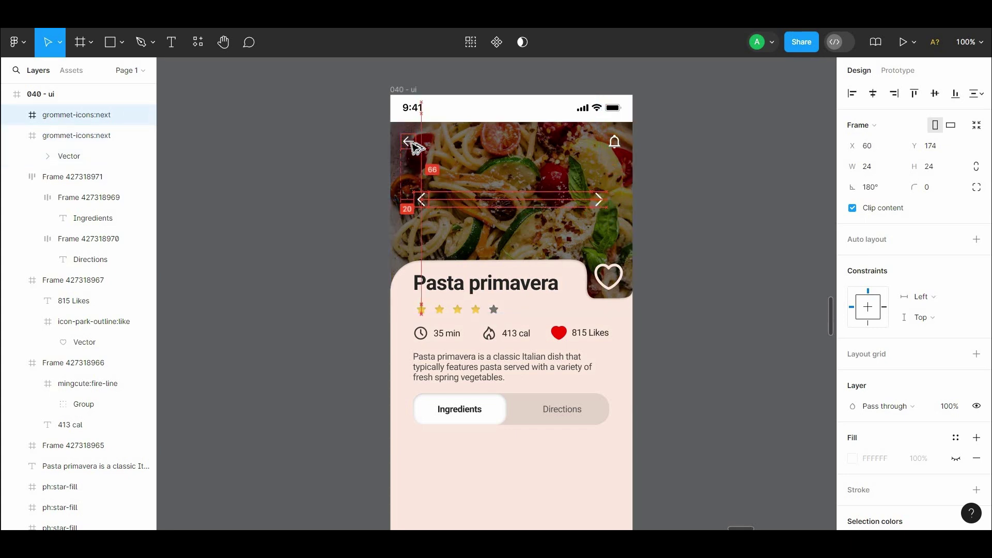
click(639, 180)
Duplicate the Pasta primavera title onto the photo, shorten the copy to "Pasta" and fill it white.
drag(522, 287, 556, 196)
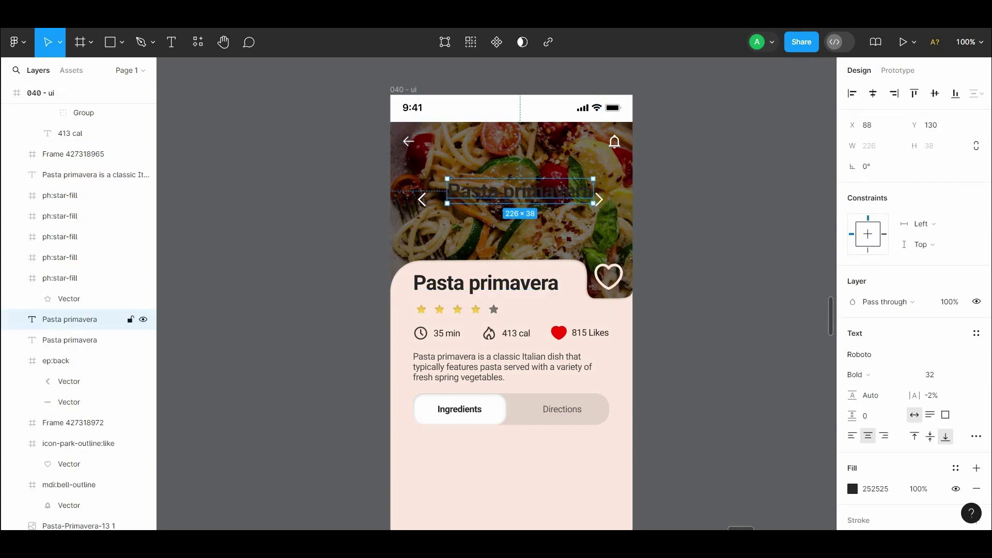
key(BackSpace)
click(853, 489)
drag(730, 263, 680, 197)
click(659, 199)
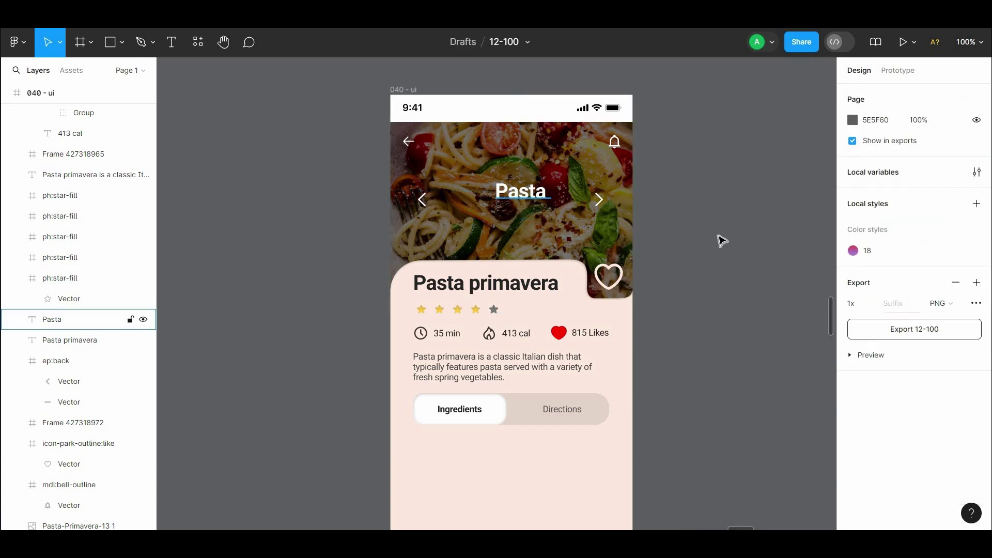
Set the Pasta heading's font size to 48 and centre it between the two chevrons.
click(522, 192)
click(960, 375)
click(950, 420)
drag(533, 203, 516, 204)
click(710, 161)
Draw a text box about 302 × 307 below the toggle with left-aligned text at size 14.
scroll(713, 176, down, 4)
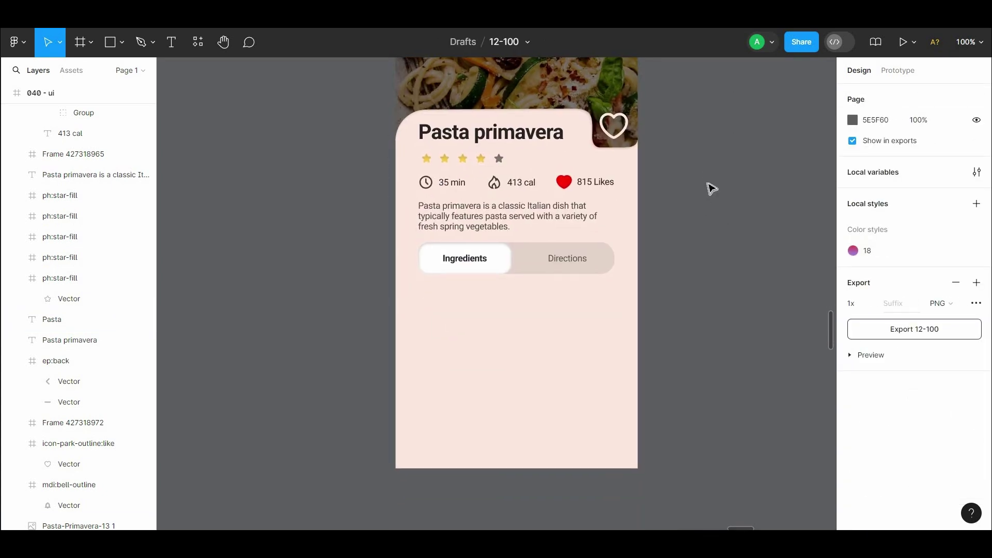
click(171, 42)
drag(419, 284, 613, 483)
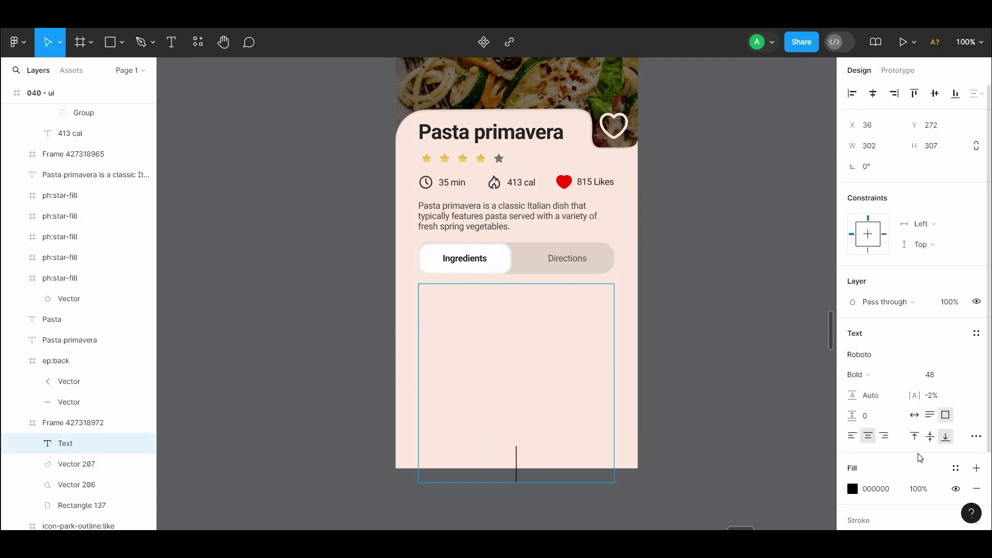
click(965, 374)
click(943, 250)
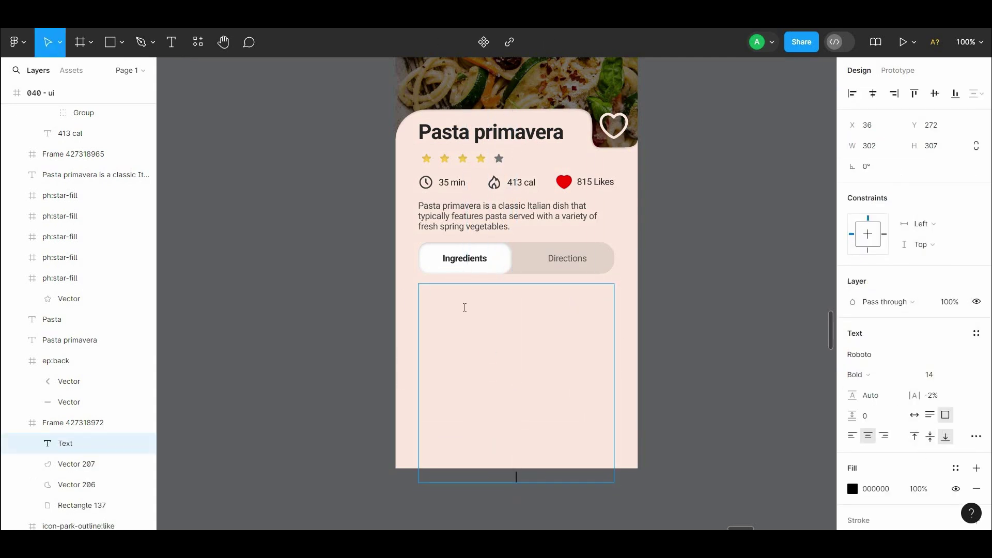
text(xx)
click(851, 436)
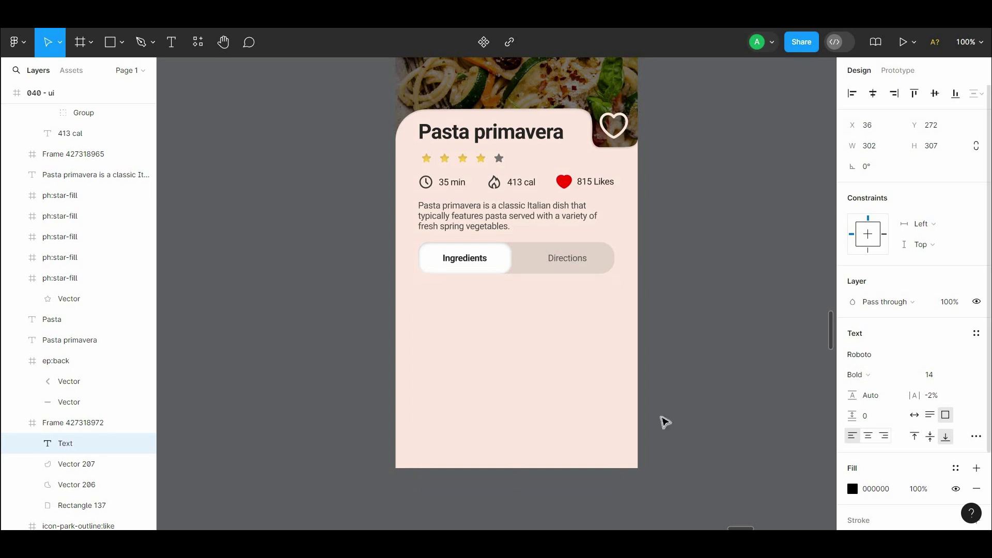
Paste the pasta ingredients list into the text box and position it below the toggle.
key(ctrl+v)
key(Escape)
key(Escape)
mouse_move(513, 259)
mouse_down()
mouse_move(520, 326)
mouse_move(512, 270)
mouse_up()
drag(513, 315, 514, 356)
Recolour the ingredients list to the dark brown 332F25, starting from a yellow sampled from the rating stars.
click(852, 489)
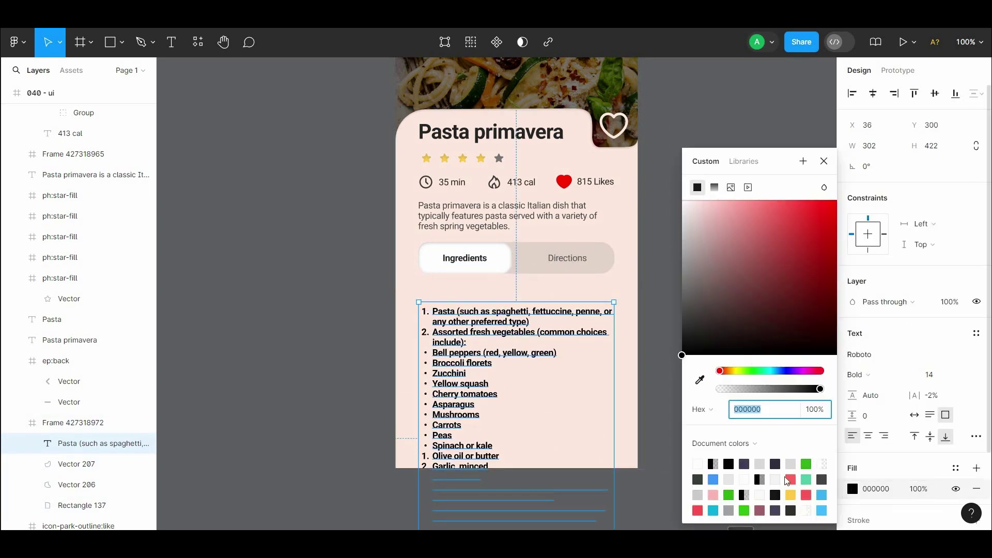
click(791, 495)
click(727, 370)
drag(793, 281, 839, 314)
drag(740, 370, 737, 371)
click(699, 379)
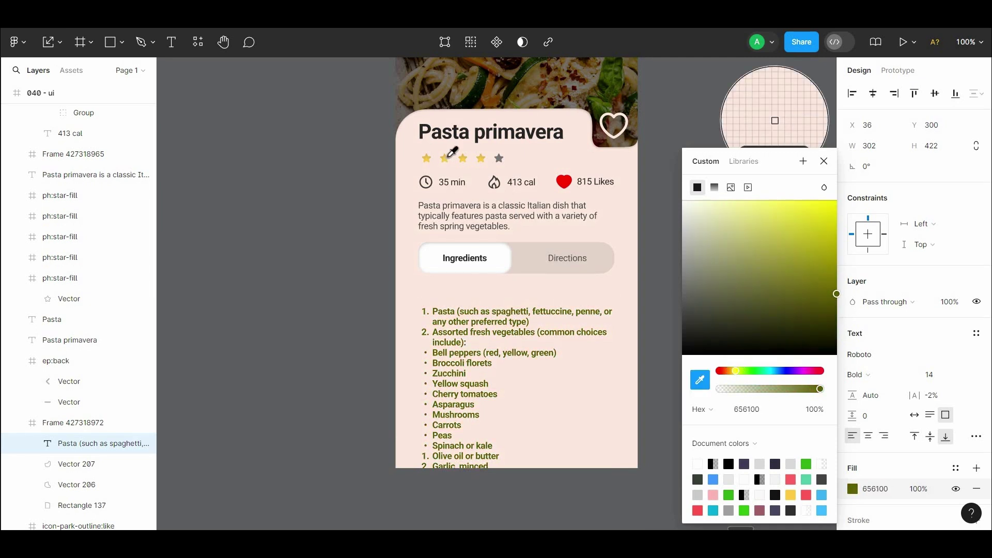
click(446, 158)
drag(774, 261, 786, 275)
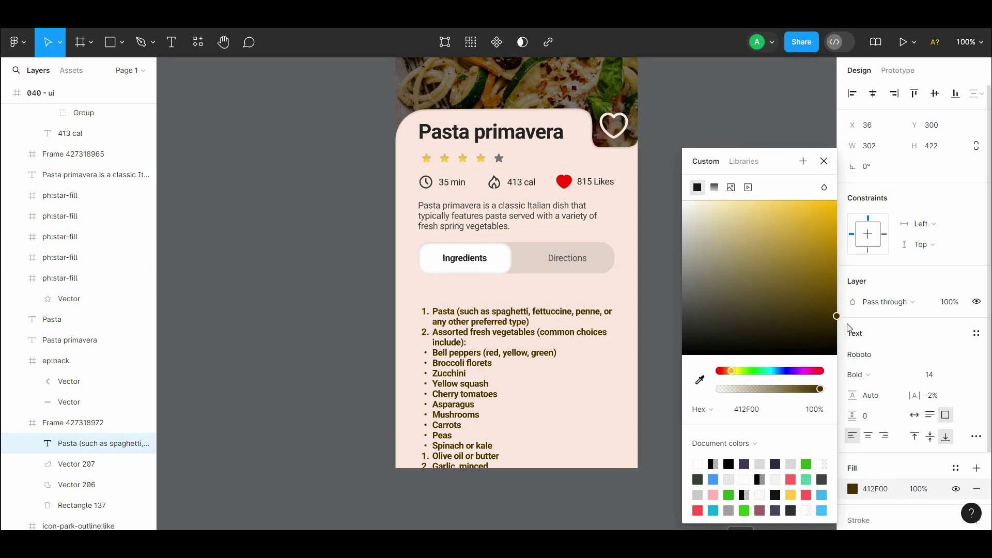
key(Escape)
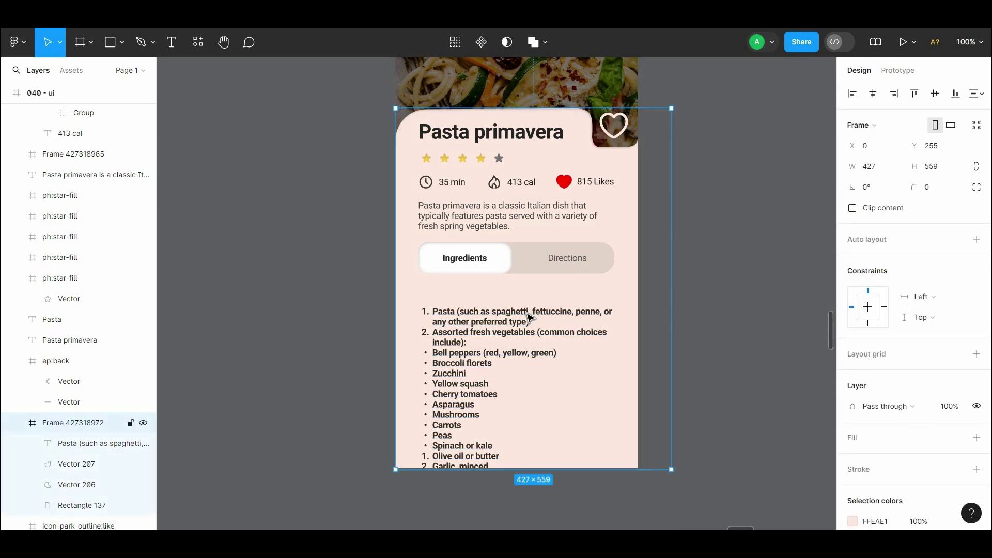
Set the ingredients list's font weight to SemiBold.
click(858, 374)
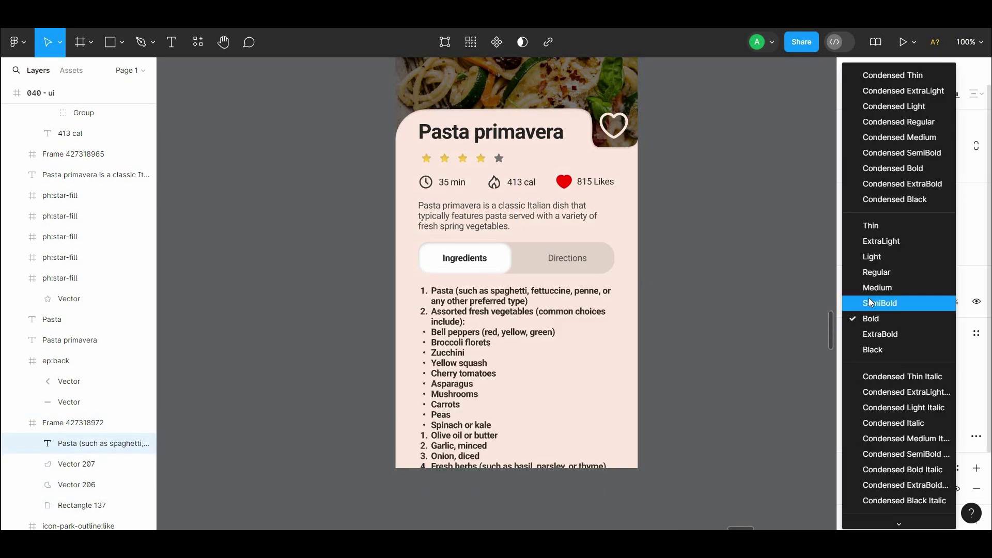
click(552, 323)
click(519, 326)
key(Escape)
scroll(527, 325, up, 5)
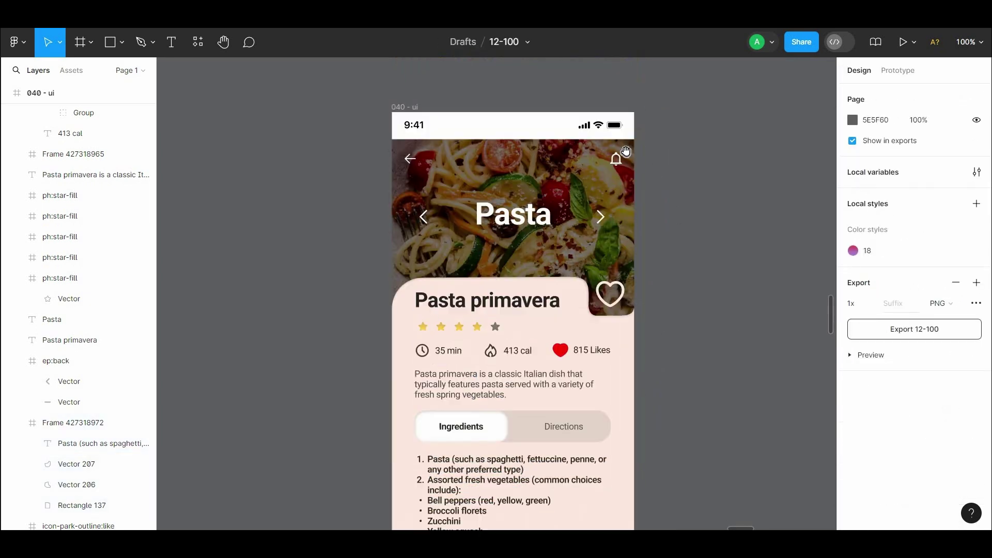
Lengthen the phone screen frame to fit the whole ingredients list and extend the peach panel frame to 427 × 731.
click(405, 211)
scroll(552, 507, down, 8)
key(Escape)
click(600, 434)
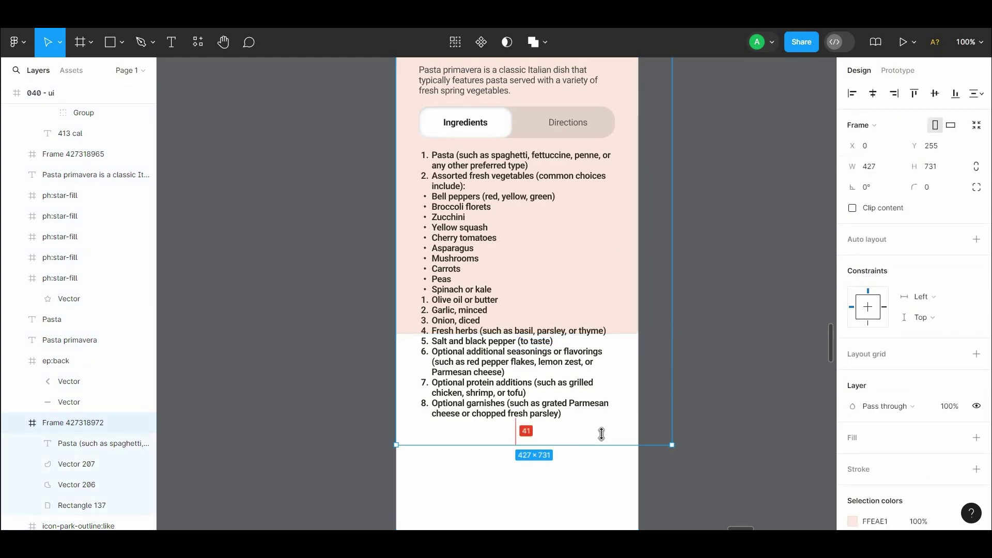
Try to stretch the peach rectangle down to the bottom of the lengthened screen.
scroll(649, 232, down, 3)
click(649, 233)
drag(633, 409, 630, 459)
scroll(724, 290, up, 4)
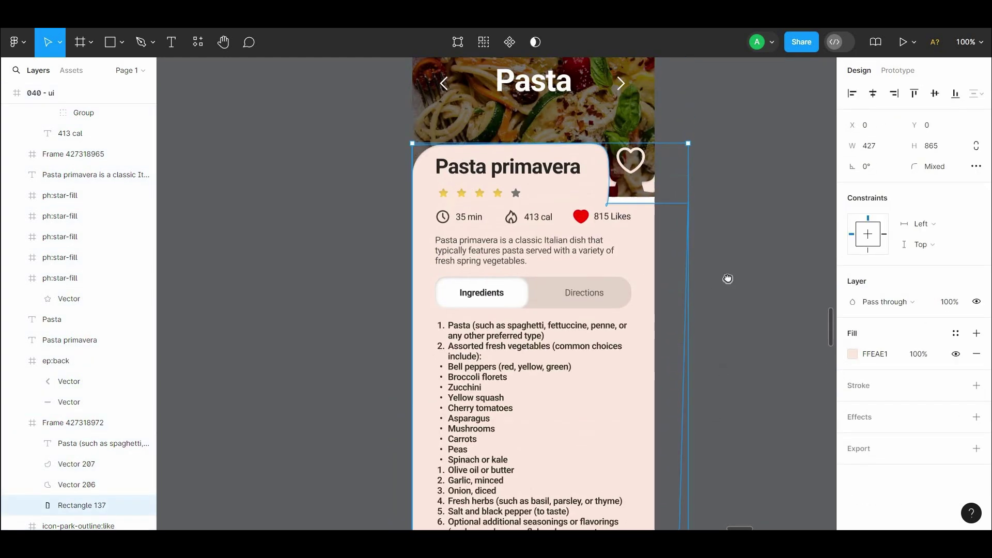
key(ctrl+z)
scroll(748, 248, down, 4)
drag(646, 268, 622, 465)
scroll(620, 292, up, 4)
key(ctrl+minus)
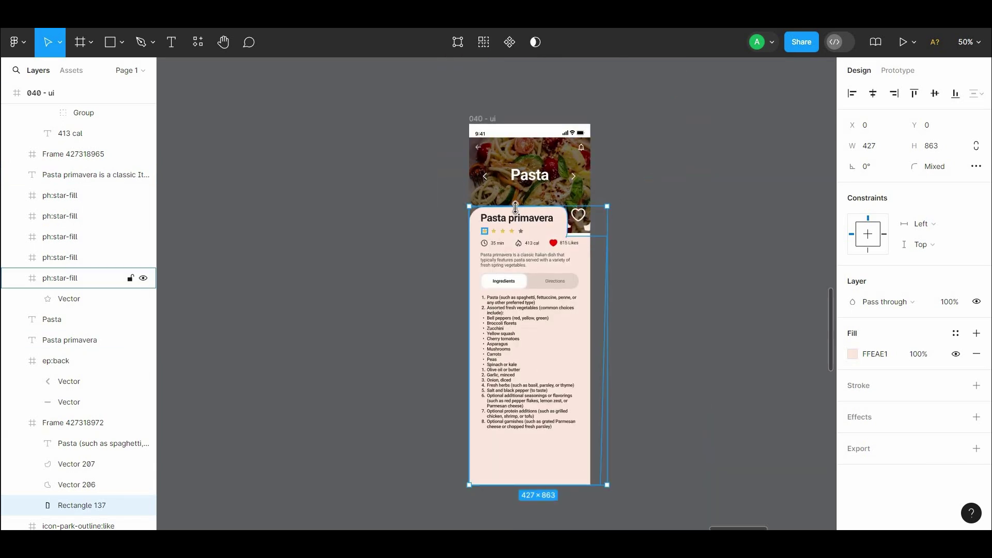
key(ctrl+z)
key(ctrl+z)
Duplicate the peach rectangle over the white lower area of the screen and send the copy to the back.
click(640, 239)
key(ctrl+plus)
scroll(617, 303, down, 3)
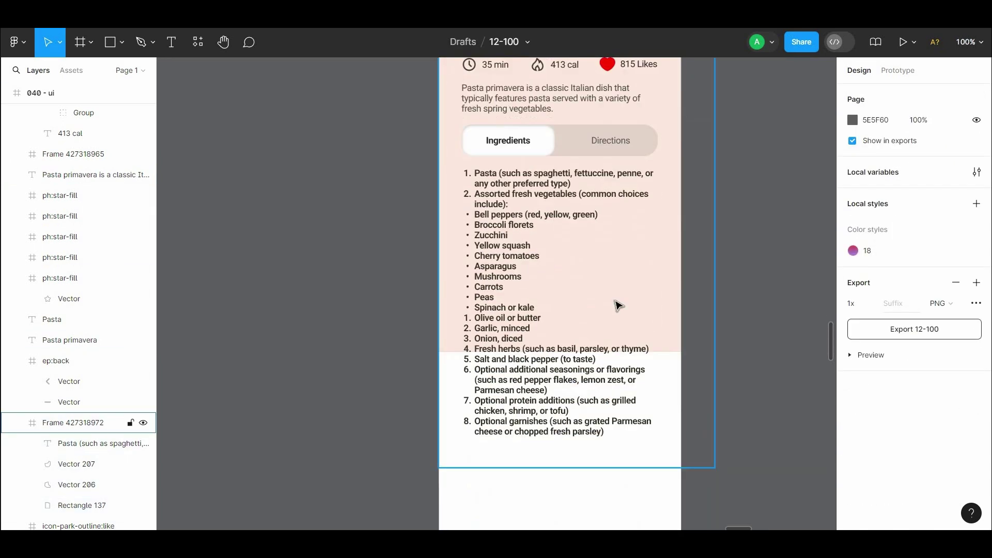
double_click(660, 340)
alt+drag(660, 340, 652, 361)
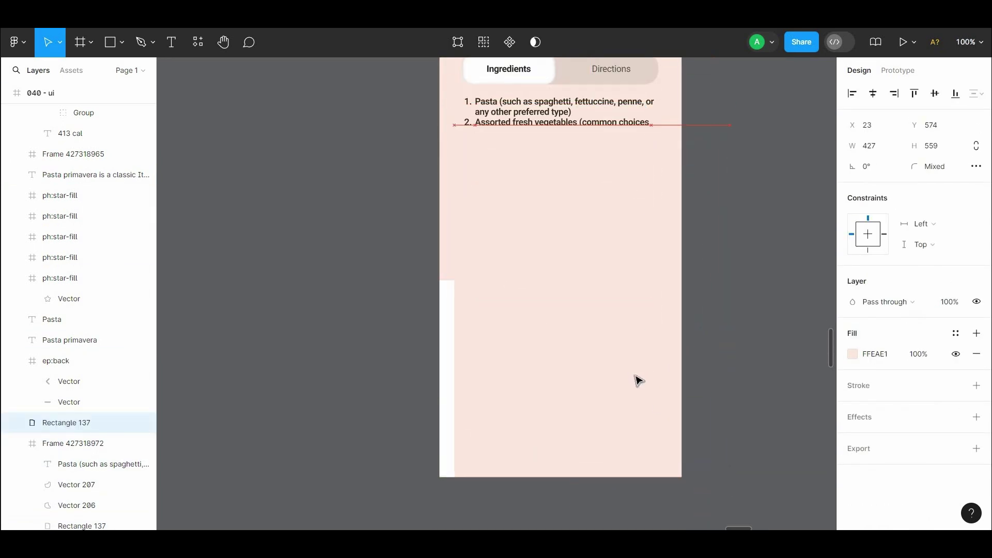
right_click(651, 368)
click(727, 261)
Increase the ingredients list's paragraph spacing and reposition the text just below the Ingredients/Directions toggle.
click(558, 315)
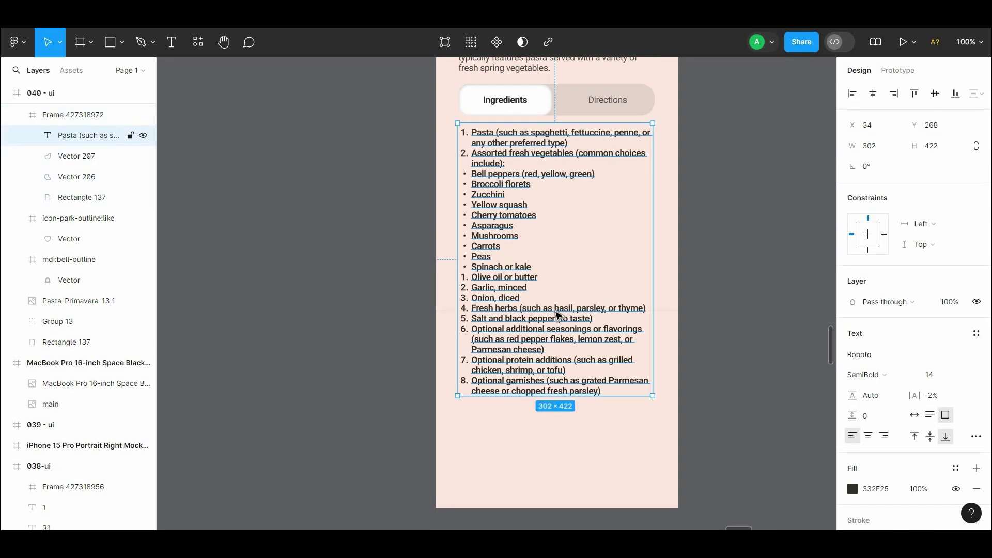
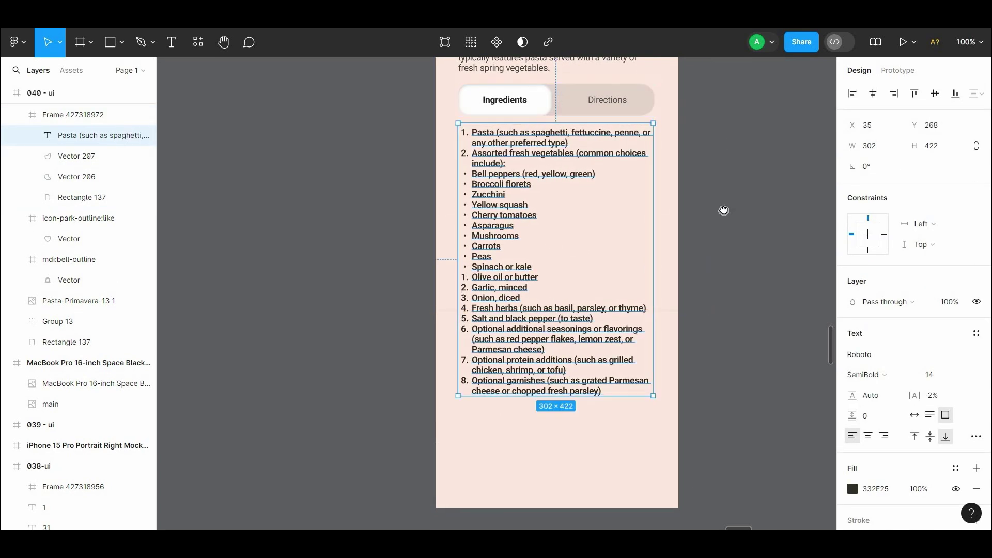
drag(723, 211, 716, 265)
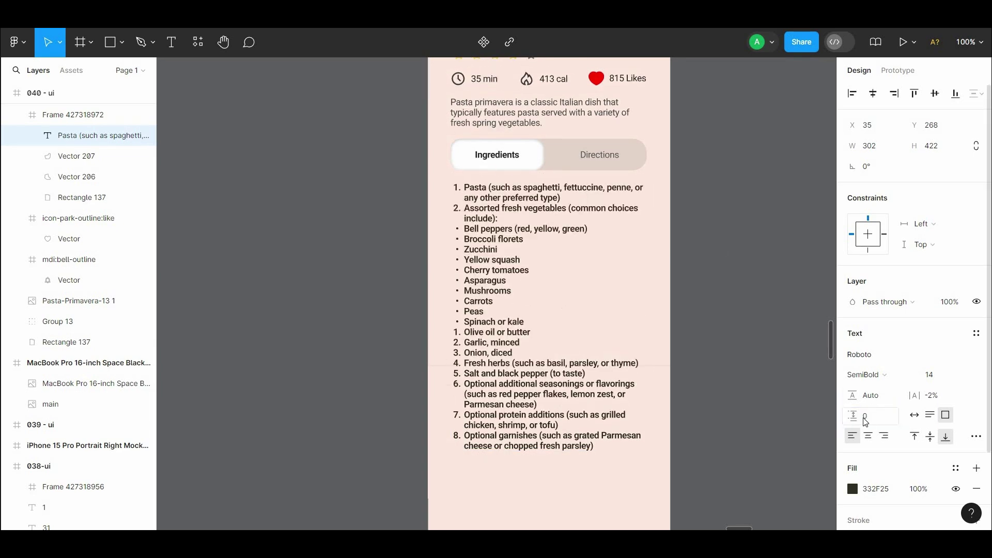
key(ctrl+z)
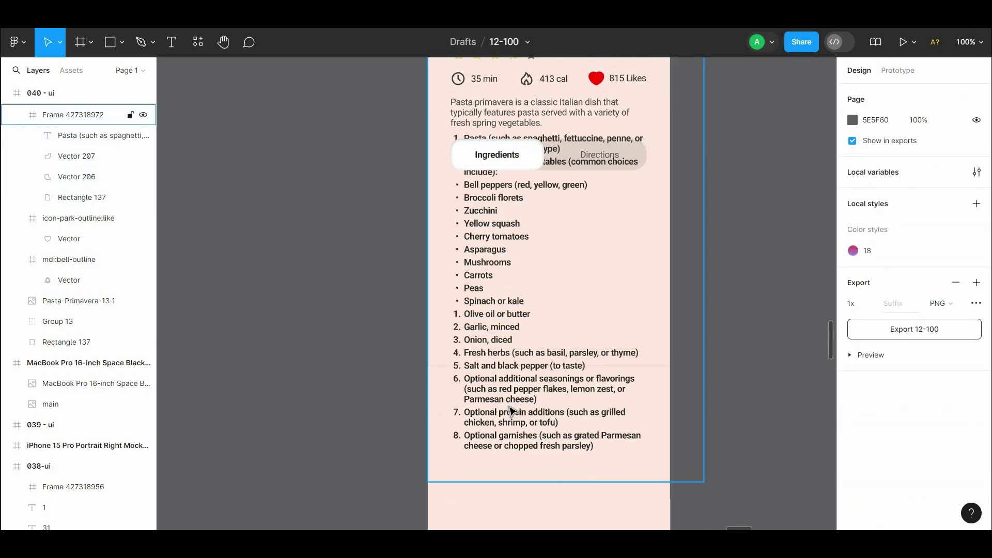
click(729, 271)
scroll(709, 332, up, 3)
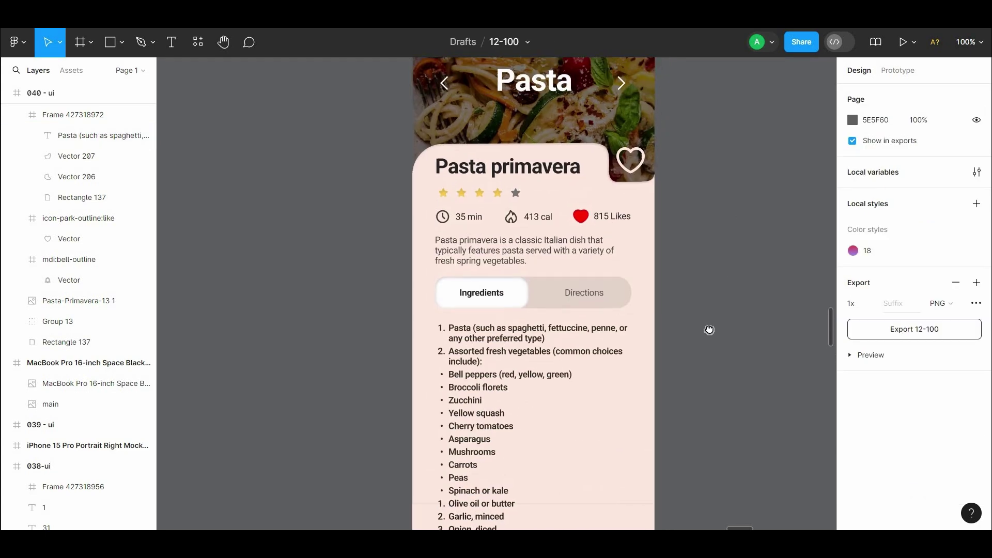
Append the copied optional protein additions and optional garnishes items to the end of the ingredients list.
scroll(709, 332, down, 3)
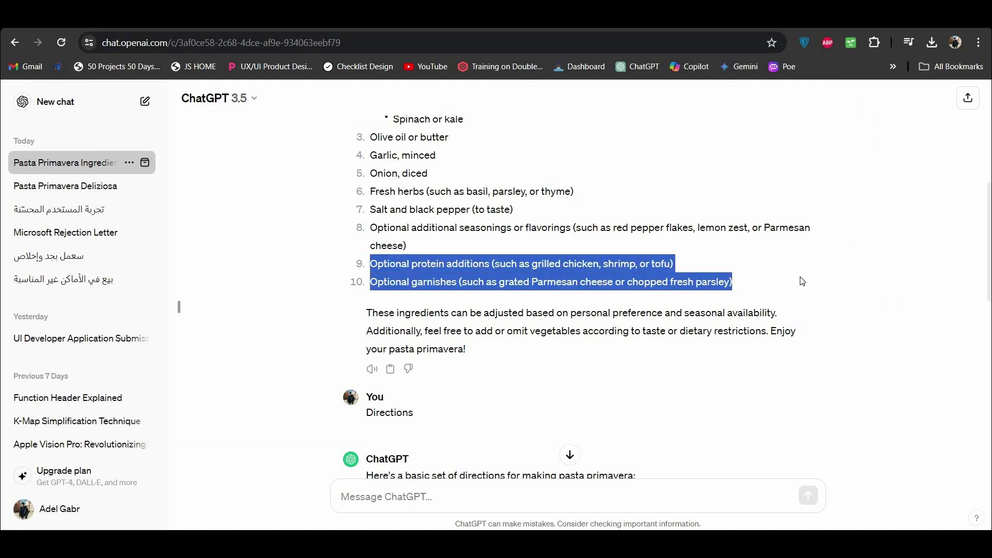
click(545, 350)
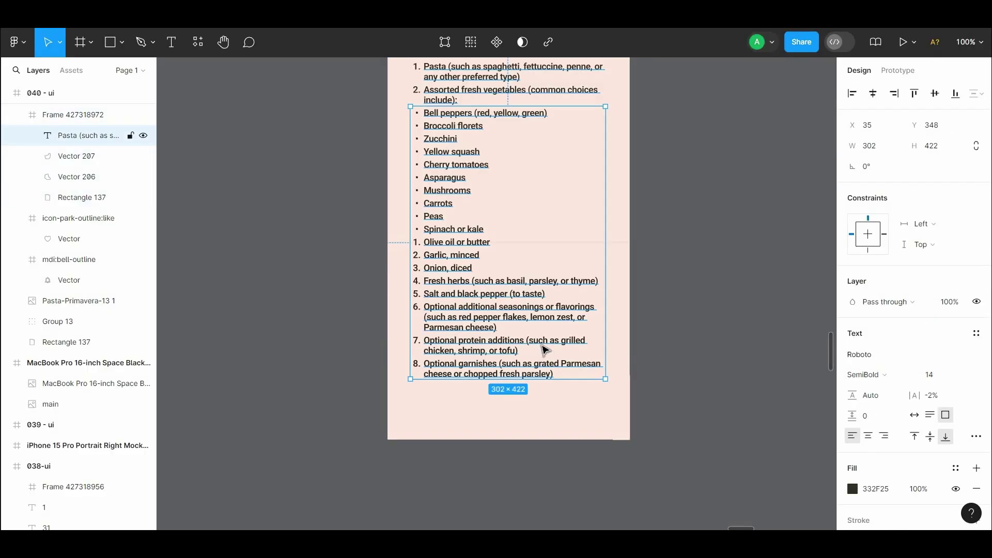
double_click(558, 372)
key(Return)
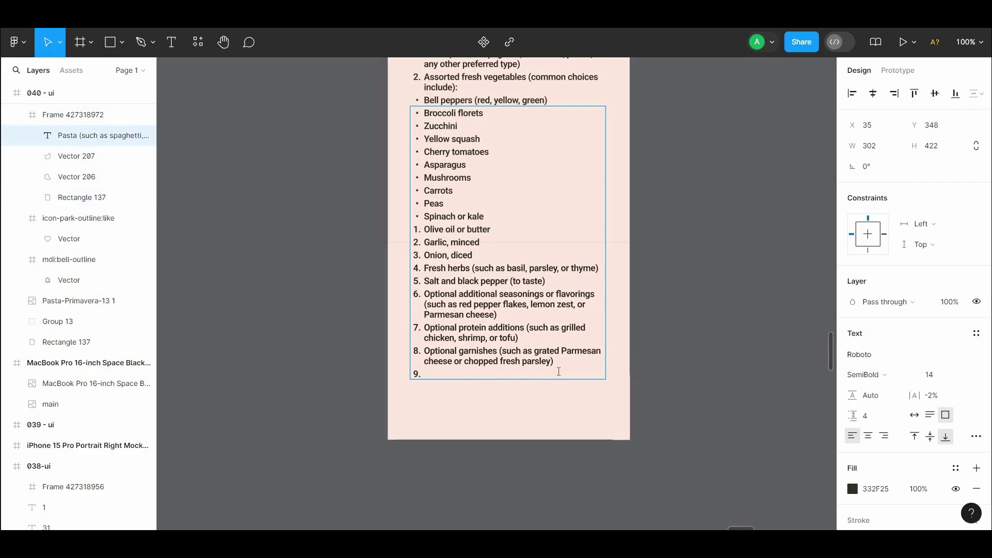
text(Optional protein additions (such as grilled chicken, shrimp, or tofu) Optional garnishes (such as grated Parmesan cheese or chopped fresh parsley))
click(700, 348)
Extend the ingredients text box to 302 × 564 and move it just below the Ingredients/Directions toggle.
scroll(468, 253, up, 3)
click(469, 253)
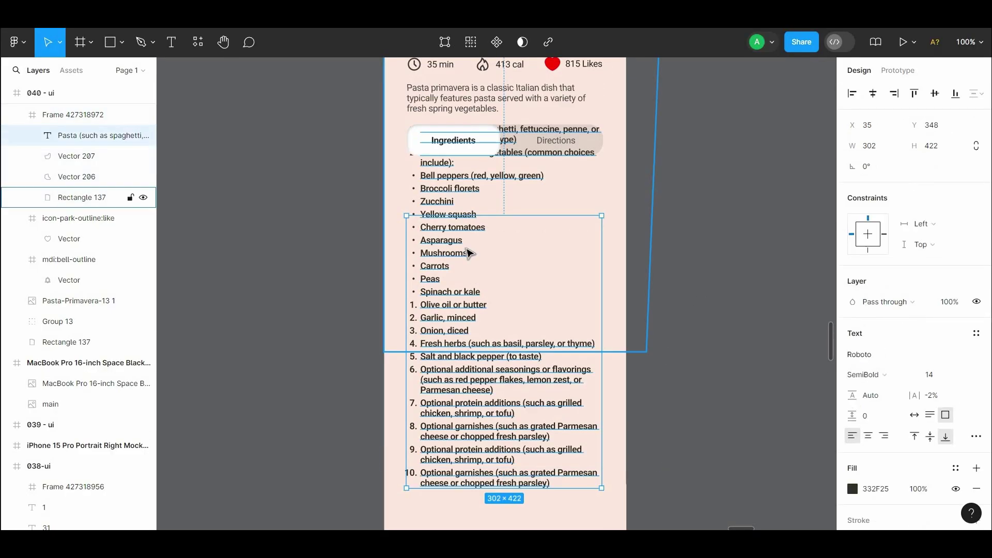
click(443, 367)
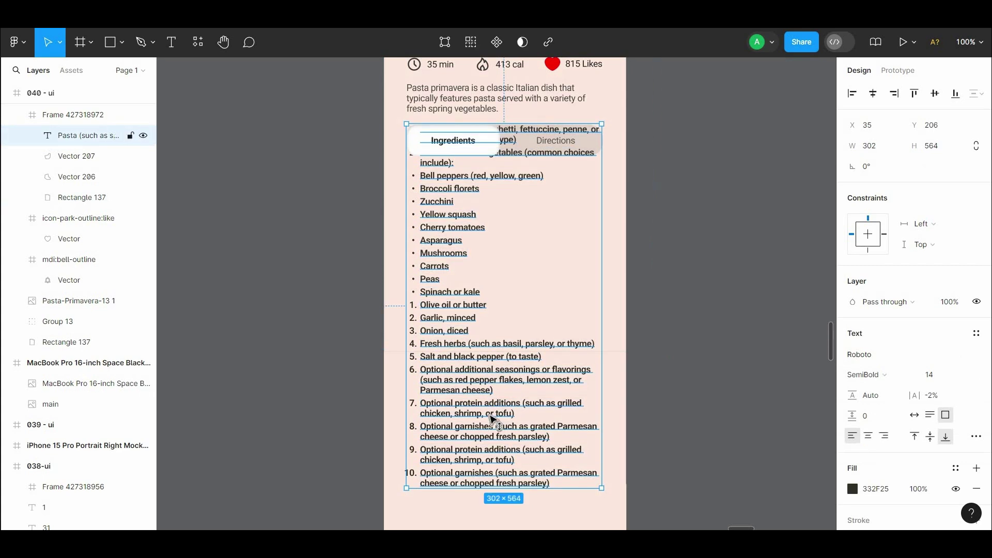
drag(496, 428, 494, 446)
click(698, 239)
scroll(706, 328, up, 1)
scroll(692, 315, down, 3)
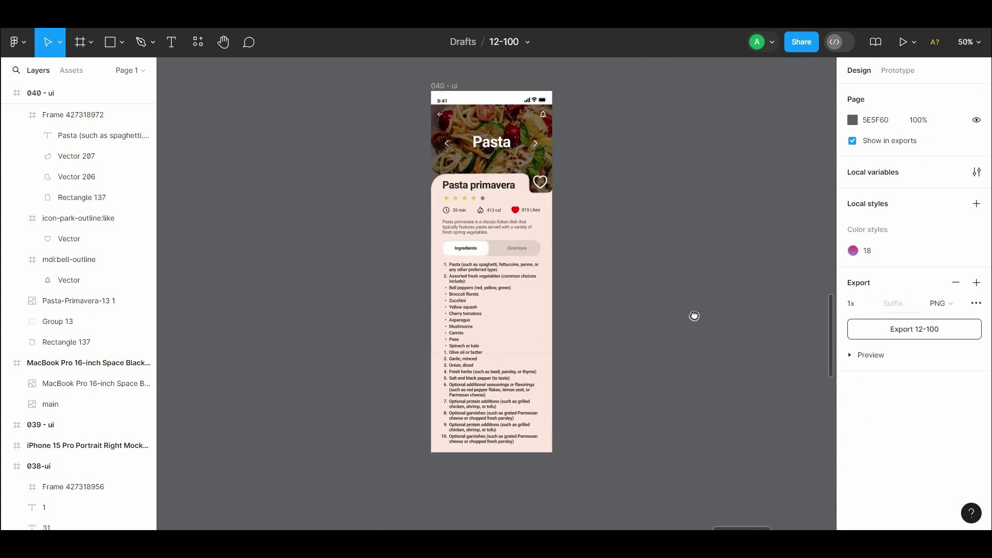
Set the ingredients list text's opacity to 90%.
scroll(691, 335, up, 2)
scroll(692, 336, up, 3)
scroll(620, 387, down, 3)
click(495, 488)
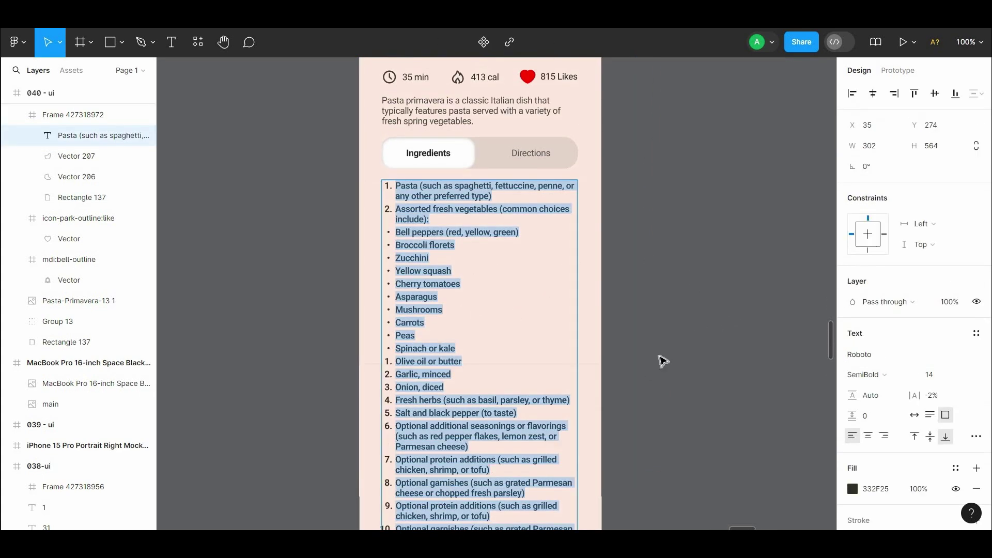
key(9)
click(661, 388)
Duplicate the 040 - ui screen to its right and shorten the copy so that it crops the ingredients list.
drag(662, 388, 634, 485)
key(ctrl+minus)
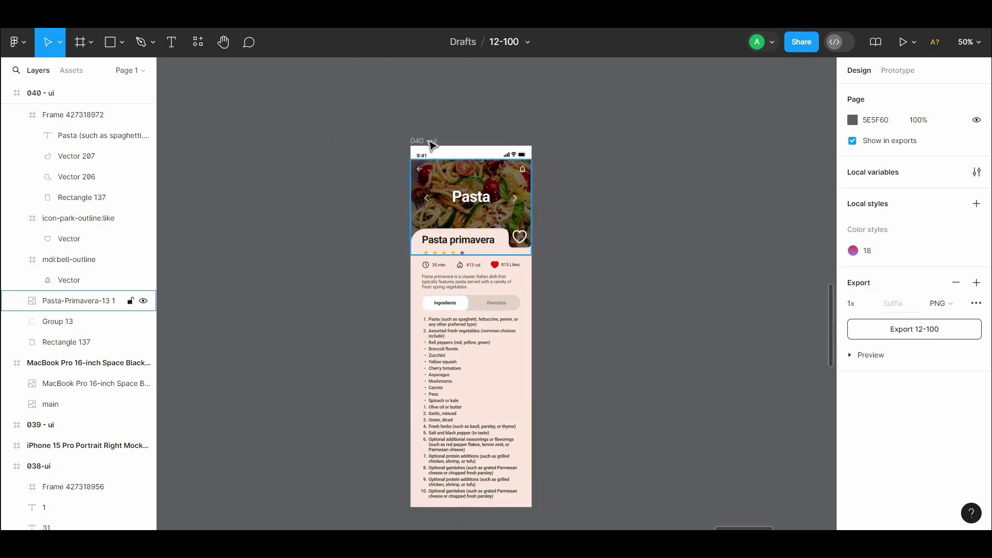
drag(429, 141, 557, 141)
drag(761, 204, 690, 178)
drag(527, 482, 527, 363)
key(f)
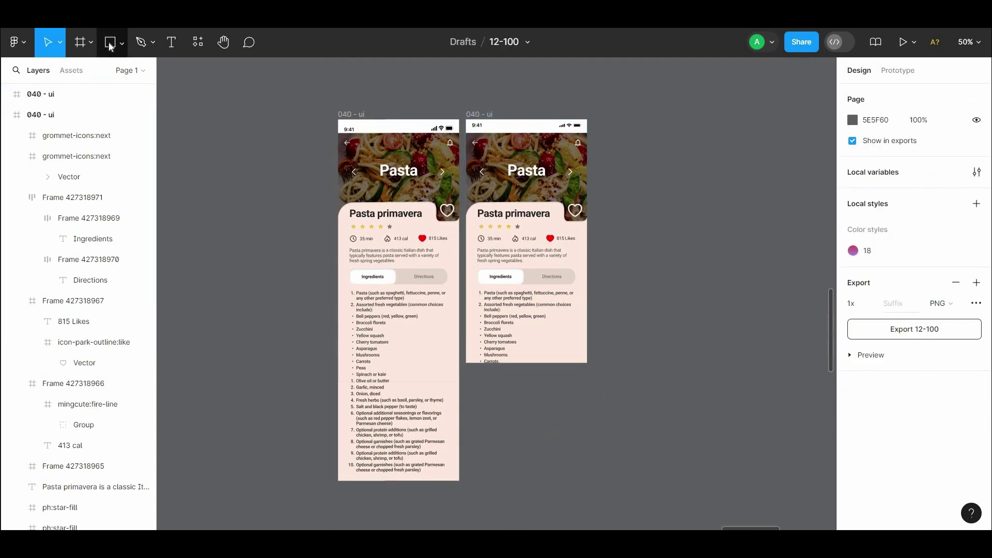
click(877, 176)
key(Delete)
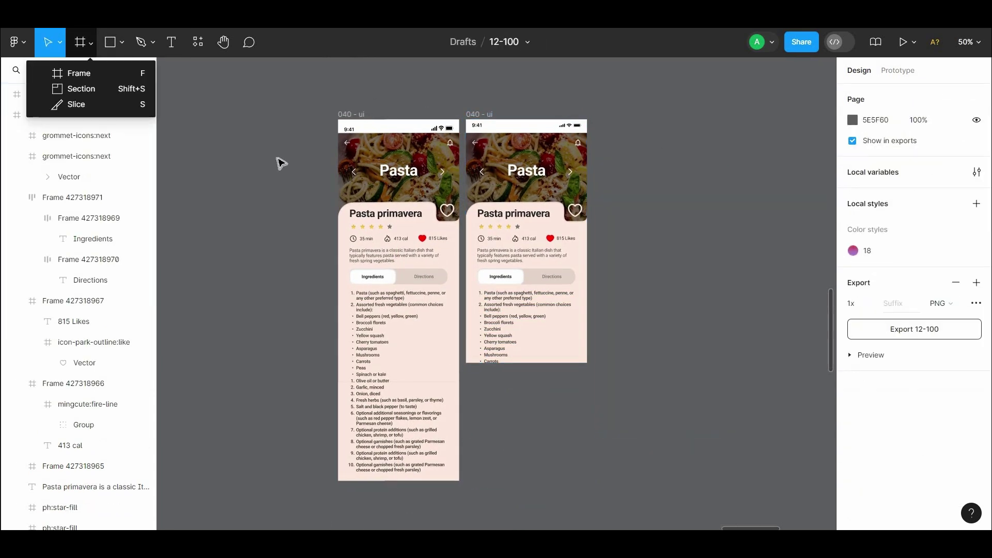
Match the screen copy's height to 812 using a temporary iPhone 13 mini frame as reference, and delete that reference frame.
key(f)
click(869, 227)
drag(631, 164, 635, 120)
click(479, 114)
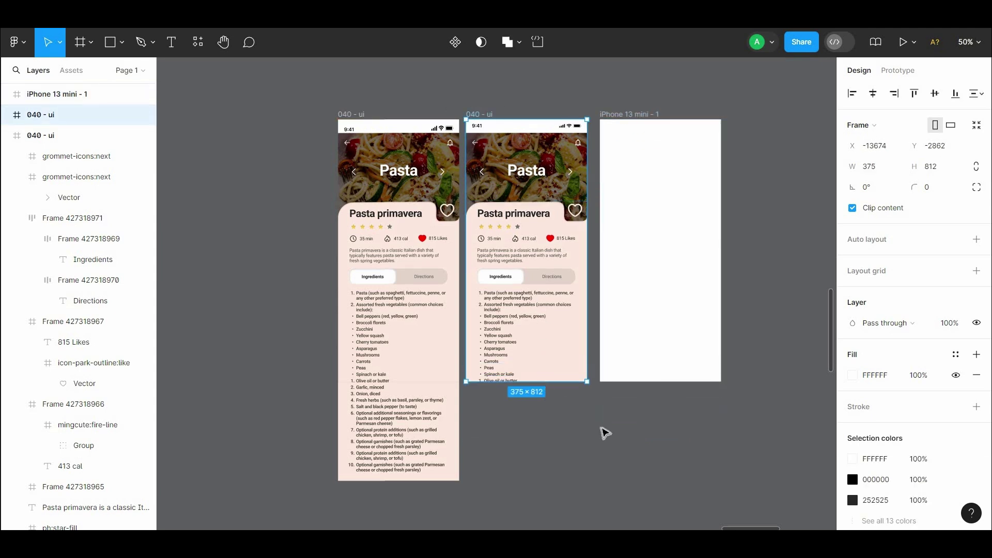
click(611, 114)
key(Delete)
click(486, 115)
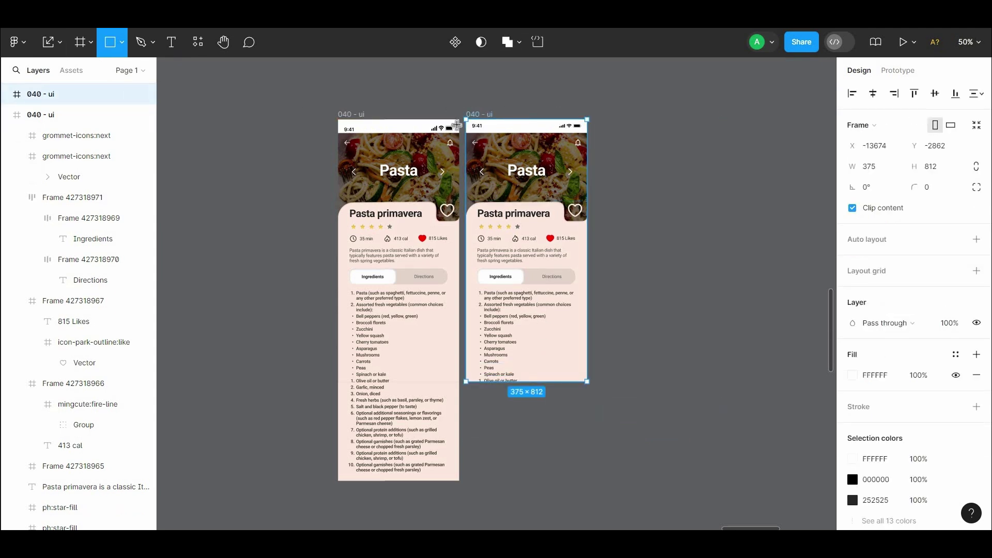
Draw a 375 × 812 rectangle covering the entire shortened screen copy.
key(ctrl+equal)
scroll(469, 122, up, 3)
mouse_move(361, 83)
mouse_down()
mouse_move(547, 422)
mouse_move(574, 435)
mouse_up()
scroll(550, 408, down, 3)
scroll(591, 332, up, 5)
drag(697, 153, 709, 82)
Give the rectangle a linear gradient from transparent to FFF2B0, with the transparent stop moved down near the lower edge.
click(853, 354)
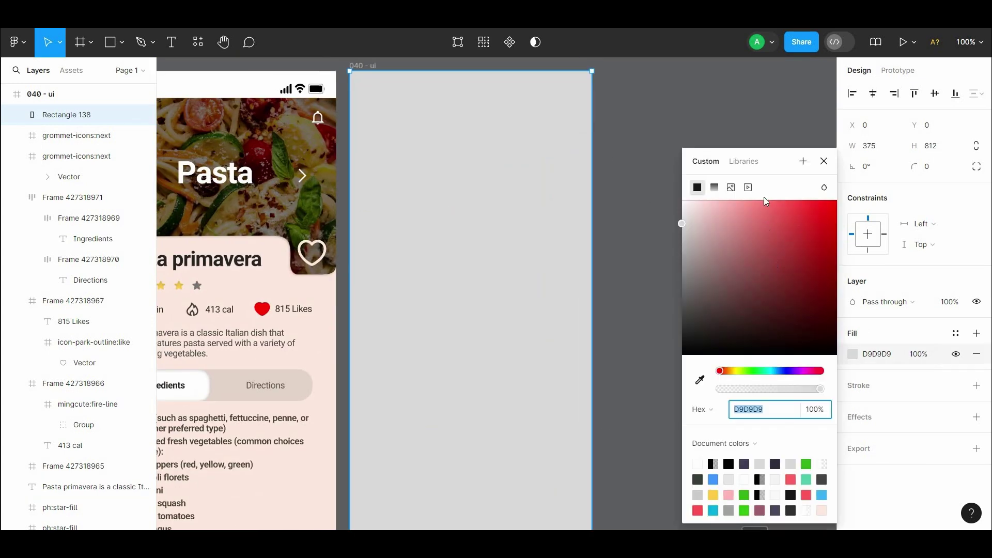
click(714, 186)
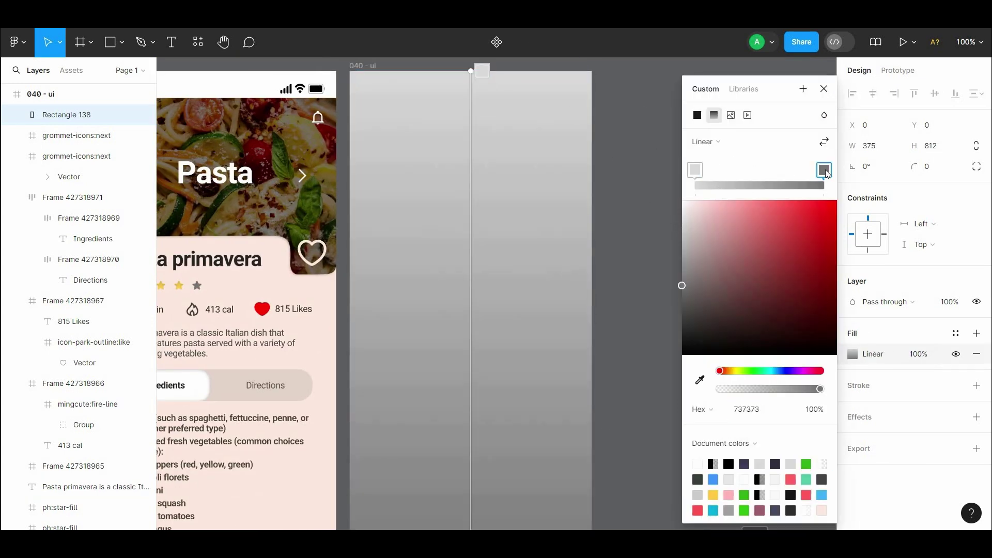
drag(728, 388, 745, 371)
scroll(682, 343, down, 3)
click(730, 200)
key(ctrl+minus)
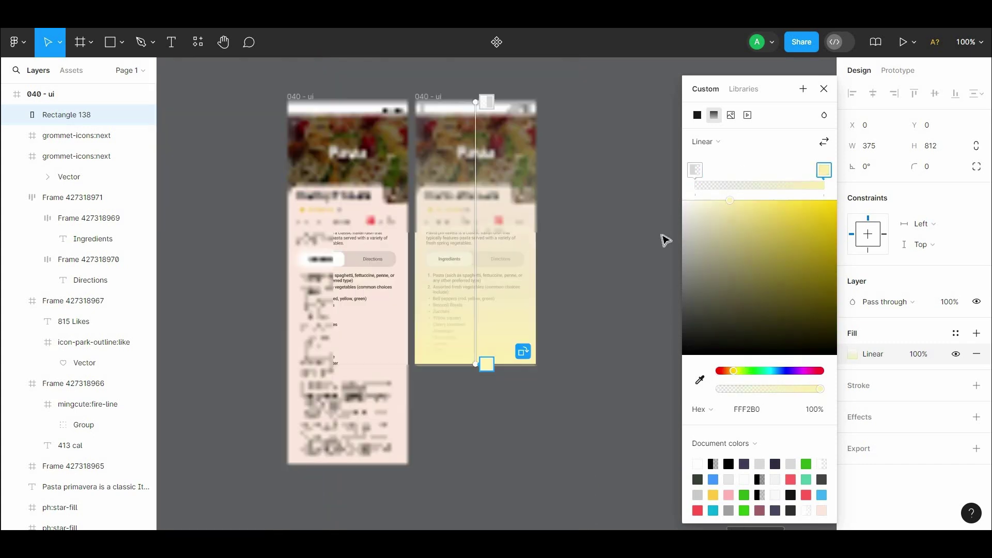
drag(494, 140, 488, 351)
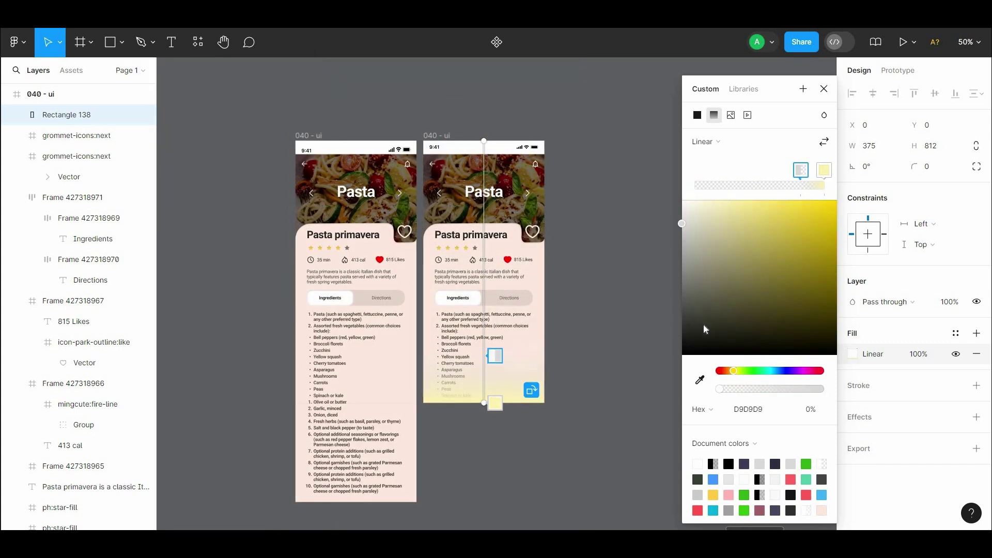
Recolor the gradient's transparent stop yellow and lower the end stop's opacity so the list text shows through.
drag(728, 374, 742, 375)
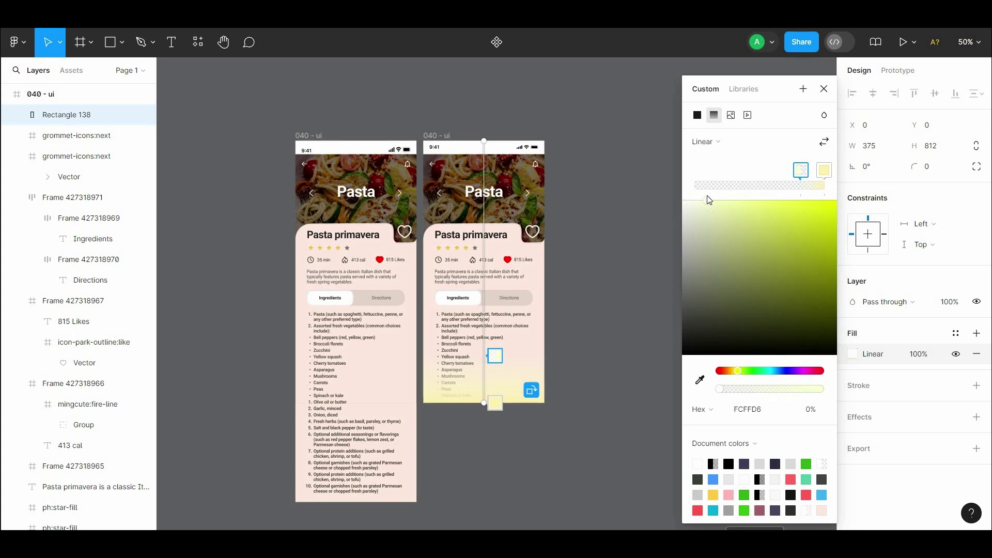
click(763, 388)
key(ctrl+z)
click(826, 170)
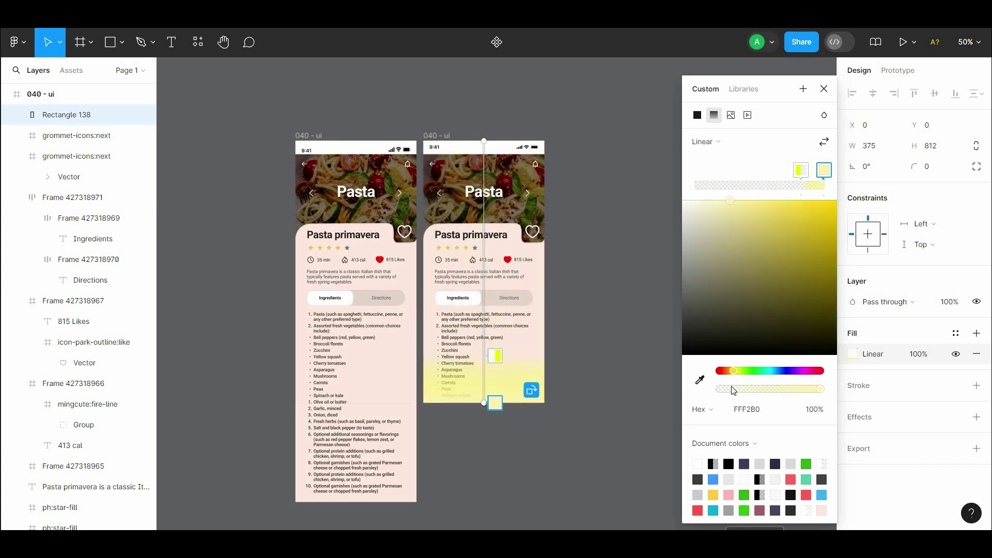
click(635, 286)
key(shift+0)
scroll(222, 92, down, 2)
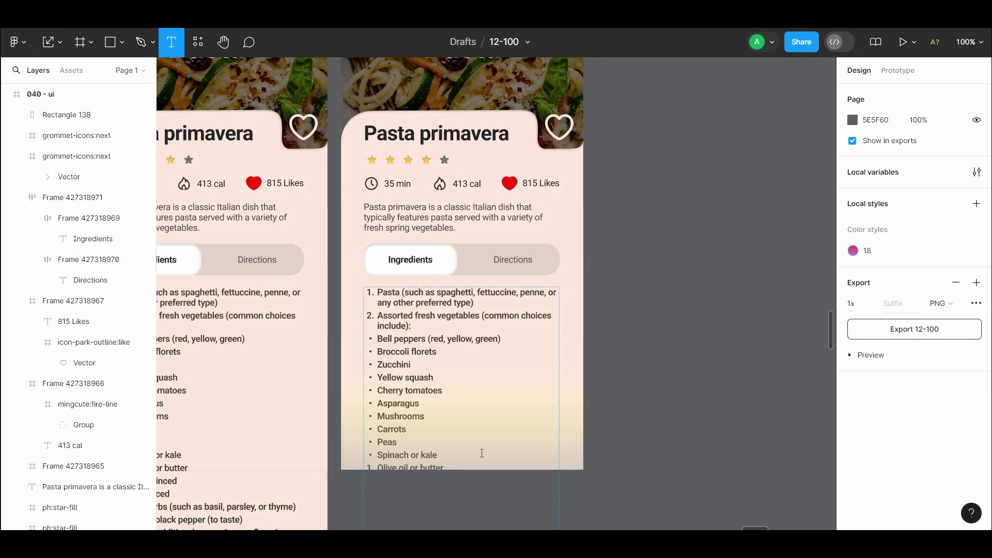
click(482, 453)
text(Cook no)
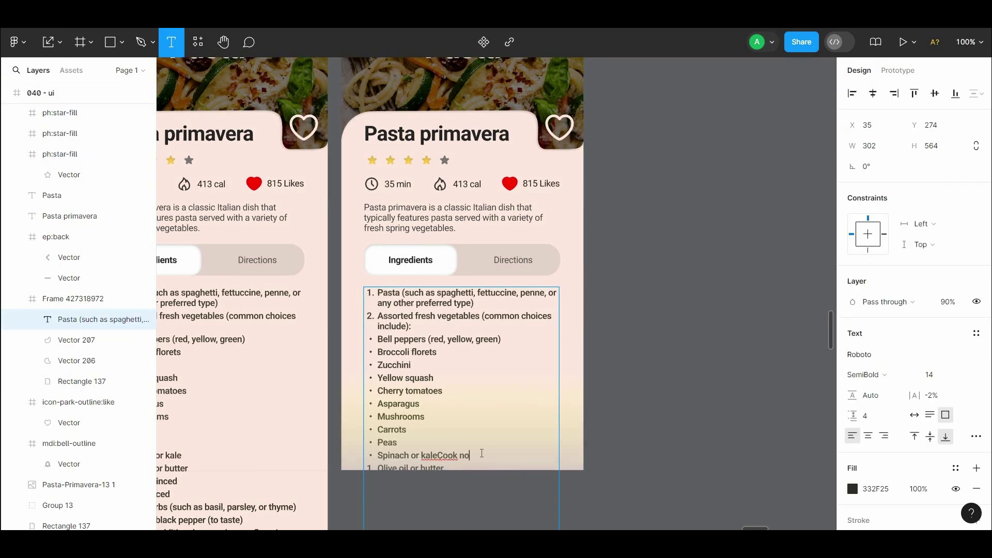
key(BackSpace)
key(BackSpace)
key(BackSpace)
key(BackSpace)
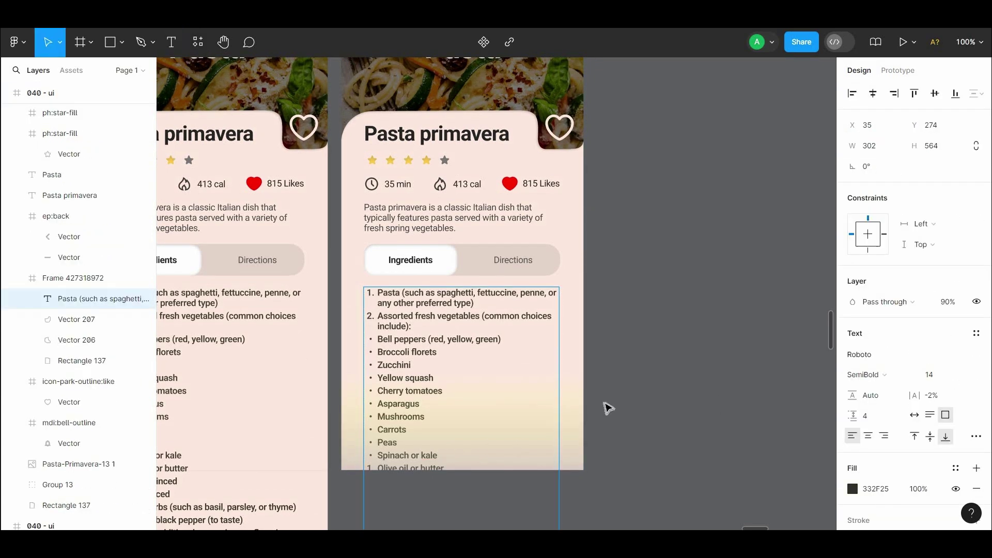
key(Escape)
Add a standalone text "Cook now !" on the empty canvas beside the shortened screen.
key(t)
click(632, 215)
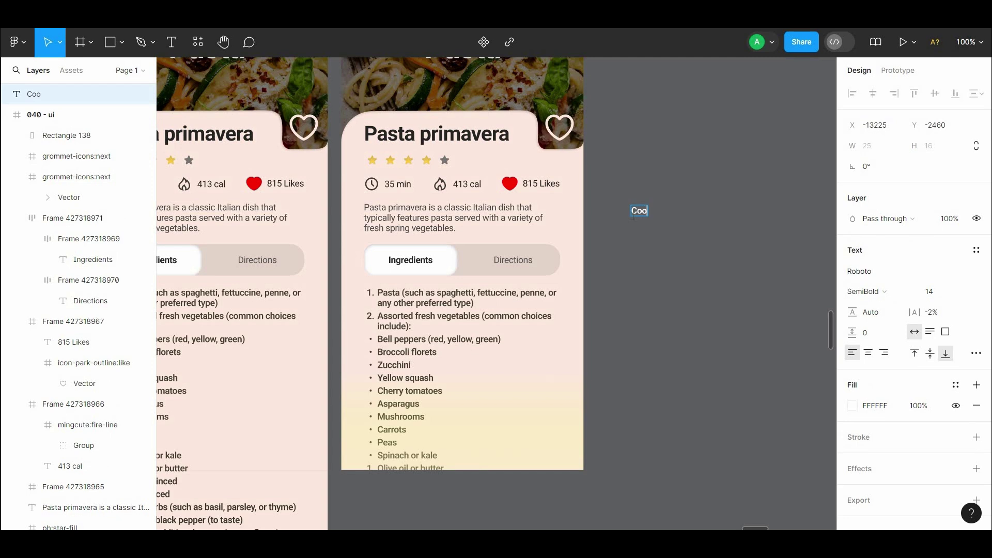
text(Cook now !)
click(696, 190)
right_click(650, 201)
click(659, 214)
right_click(648, 211)
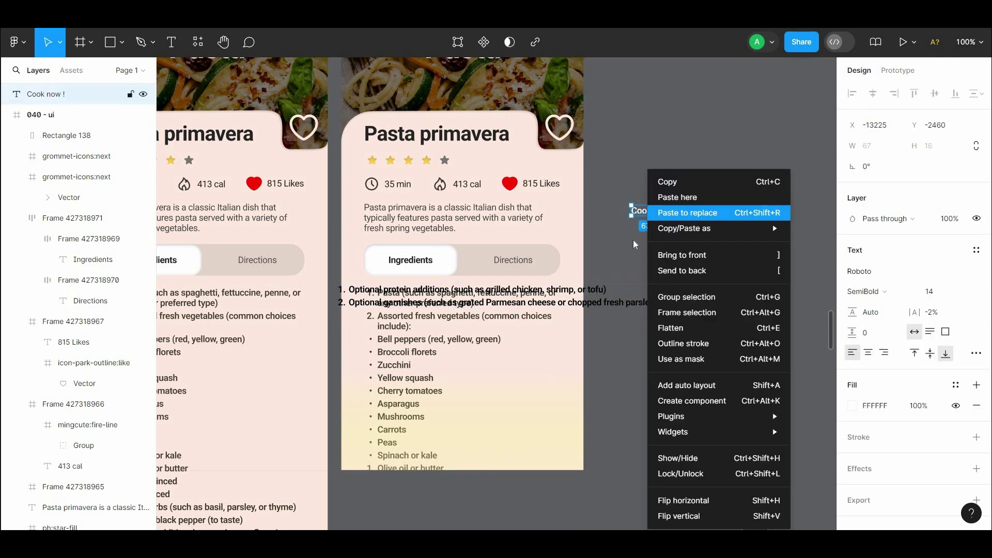
key(ctrl+z)
Wrap the "Cook now !" text in an auto layout frame and place it over the screen's lower part.
right_click(636, 211)
click(675, 385)
drag(650, 211, 466, 433)
Fill the "Cook now !" frame with F1C34B sampled from a rating star and round its corners into a pill.
scroll(988, 388, down, 3)
click(976, 400)
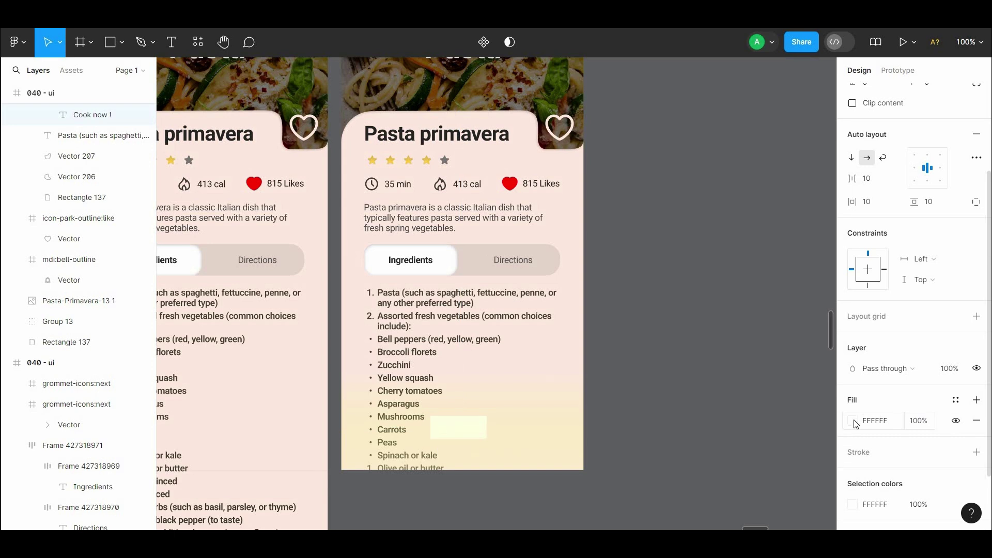
click(853, 420)
click(701, 380)
click(376, 157)
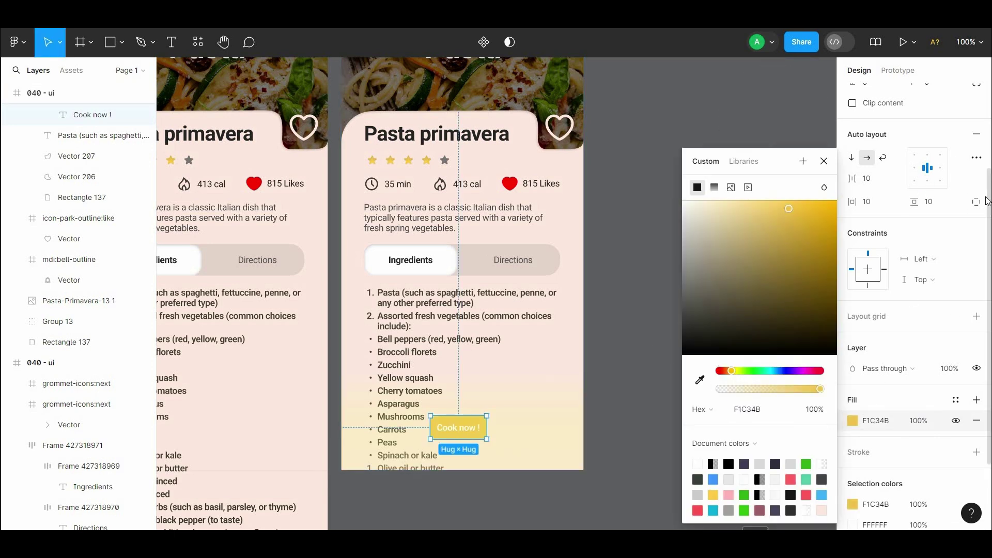
scroll(928, 205, up, 3)
click(465, 431)
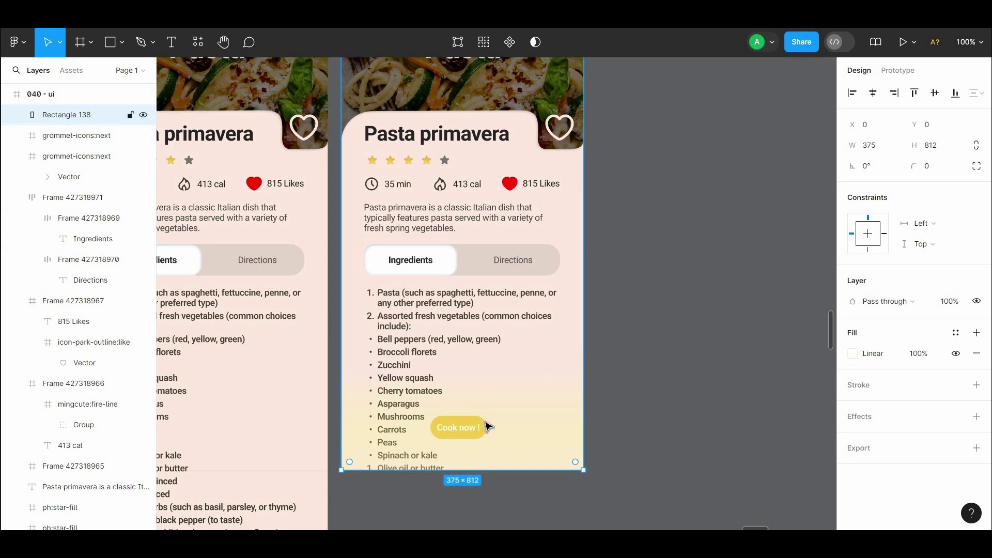
key(c)
key(r)
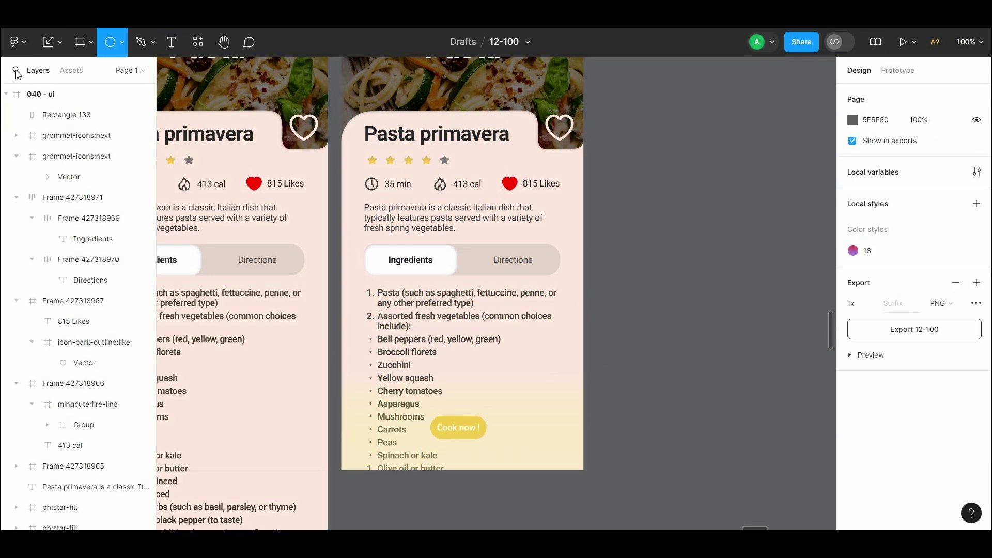
key(c)
key(v)
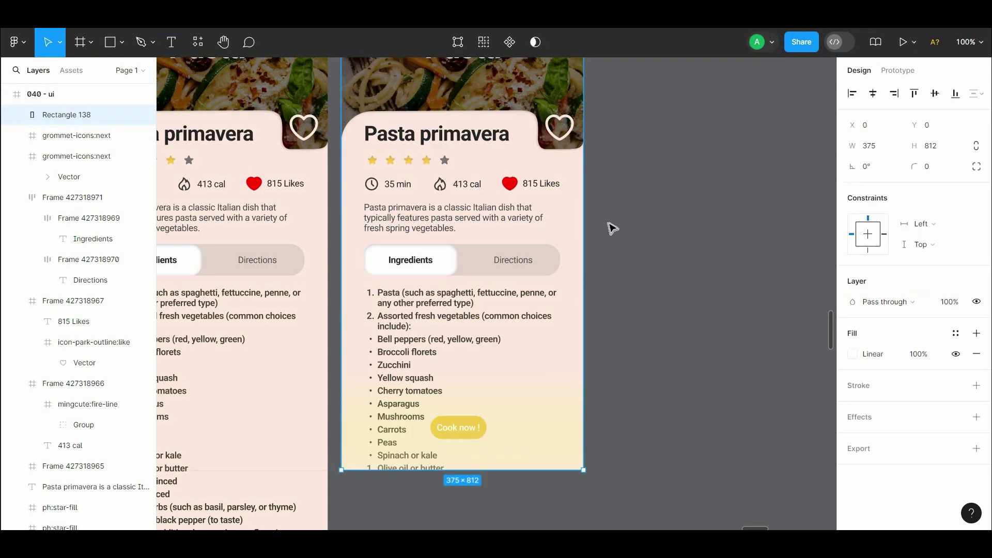
Undo the latest color and corner changes on the "Cook now !" button.
key(ctrl+z)
key(ctrl+z)
key(ctrl+z)
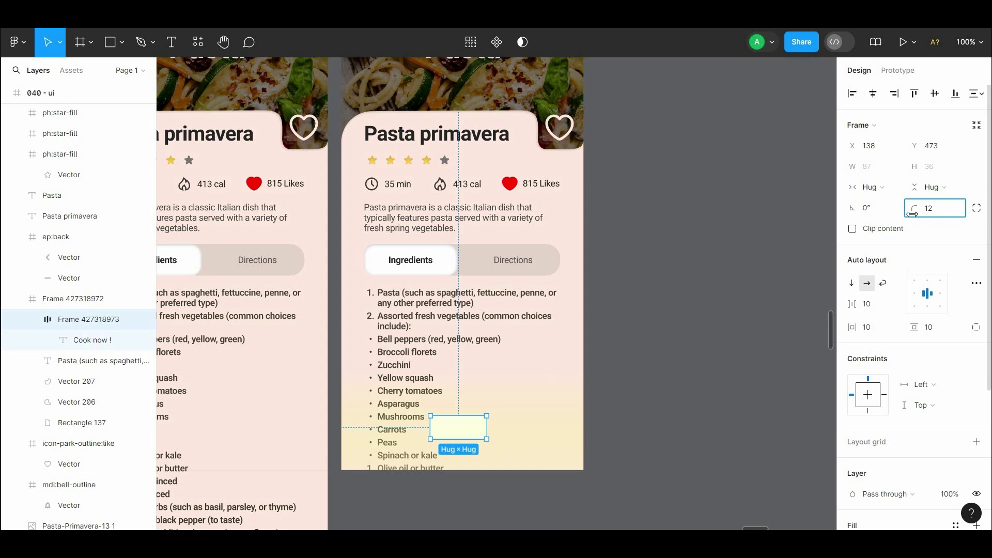
click(784, 299)
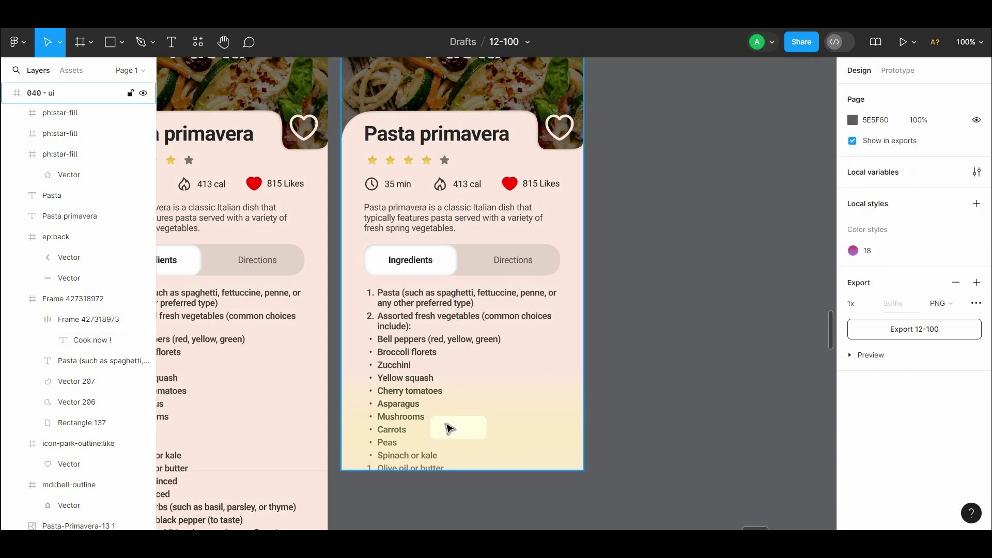
Select the "Cook now !" text inside the button frame and remove its fill.
click(447, 427)
drag(656, 310, 633, 367)
key(ctrl+minus)
scroll(150, 134, down, 10)
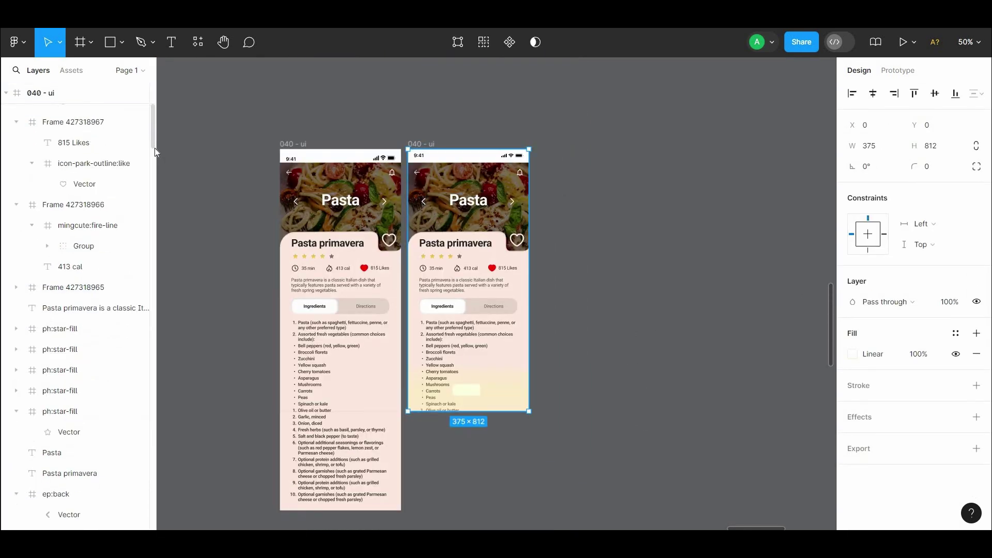
click(103, 356)
click(852, 427)
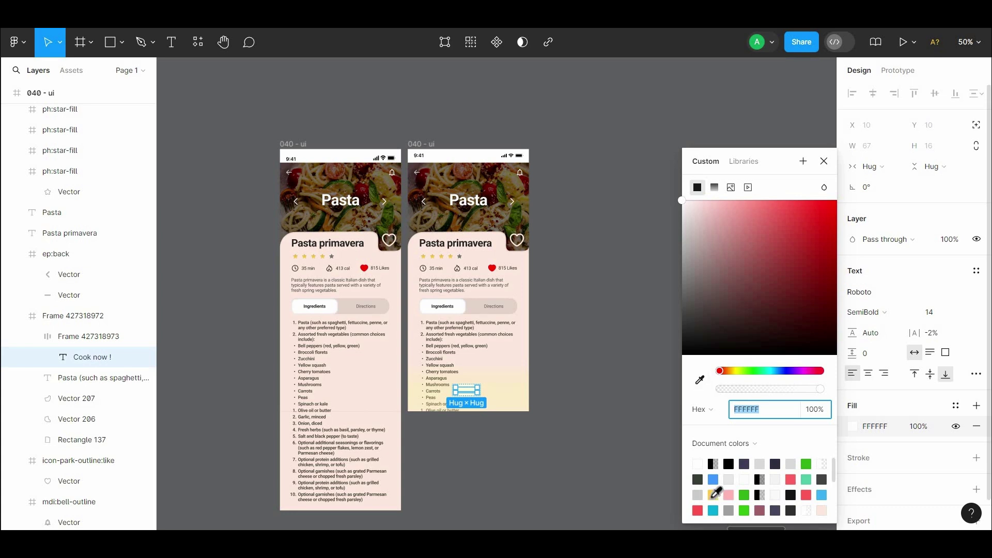
key(ctrl+plus)
click(976, 426)
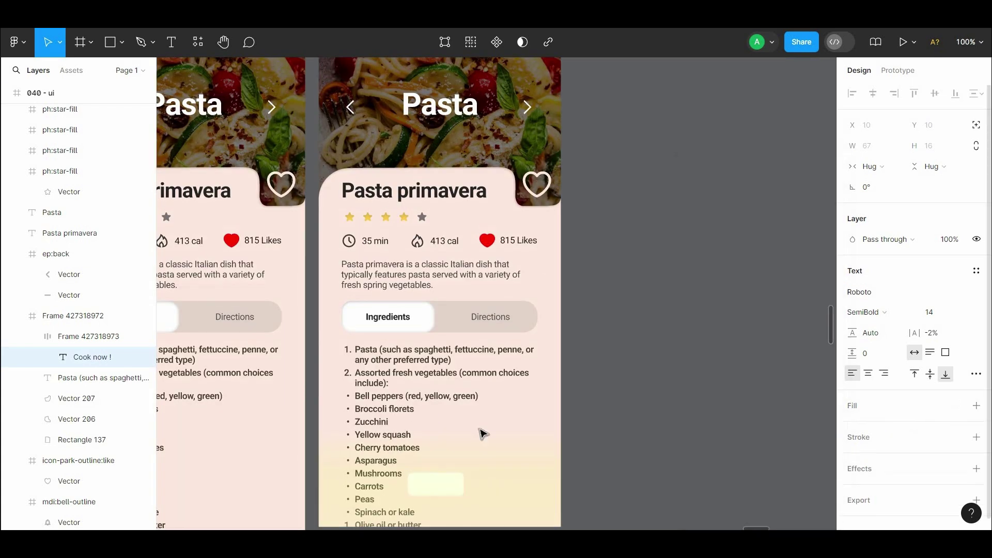
Move the "Cook now !" text onto the empty canvas beside the screens and wrap it in a new auto layout frame.
scroll(480, 433, down, 3)
drag(439, 354, 627, 336)
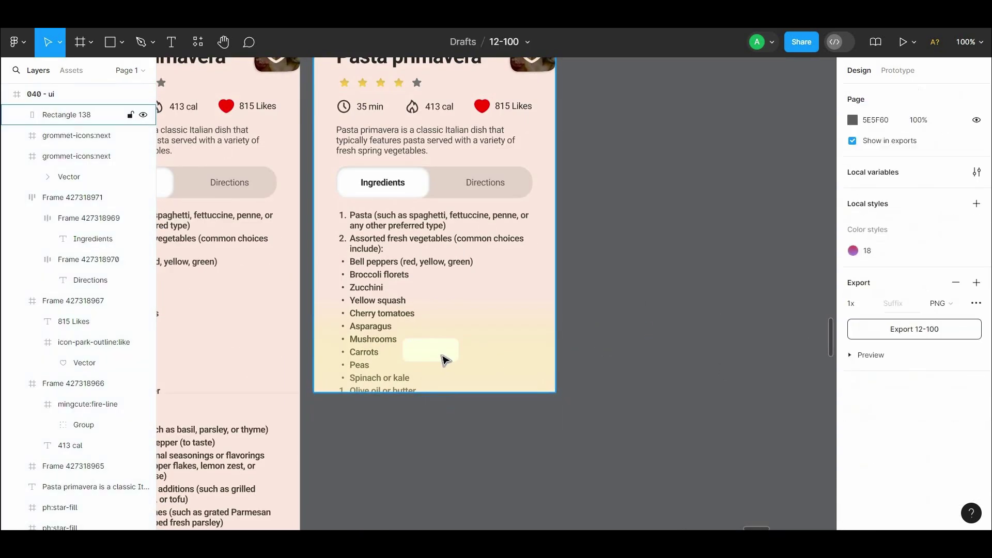
click(617, 132)
right_click(616, 130)
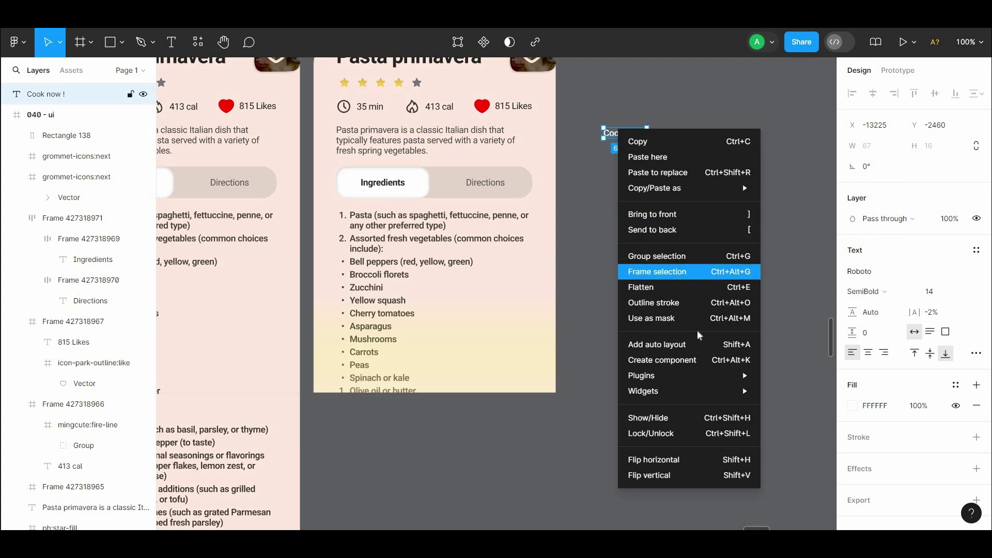
click(652, 344)
Fill the "Cook now !" frame with yellow FFCA41 and set its corner radius to 8.
click(853, 358)
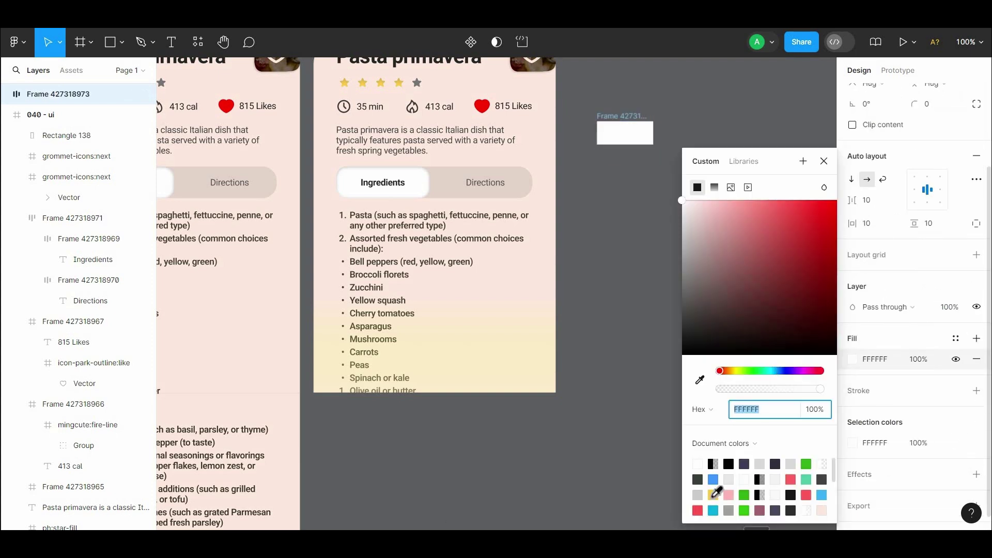
click(713, 495)
scroll(918, 207, up, 2)
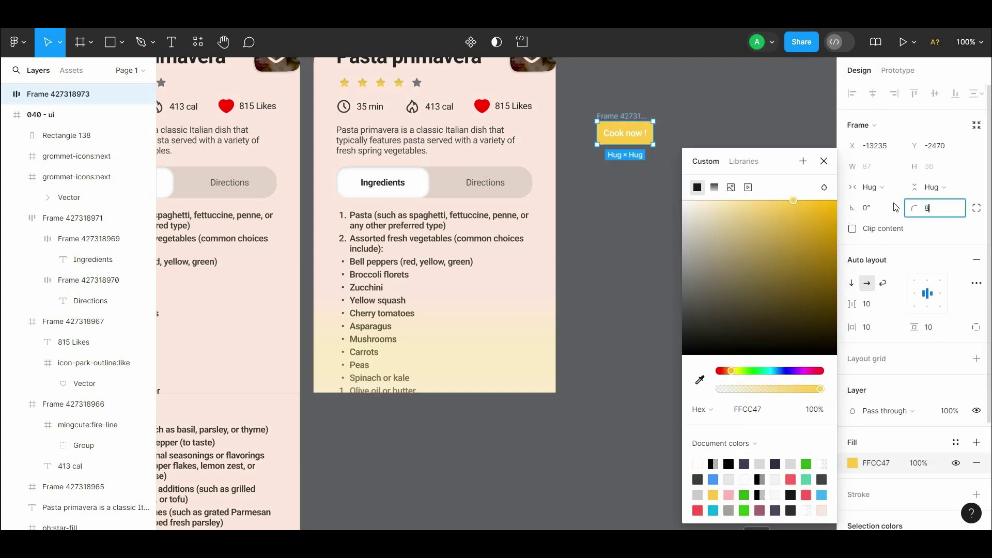
text(8)
click(922, 243)
click(854, 464)
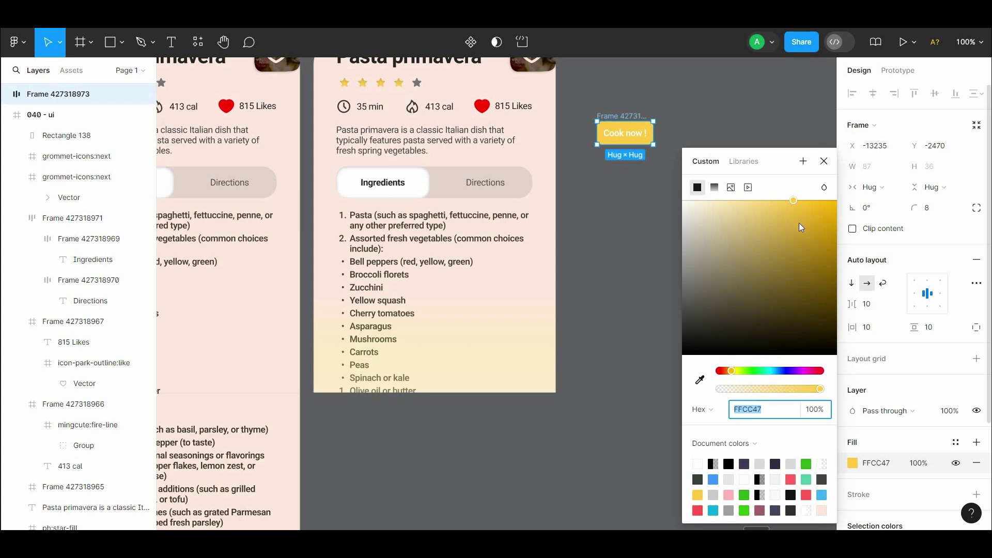
scroll(988, 339, down, 2)
click(853, 453)
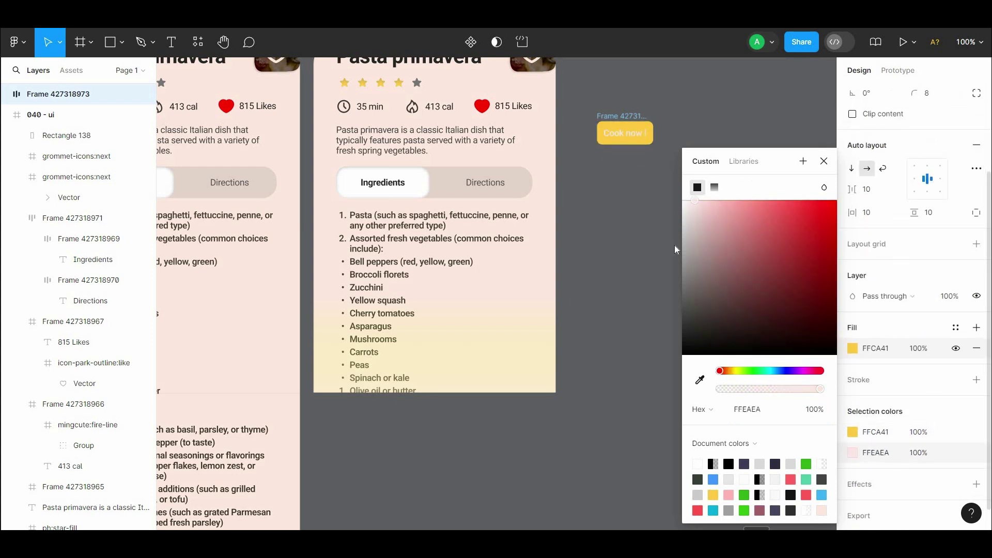
Add an inner shadow effect to the "Cook now !" button frame.
scroll(930, 439, down, 1)
click(976, 453)
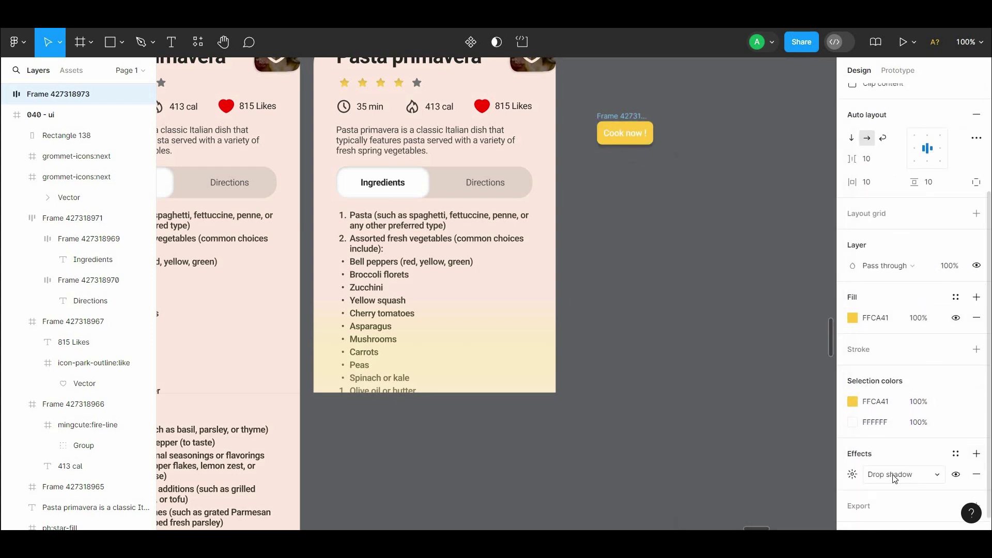
click(887, 474)
click(908, 459)
click(852, 474)
click(679, 236)
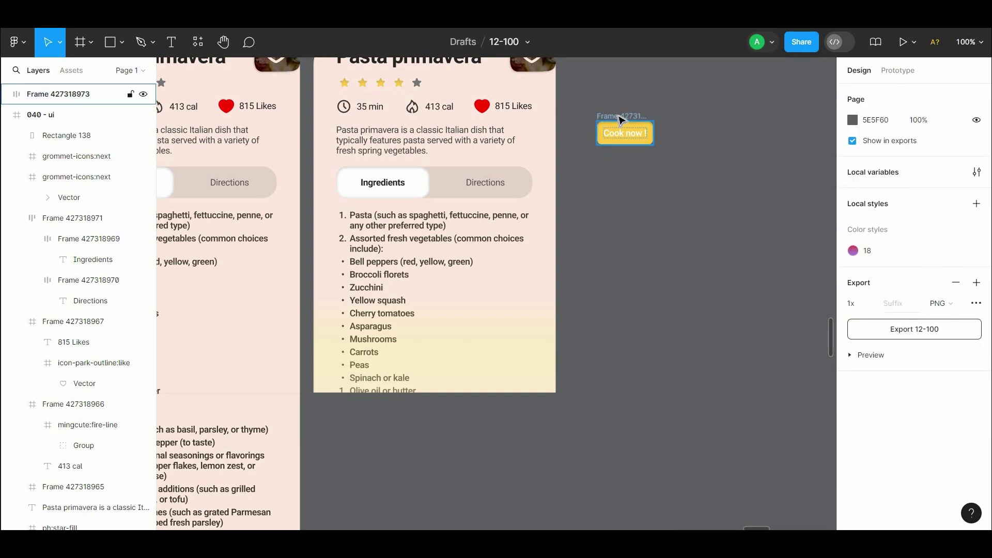
Place the "Cook now !" button over the shorter screen's lower part and scale it to about 175 × 53.
drag(654, 142, 438, 343)
scroll(989, 396, down, 3)
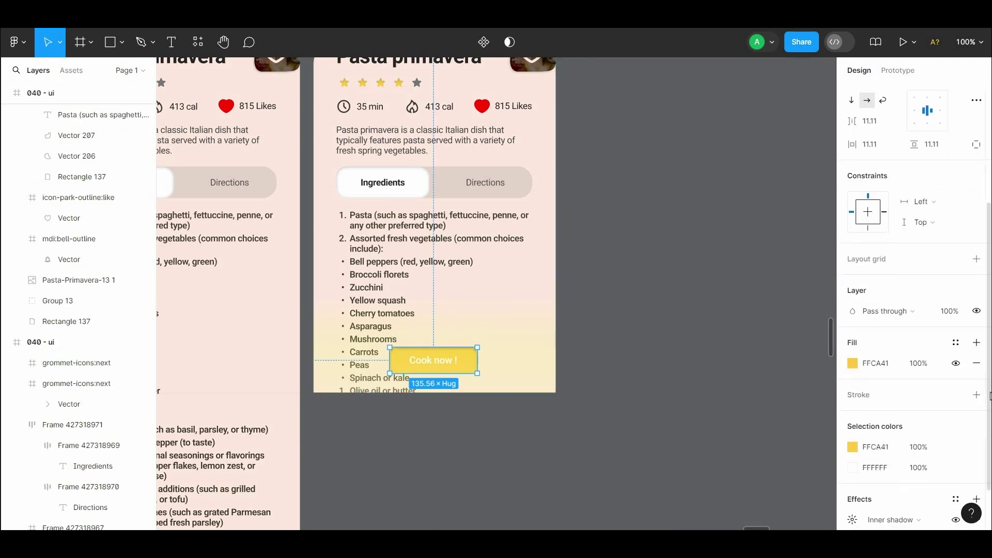
key(k)
mouse_move(476, 373)
mouse_down()
mouse_move(485, 380)
mouse_move(475, 376)
mouse_up()
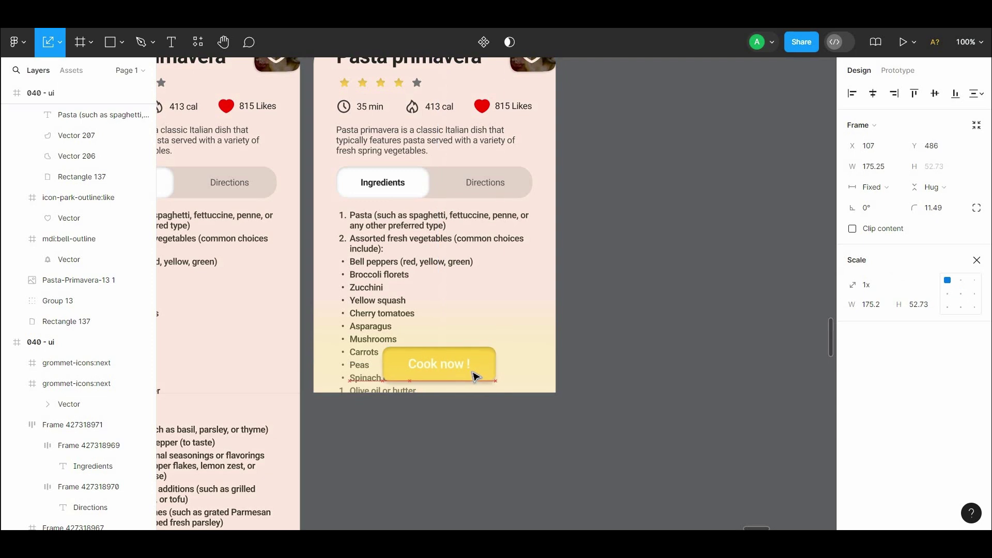
drag(570, 262, 542, 332)
Recolor both stops of the Rectangle 138 gradient overlay to black, with the upper stop at 0% opacity.
double_click(518, 357)
key(ctrl+minus)
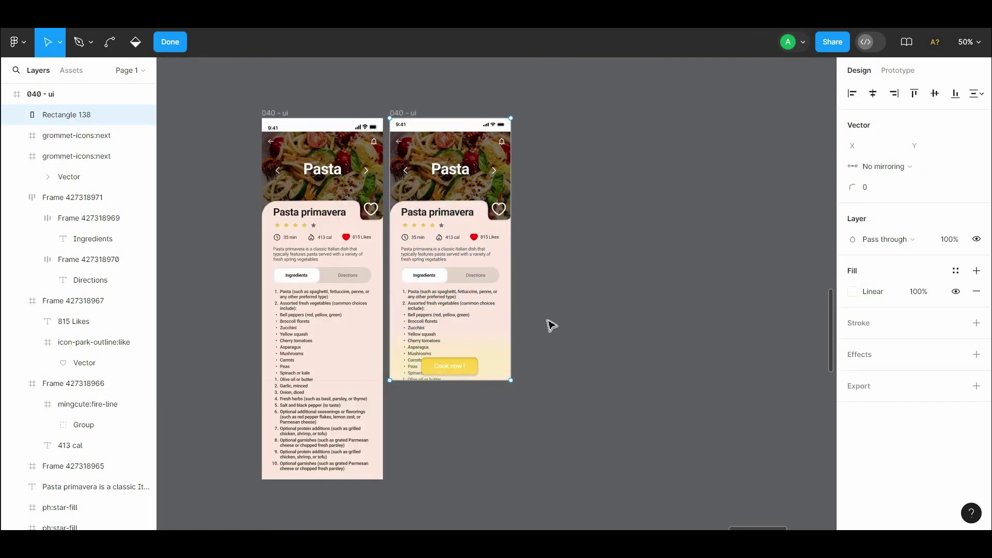
double_click(549, 325)
click(853, 354)
drag(750, 351, 650, 396)
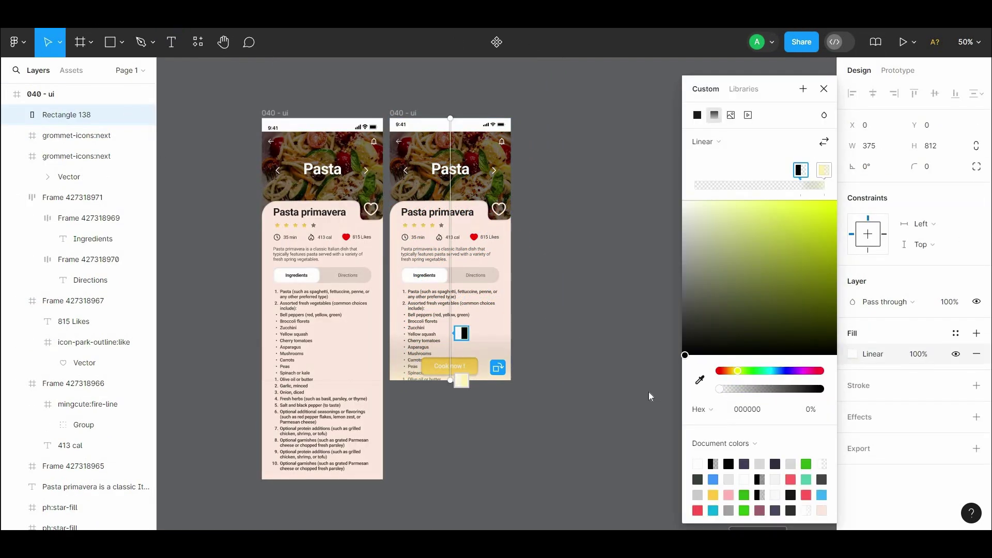
click(824, 171)
drag(744, 289, 664, 373)
click(613, 318)
scroll(476, 343, up, 1)
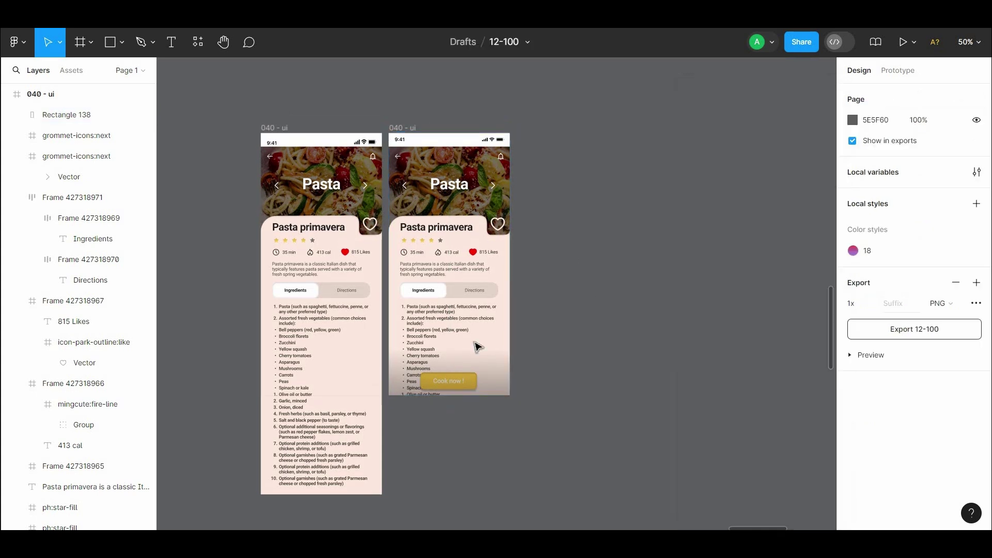
Send the Rectangle 138 gradient overlay to the back of the shorter screen's layer order.
click(42, 95)
click(124, 115)
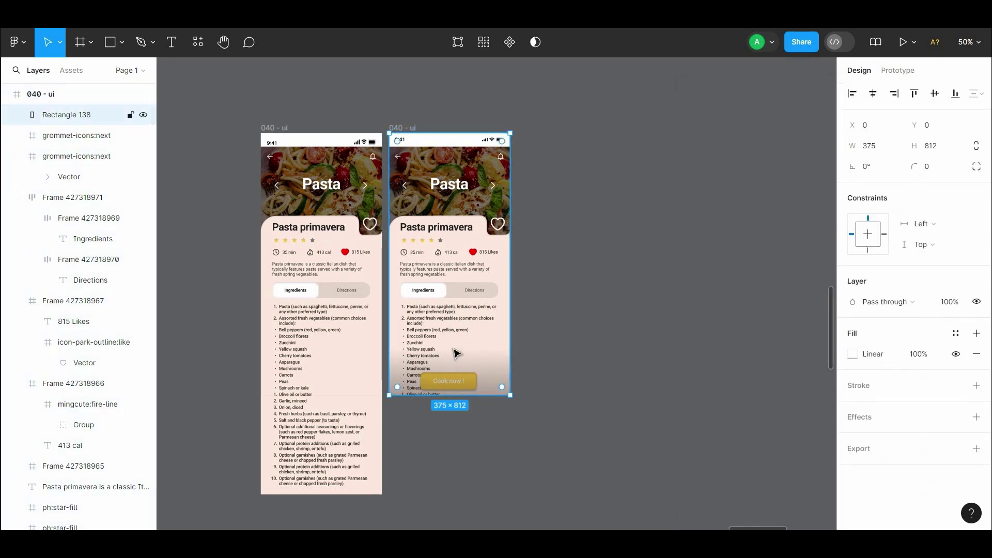
drag(81, 296, 81, 522)
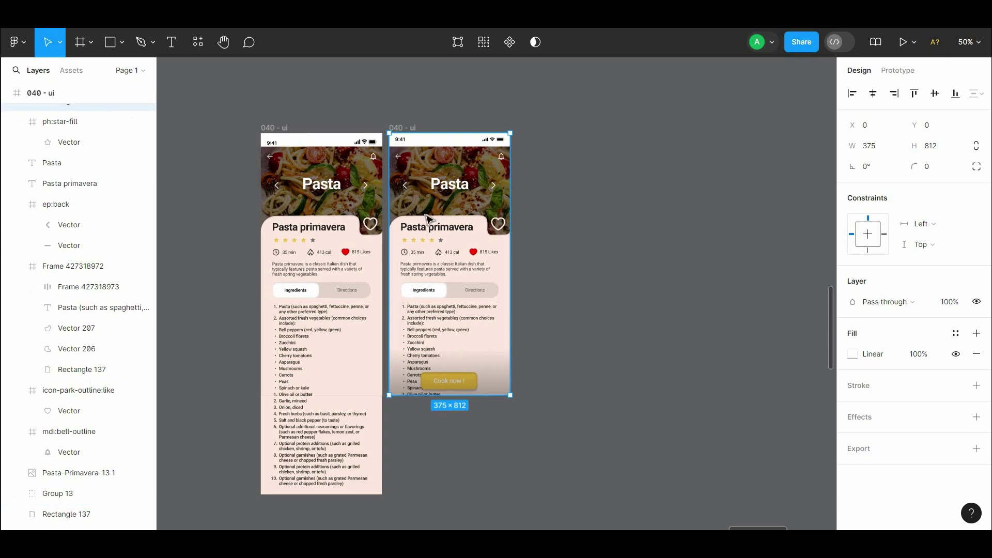
right_click(476, 265)
click(520, 269)
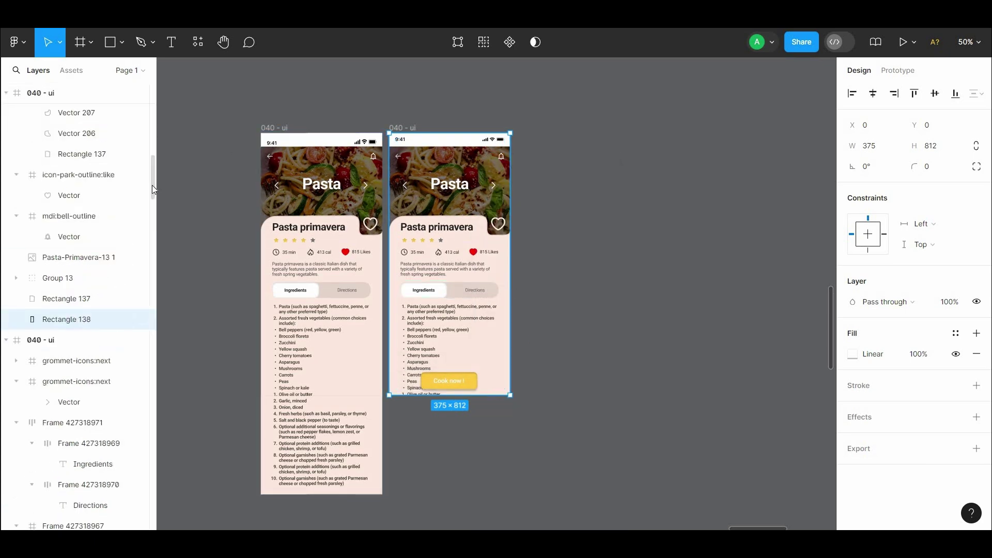
Search the page's layers for "coo" and select the "Cook now !" text.
drag(152, 185, 156, 117)
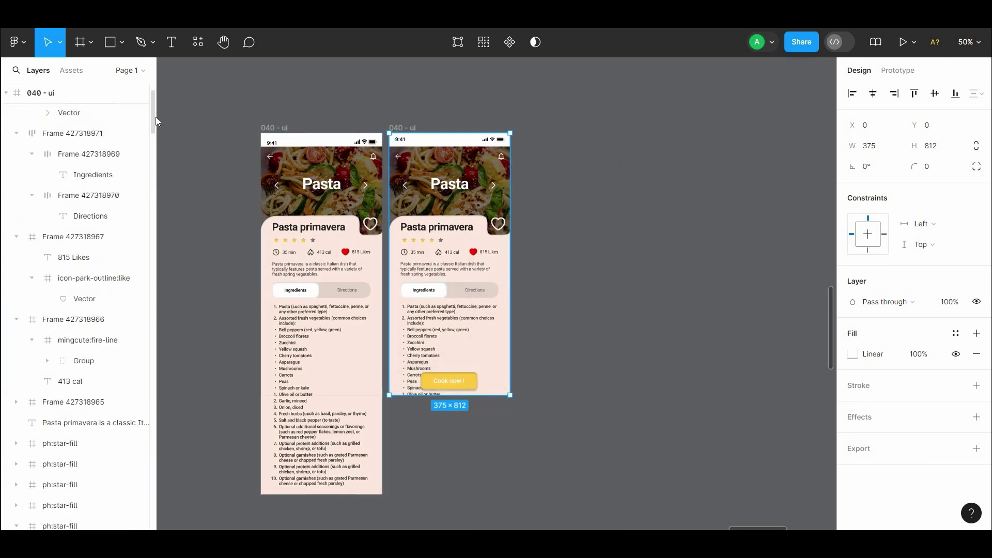
click(16, 70)
text(d)
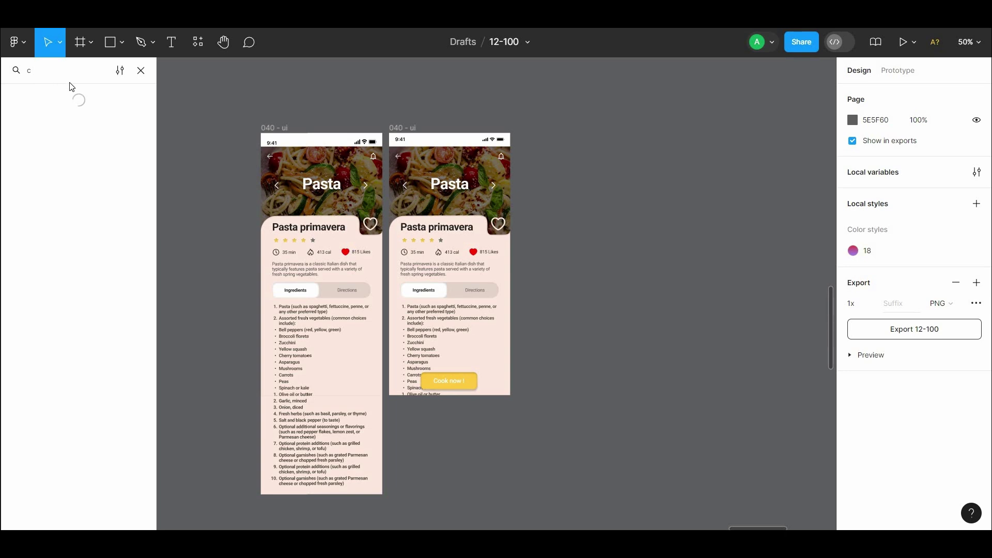
text(oo)
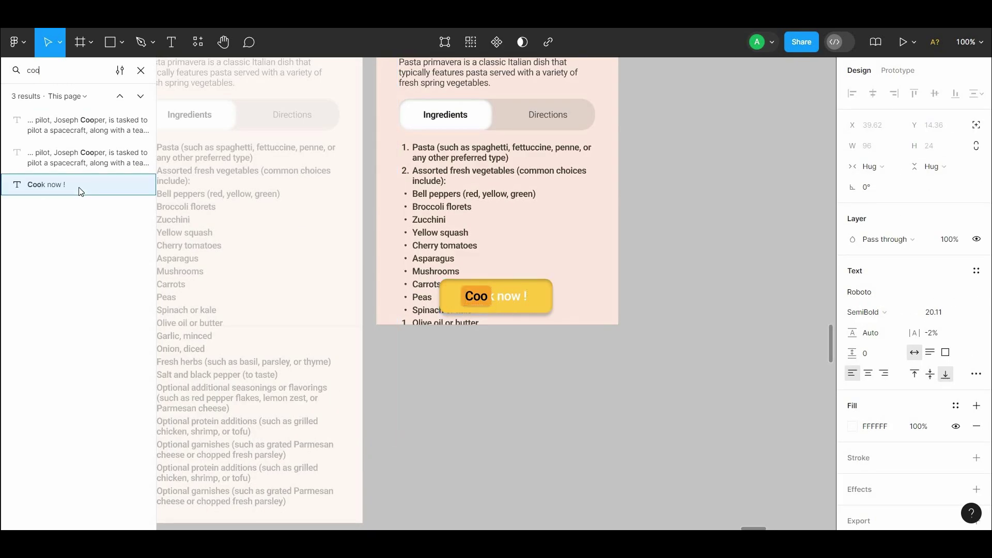
double_click(513, 295)
Move the "Cook now !" text out of its button frame, directly into the 040 - ui screen frame.
right_click(76, 327)
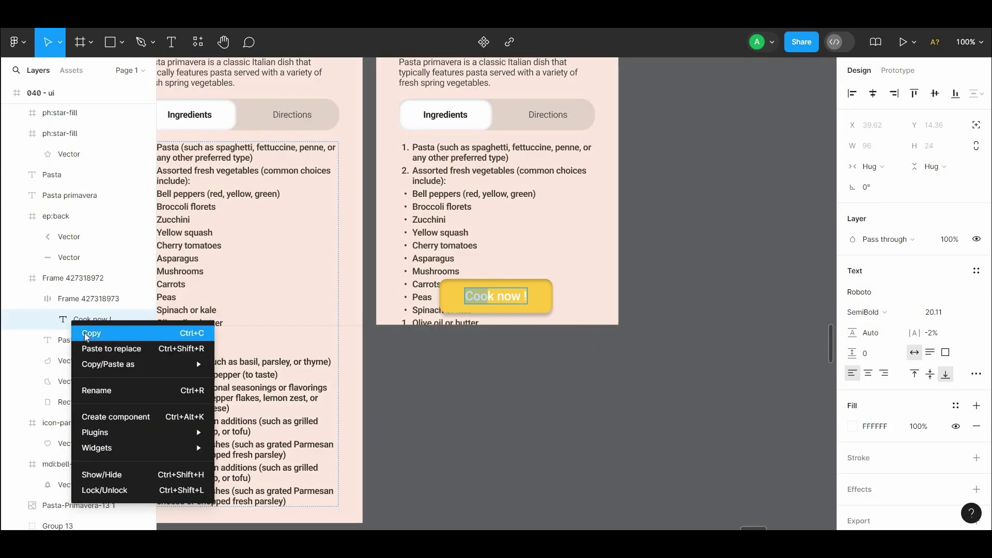
key(Escape)
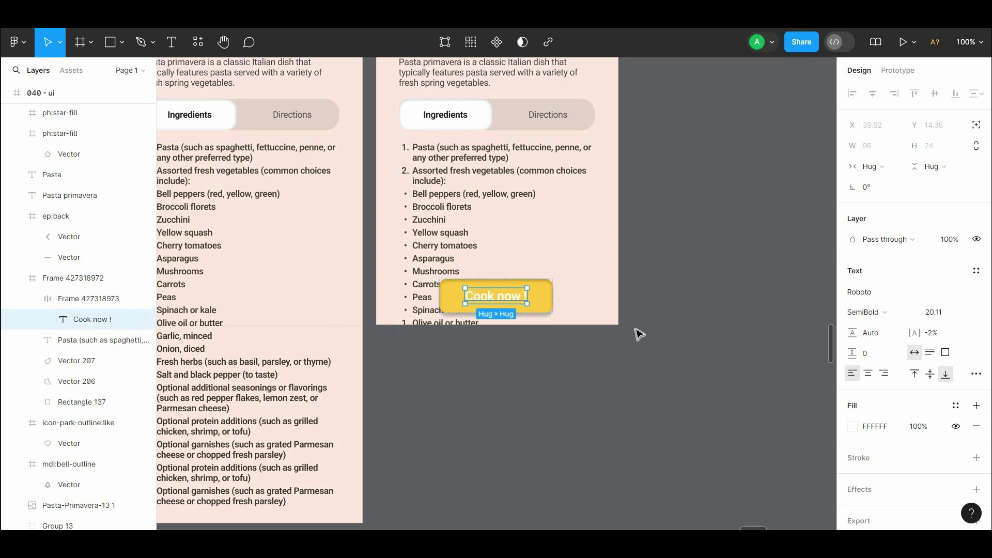
drag(82, 100, 86, 104)
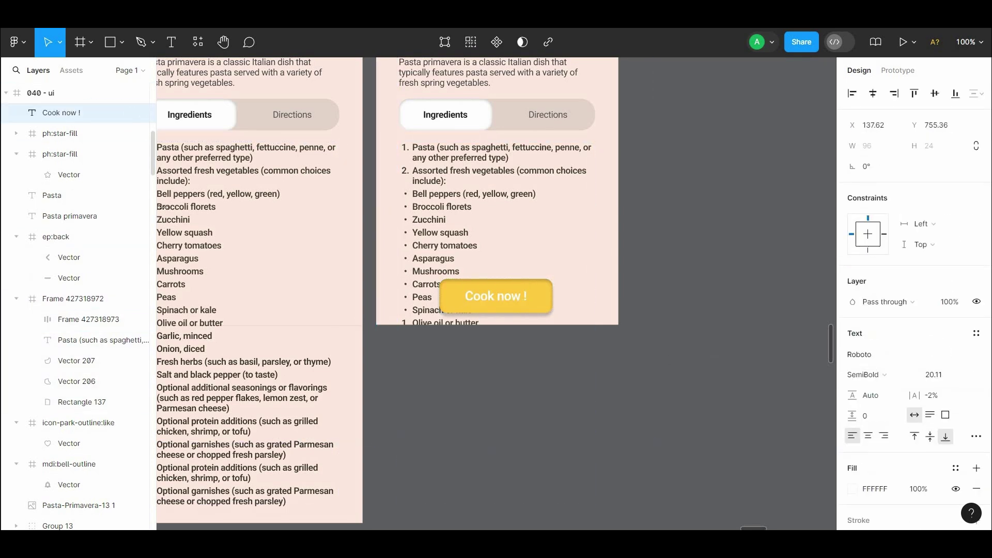
scroll(88, 295, down, 6)
Undo the text layer move and the reordering of the gradient overlay.
key(ctrl+z)
click(80, 285)
key(ctrl+z)
key(ctrl+z)
key(ctrl+z)
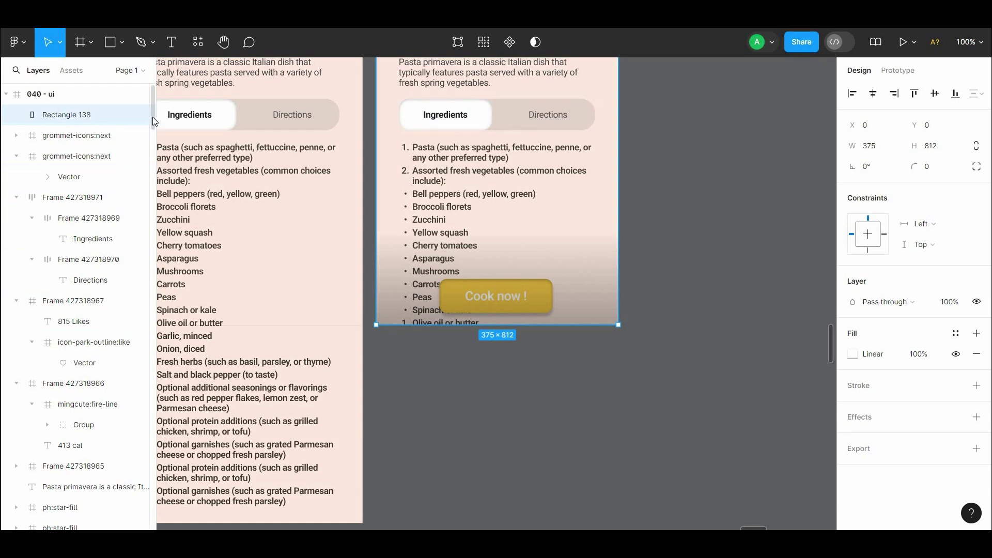
Bring the "Cook now !" text to the front and pull it out of Frame 427318973 into the 040 - ui frame.
drag(153, 116, 154, 161)
click(92, 406)
right_click(509, 296)
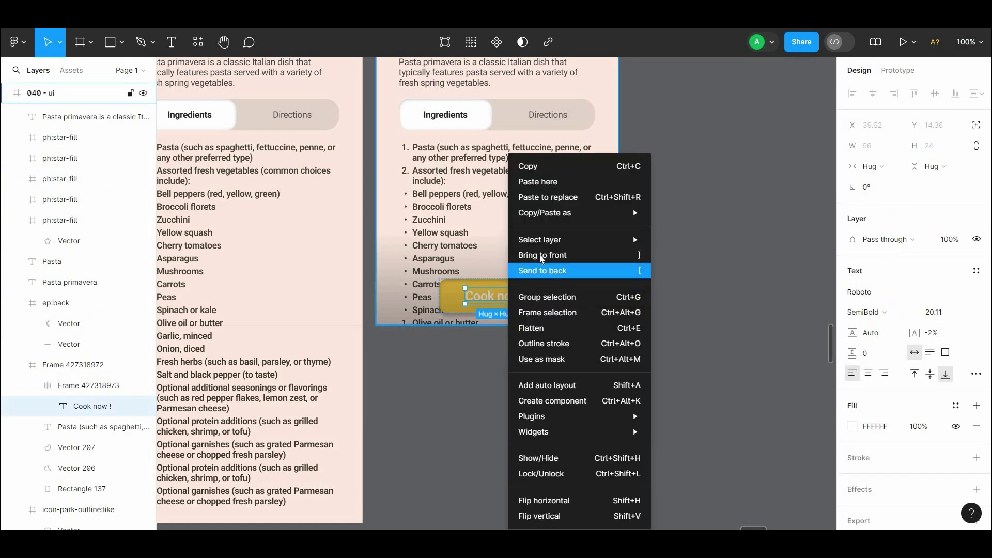
click(540, 255)
drag(86, 113, 88, 111)
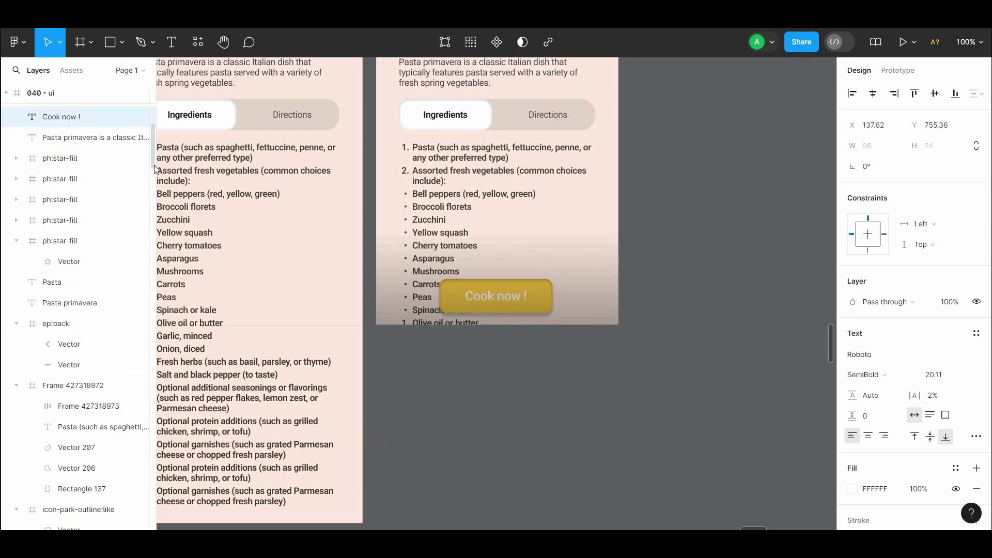
Bring Frame 427318965 to the front of the shorter screen, above the gradient overlay.
scroll(105, 419, up, 7)
click(95, 467)
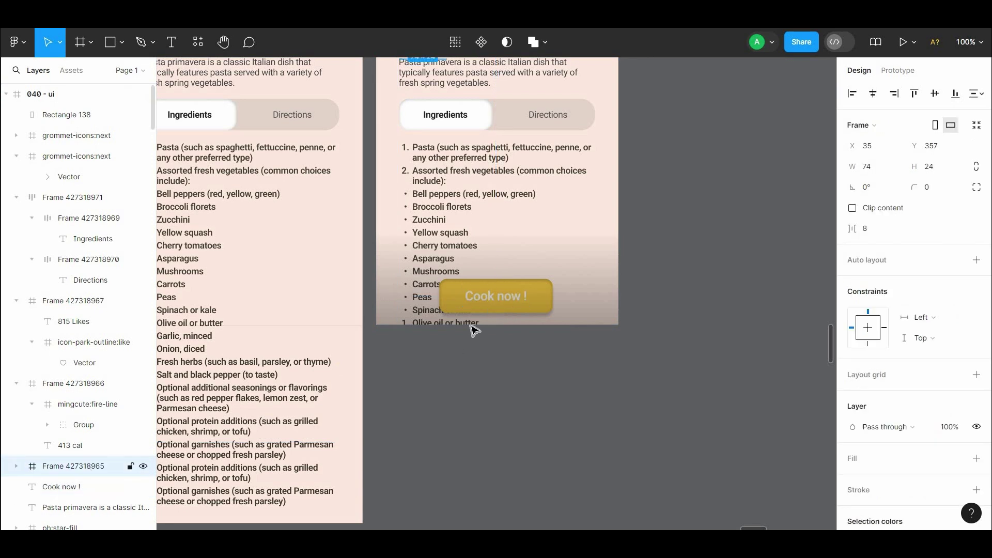
right_click(86, 474)
click(104, 208)
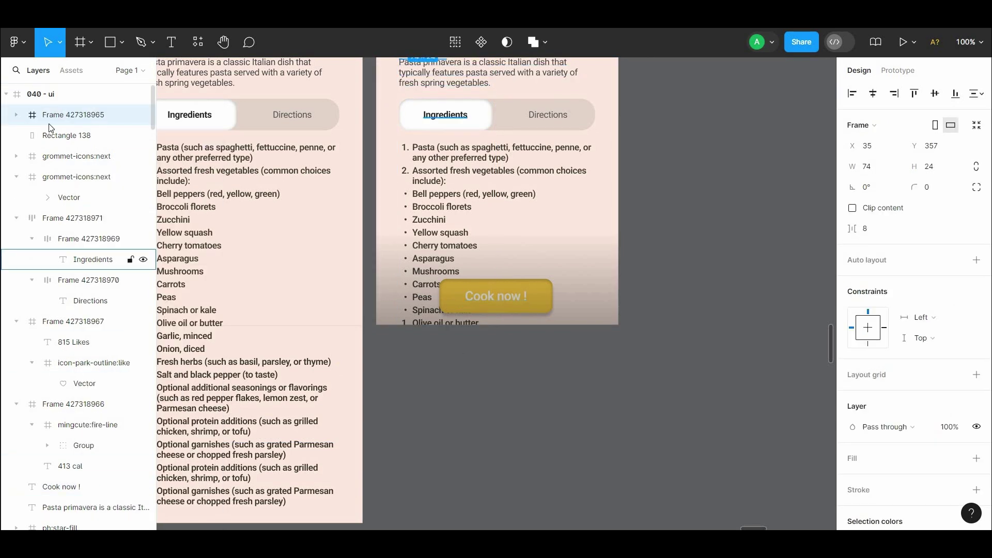
click(61, 487)
right_click(57, 488)
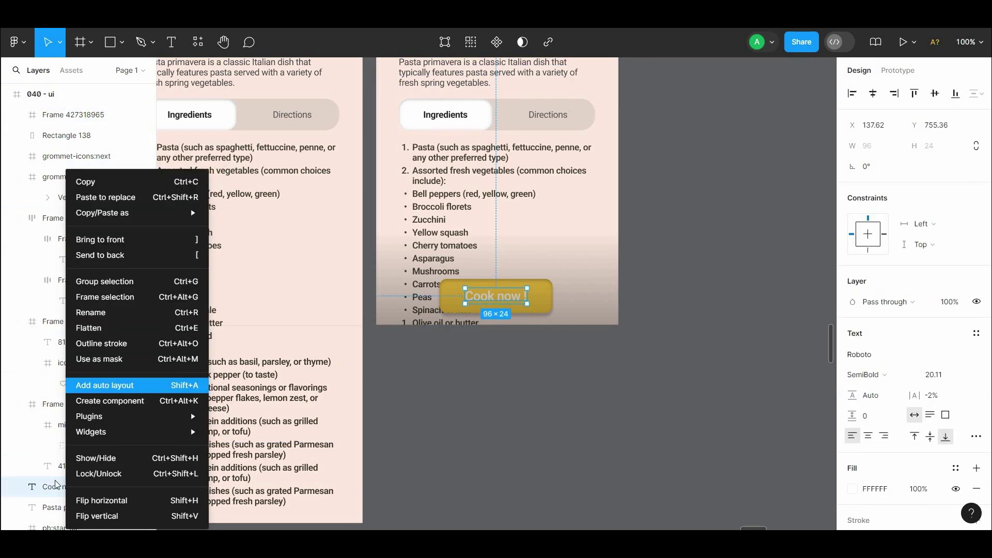
key(Escape)
scroll(151, 156, down, 8)
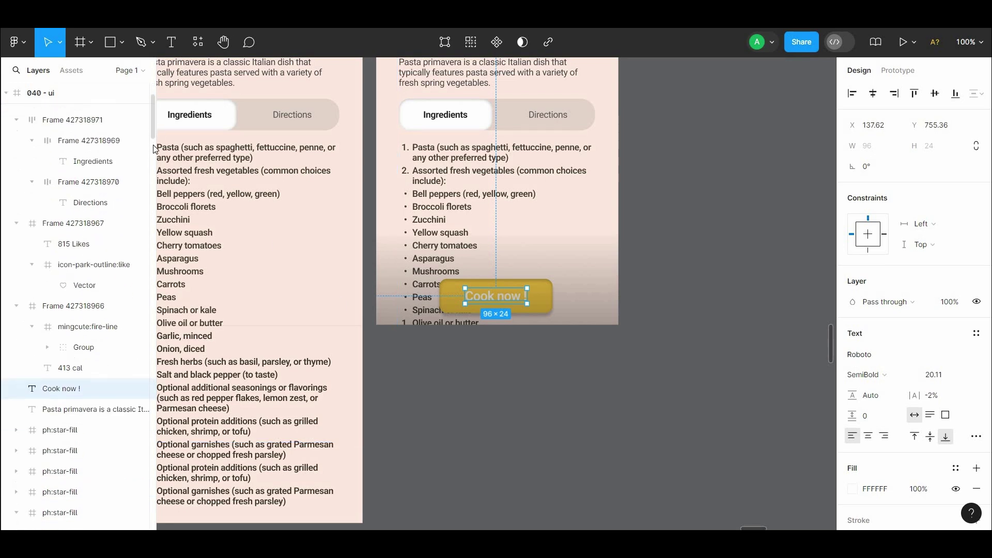
Shift the Rectangle 138 gradient overlay slightly up and left so it uncovers the lower part of the button.
click(605, 362)
click(617, 294)
scroll(618, 293, up, 2)
click(615, 294)
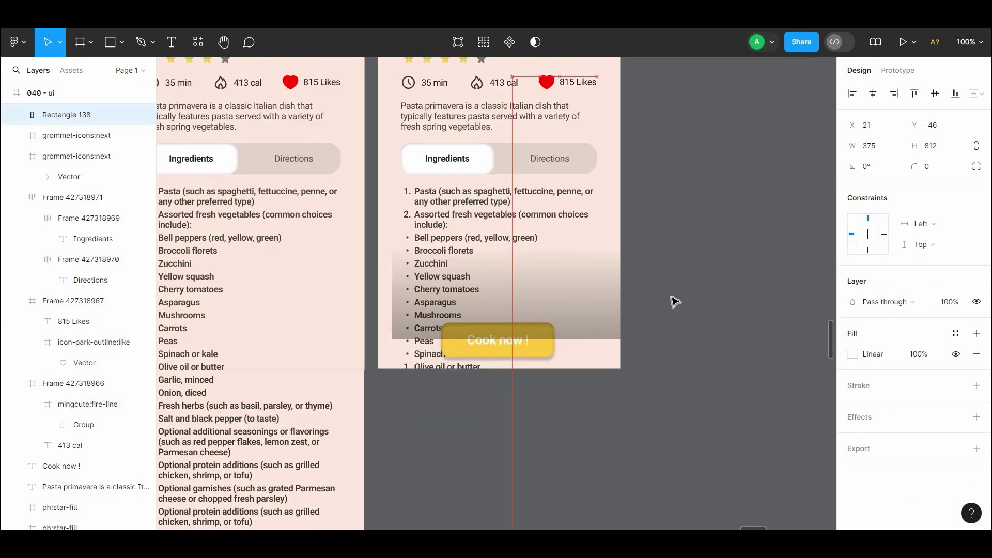
right_click(597, 312)
click(545, 355)
right_click(545, 356)
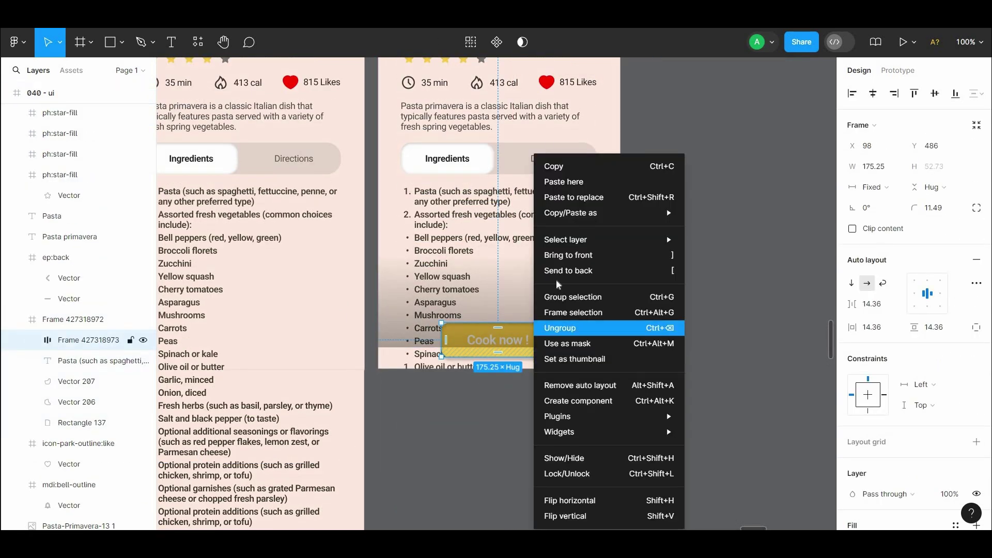
key(Escape)
drag(573, 310, 571, 299)
Lock the pink background Rectangle 137 behind the shorter screen's ingredients list.
click(509, 341)
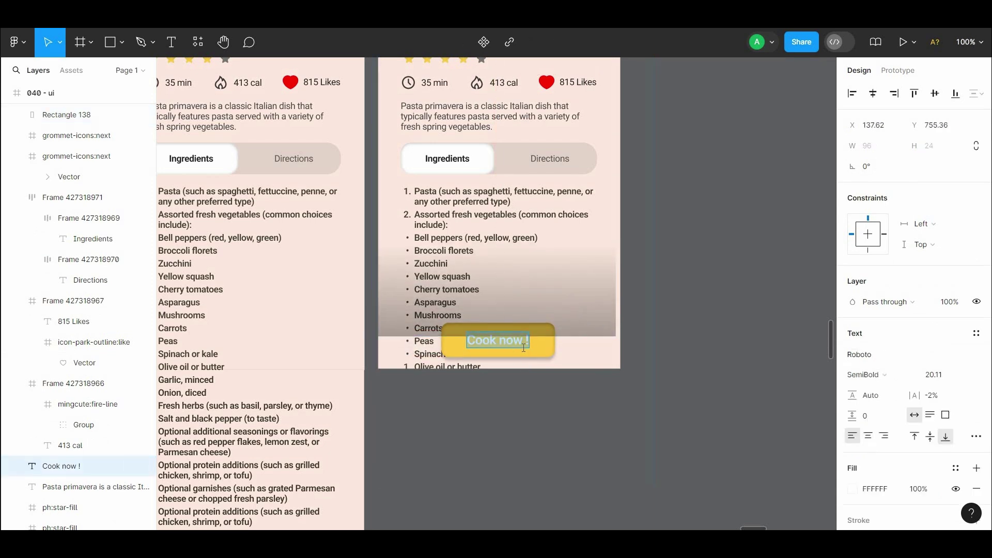
double_click(466, 361)
click(610, 358)
click(587, 391)
right_click(574, 365)
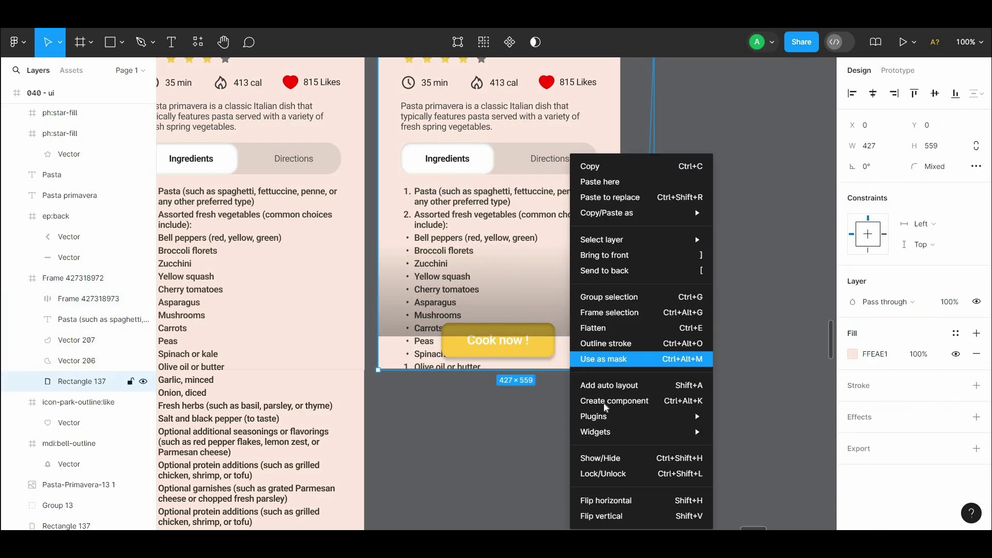
click(599, 472)
Bring the yellow button frame to the front of its group, and cut and paste it onto the canvas outside the screen.
click(540, 340)
right_click(538, 341)
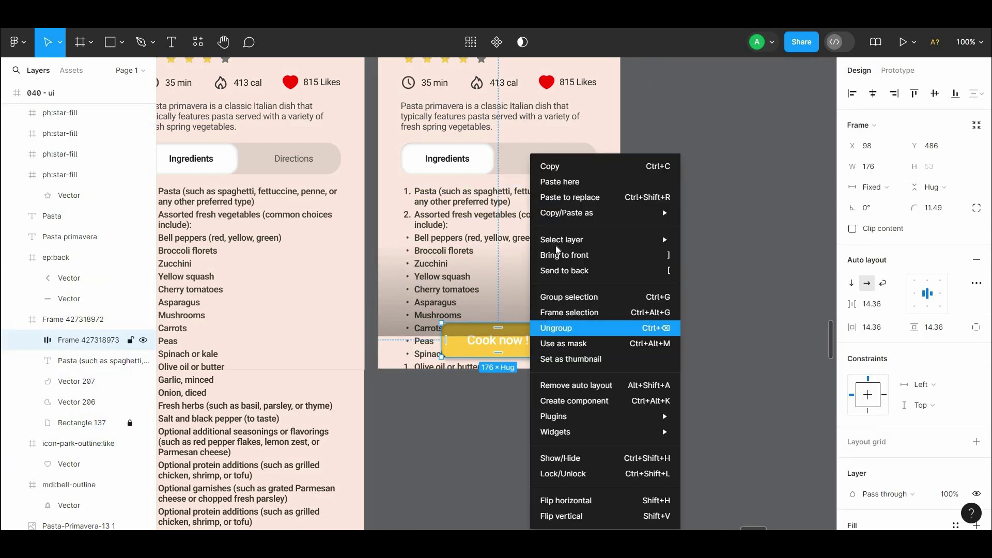
click(567, 255)
key(ctrl+x)
key(ctrl+v)
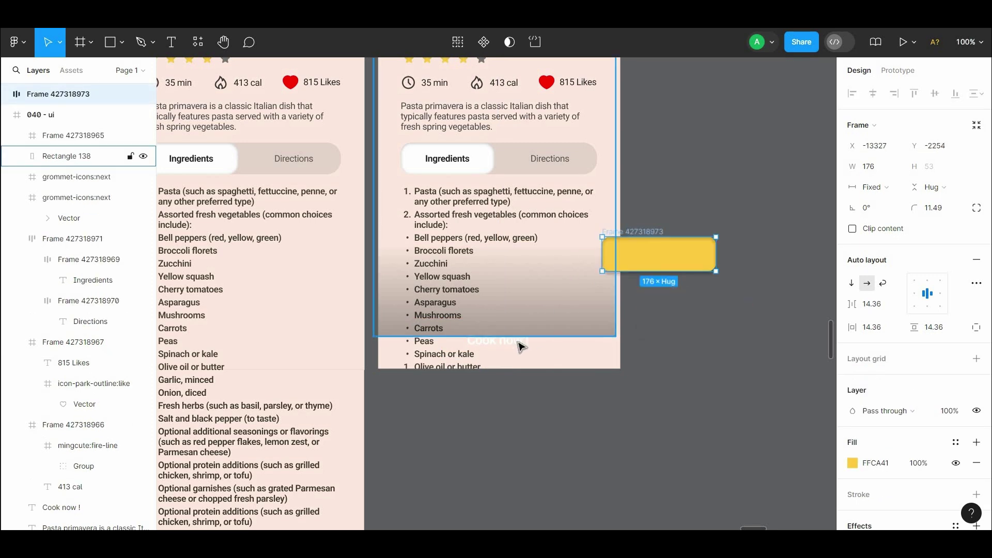
Take the yellow button and its "Cook now !" label out of the screen together and wrap both in one frame on the canvas.
key(ctrl+z)
key(ctrl+z)
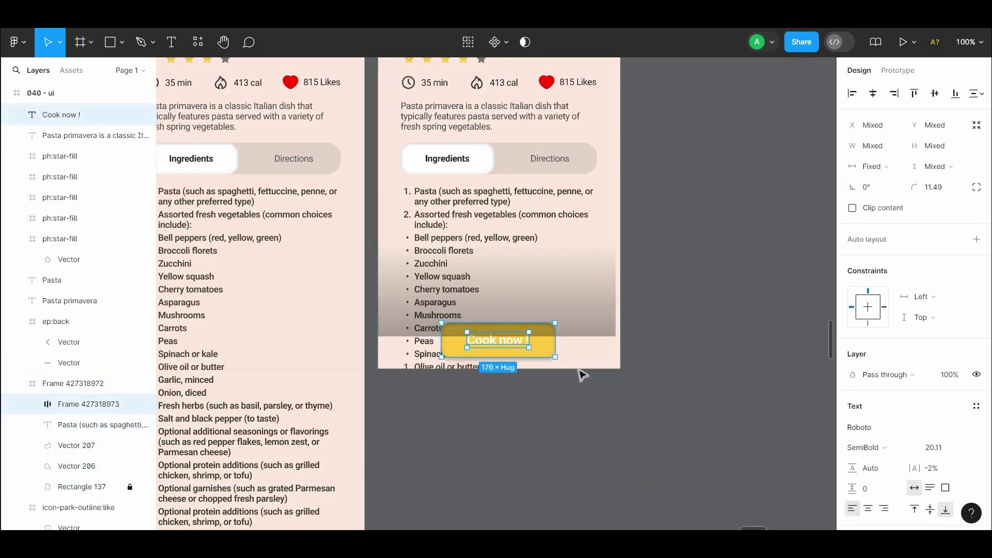
key(ctrl+shift+z)
key(ctrl+shift+z)
right_click(676, 398)
click(695, 282)
Align the Rectangle 138 gradient overlay with the shorter screen's edges and move the framed "Cook now !" button onto the canvas beside the screen.
click(552, 296)
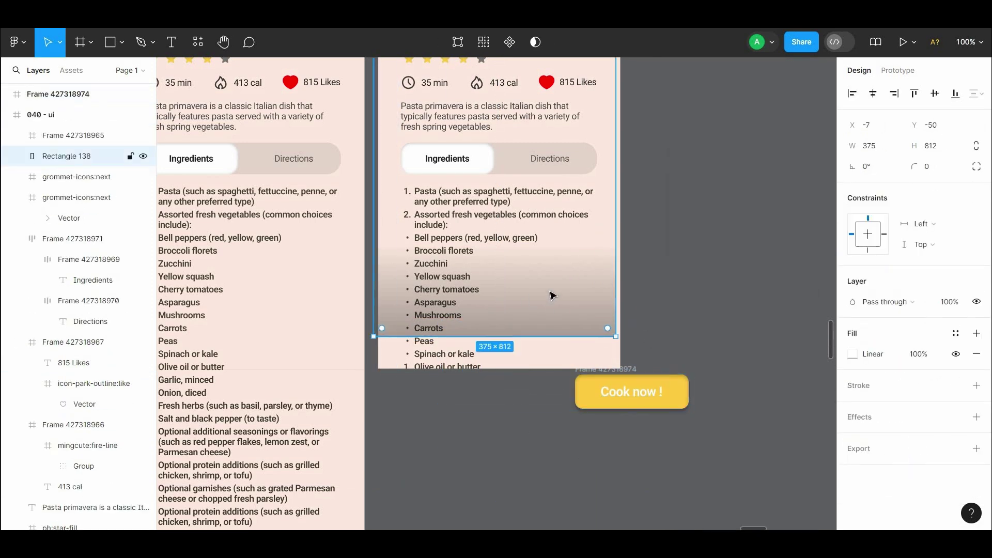
drag(551, 293, 548, 314)
drag(646, 381, 721, 297)
scroll(587, 254, up, 2)
scroll(587, 254, up, 2)
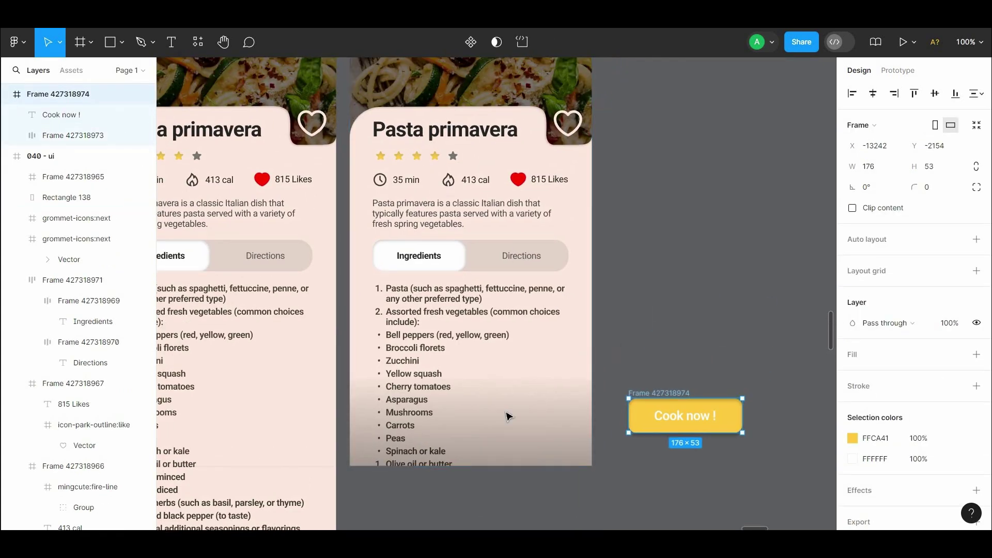
right_click(436, 139)
click(499, 295)
click(614, 396)
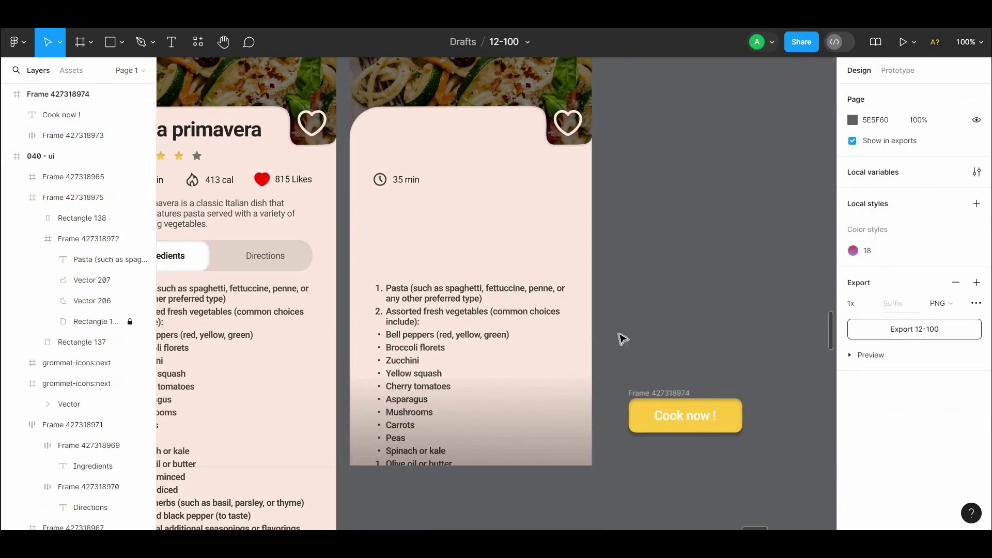
Collapse the shorter 040 - ui screen's layers and group the whole screen, with the framed button kept outside it.
mouse_move(668, 400)
mouse_down()
mouse_move(487, 408)
mouse_move(704, 394)
mouse_move(673, 408)
mouse_up()
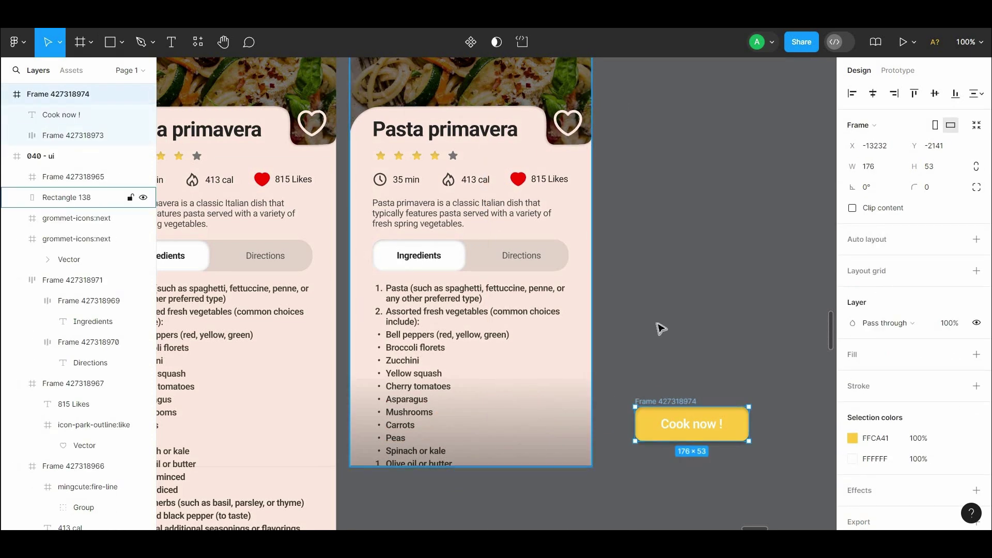
key(minus)
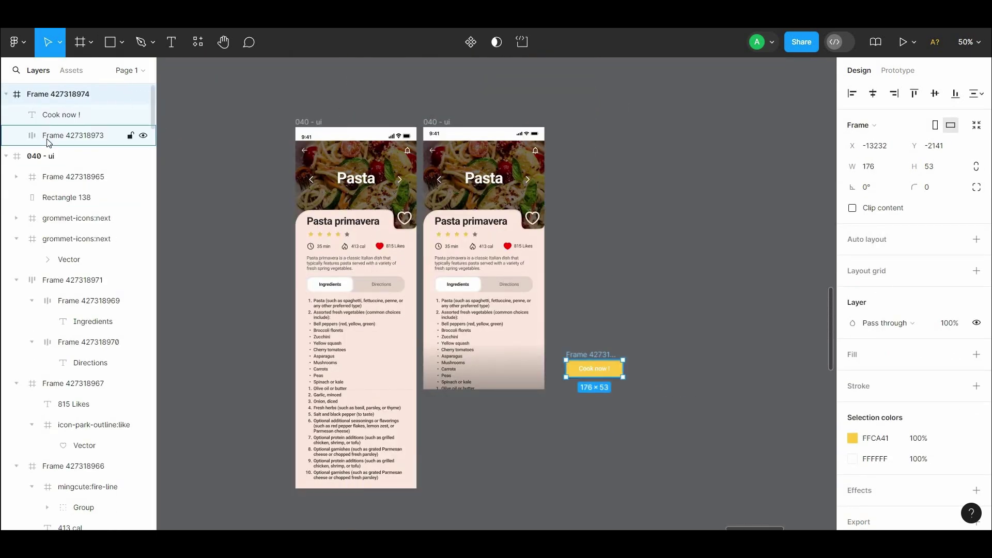
click(6, 157)
right_click(434, 123)
click(481, 260)
click(590, 323)
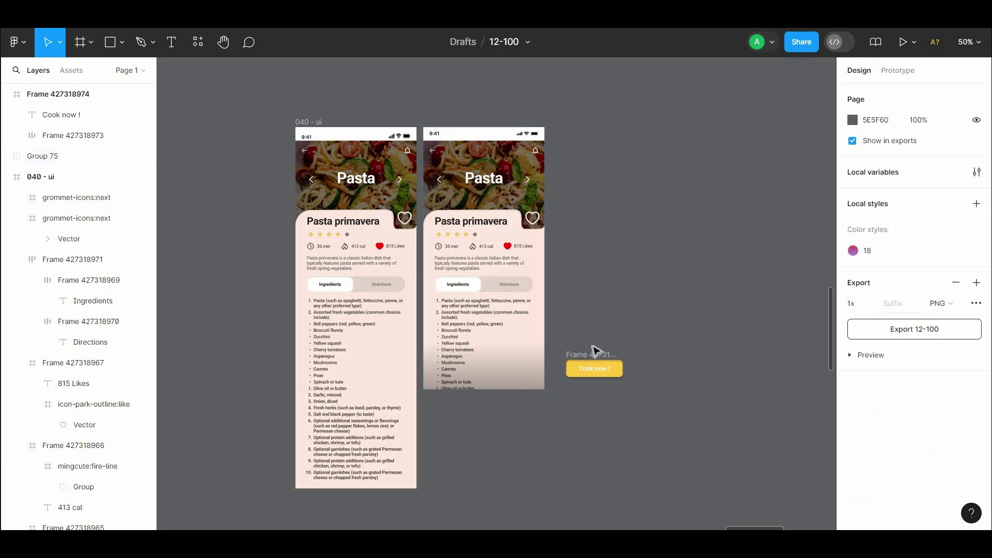
Place the framed "Cook now !" button over the shorter screen's gradient and make it the front layer of that 040 - ui frame.
drag(606, 353, 491, 345)
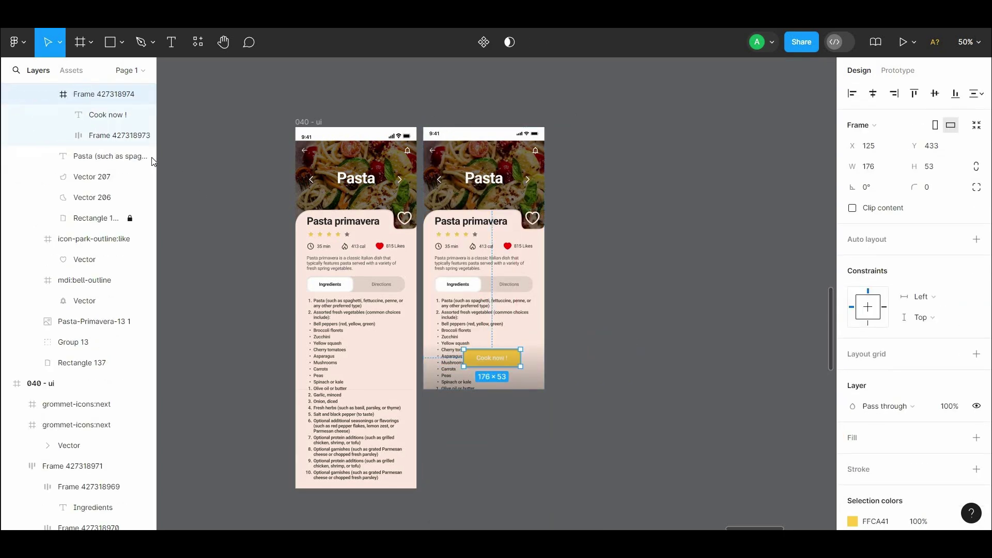
scroll(154, 144, up, 8)
drag(101, 94, 115, 54)
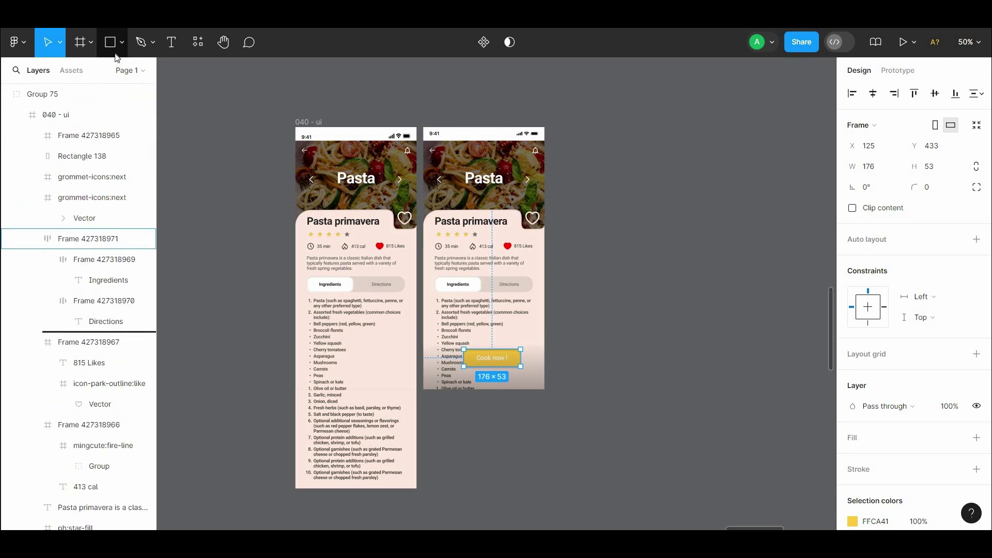
drag(99, 127, 99, 127)
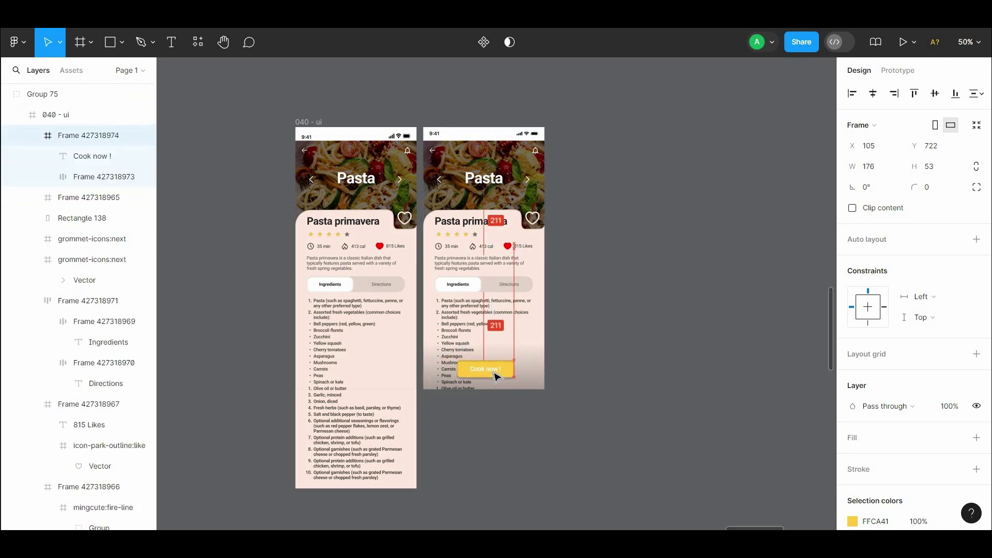
Nudge the "Cook now !" button down near the shorter screen's lower edge, to Y 736.
key(shift+0)
key(Down)
key(Down)
key(Down)
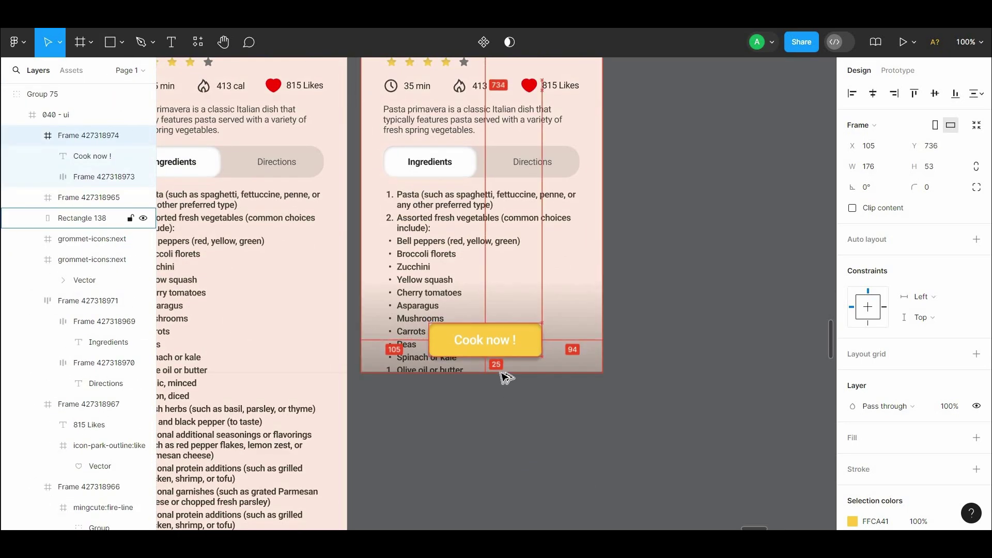
Wrap the grouped shorter screen in a new frame and move it away from the tall screen to X -13284.
click(648, 301)
drag(664, 290, 635, 383)
key(ctrl+minus)
drag(631, 343, 563, 381)
right_click(369, 165)
click(433, 292)
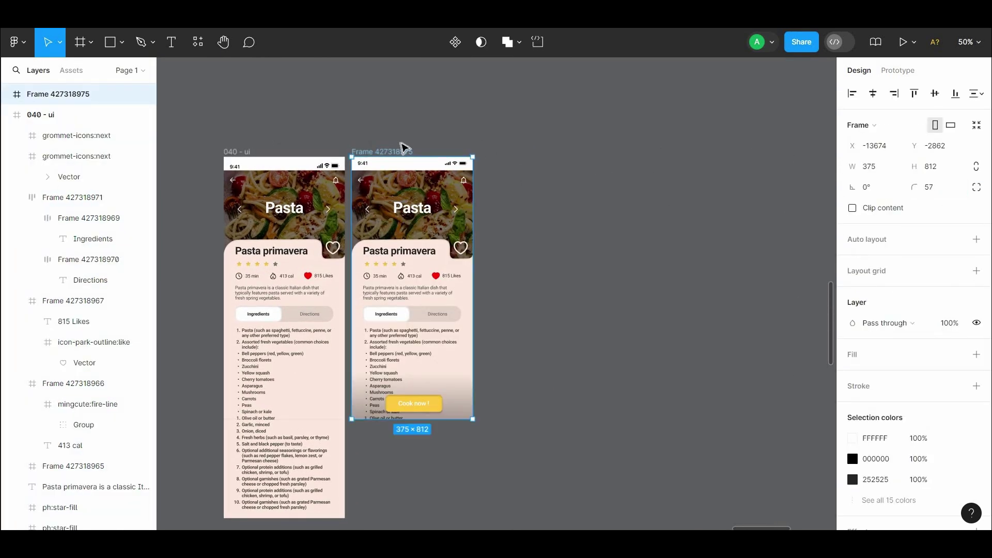
click(402, 142)
drag(383, 151, 496, 164)
Examine the finished shorter screen from its status bar down to the "Cook now !" button and compare both screens' frame properties.
click(624, 150)
drag(625, 150, 599, 141)
key(shift+0)
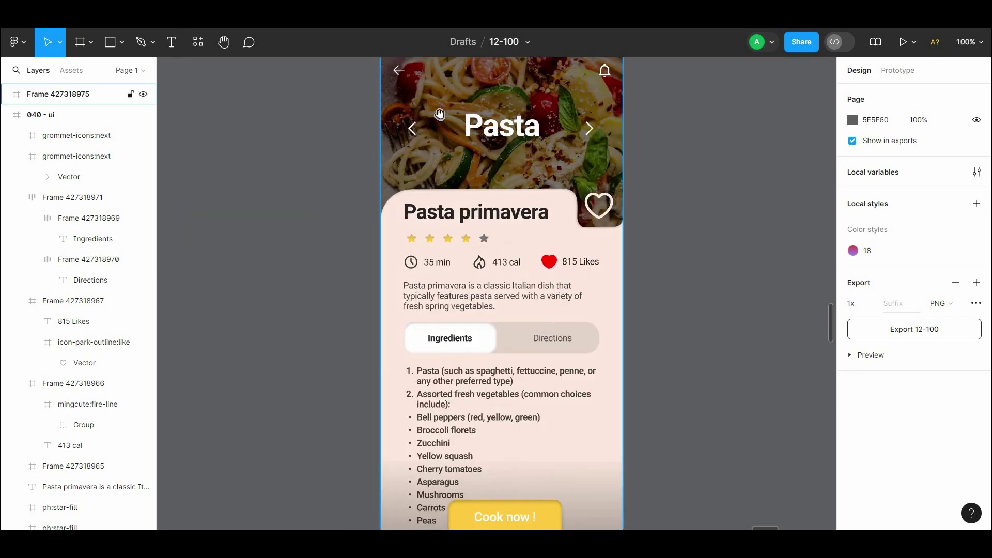
scroll(434, 103, right, 2)
scroll(435, 88, up, 2)
click(379, 62)
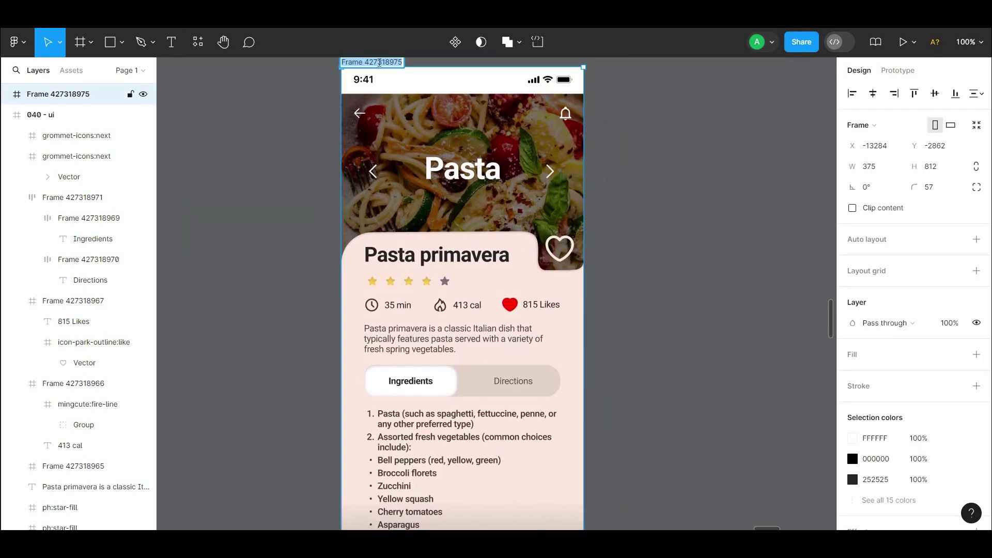
click(289, 78)
click(47, 116)
drag(915, 188, 756, 178)
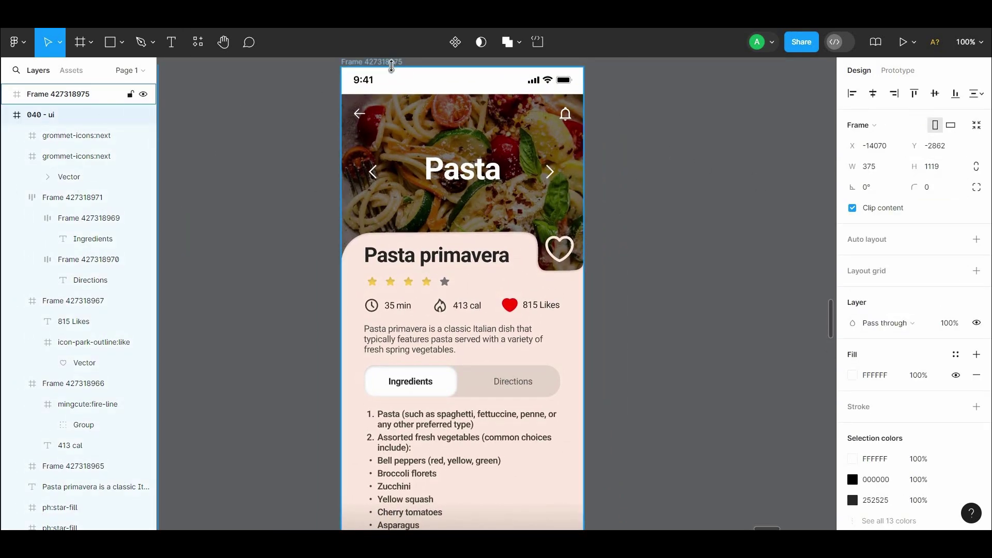
click(391, 63)
click(469, 81)
click(711, 111)
drag(705, 278, 711, 140)
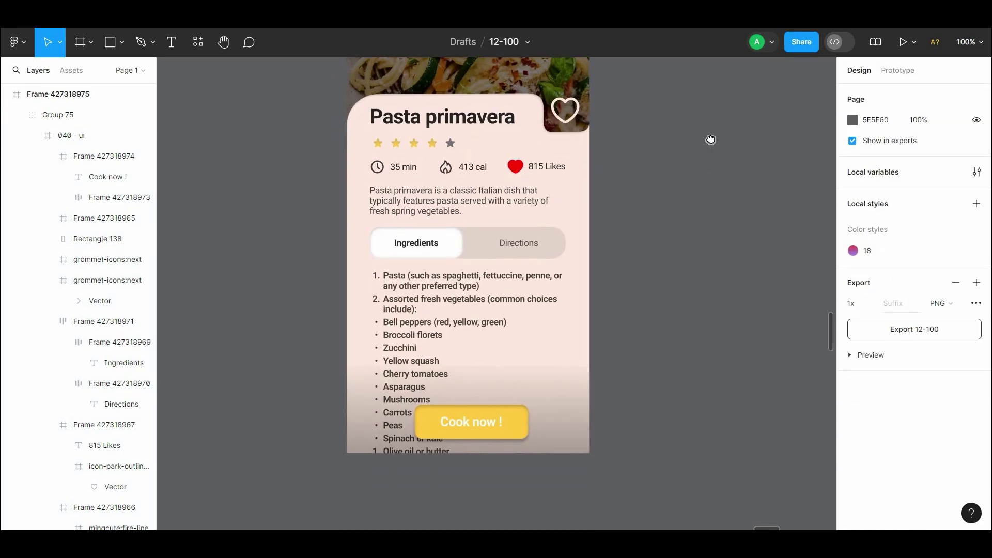
scroll(711, 139, up, 4)
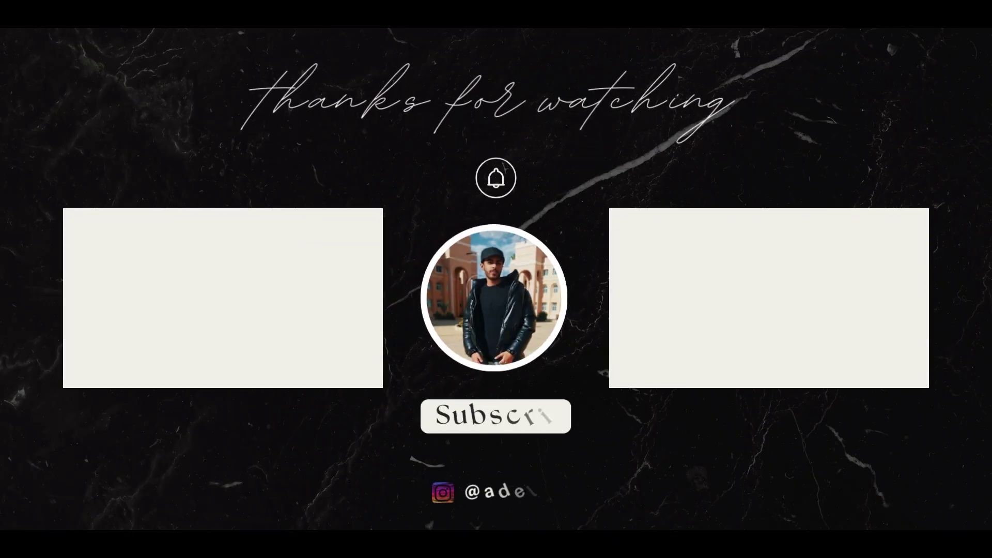